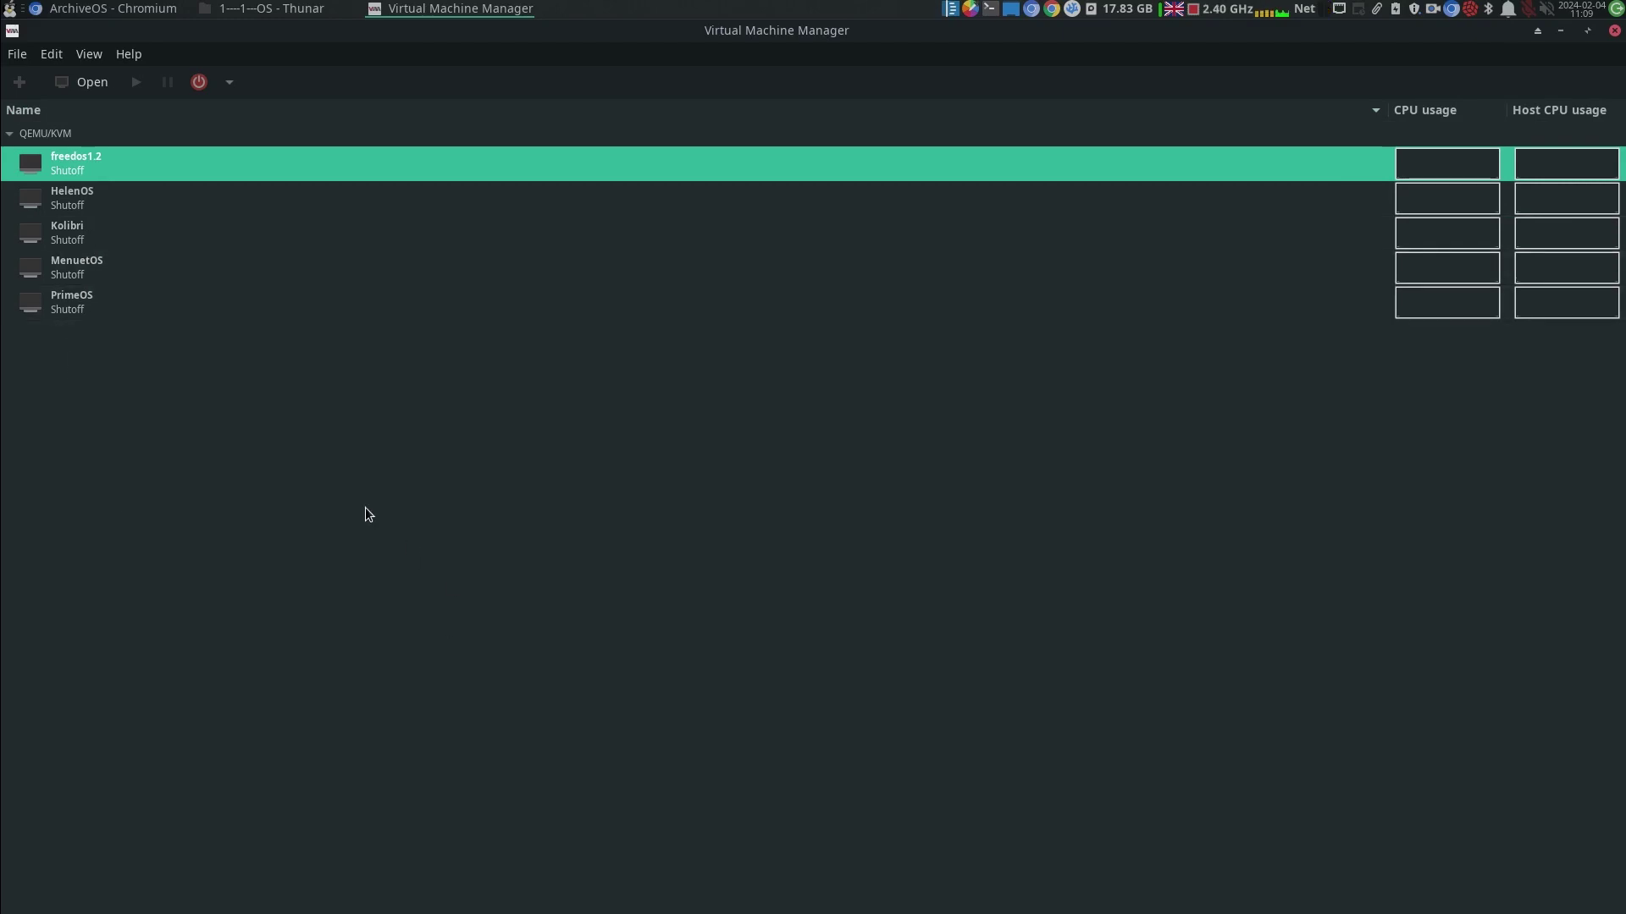
left_click(21, 82)
left_click(18, 59)
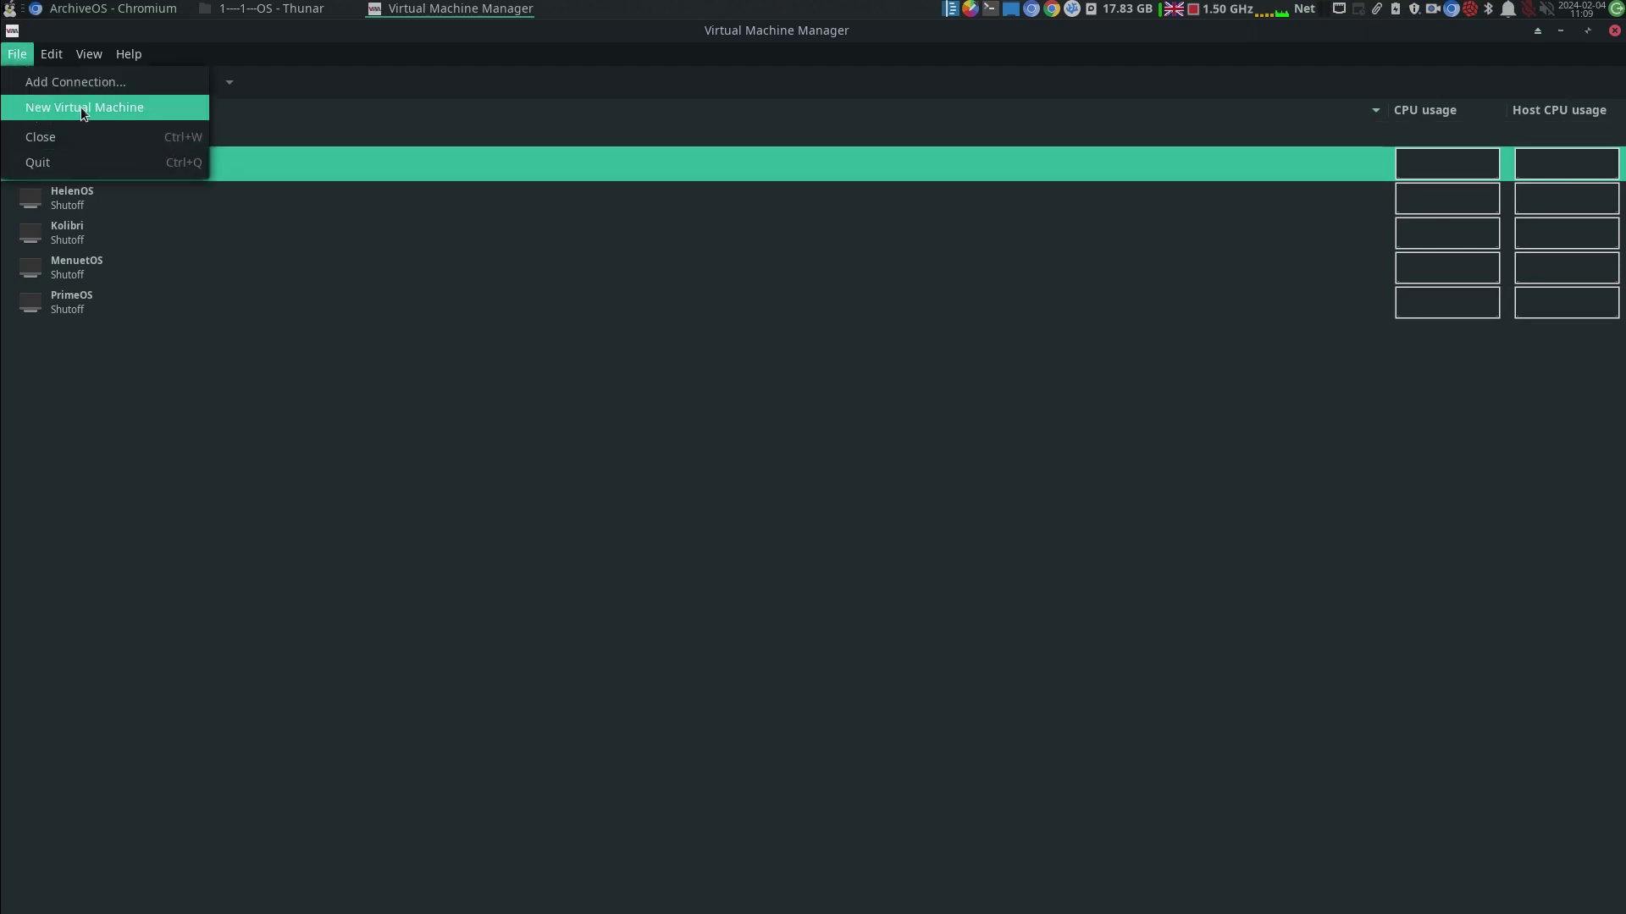
left_click(317, 110)
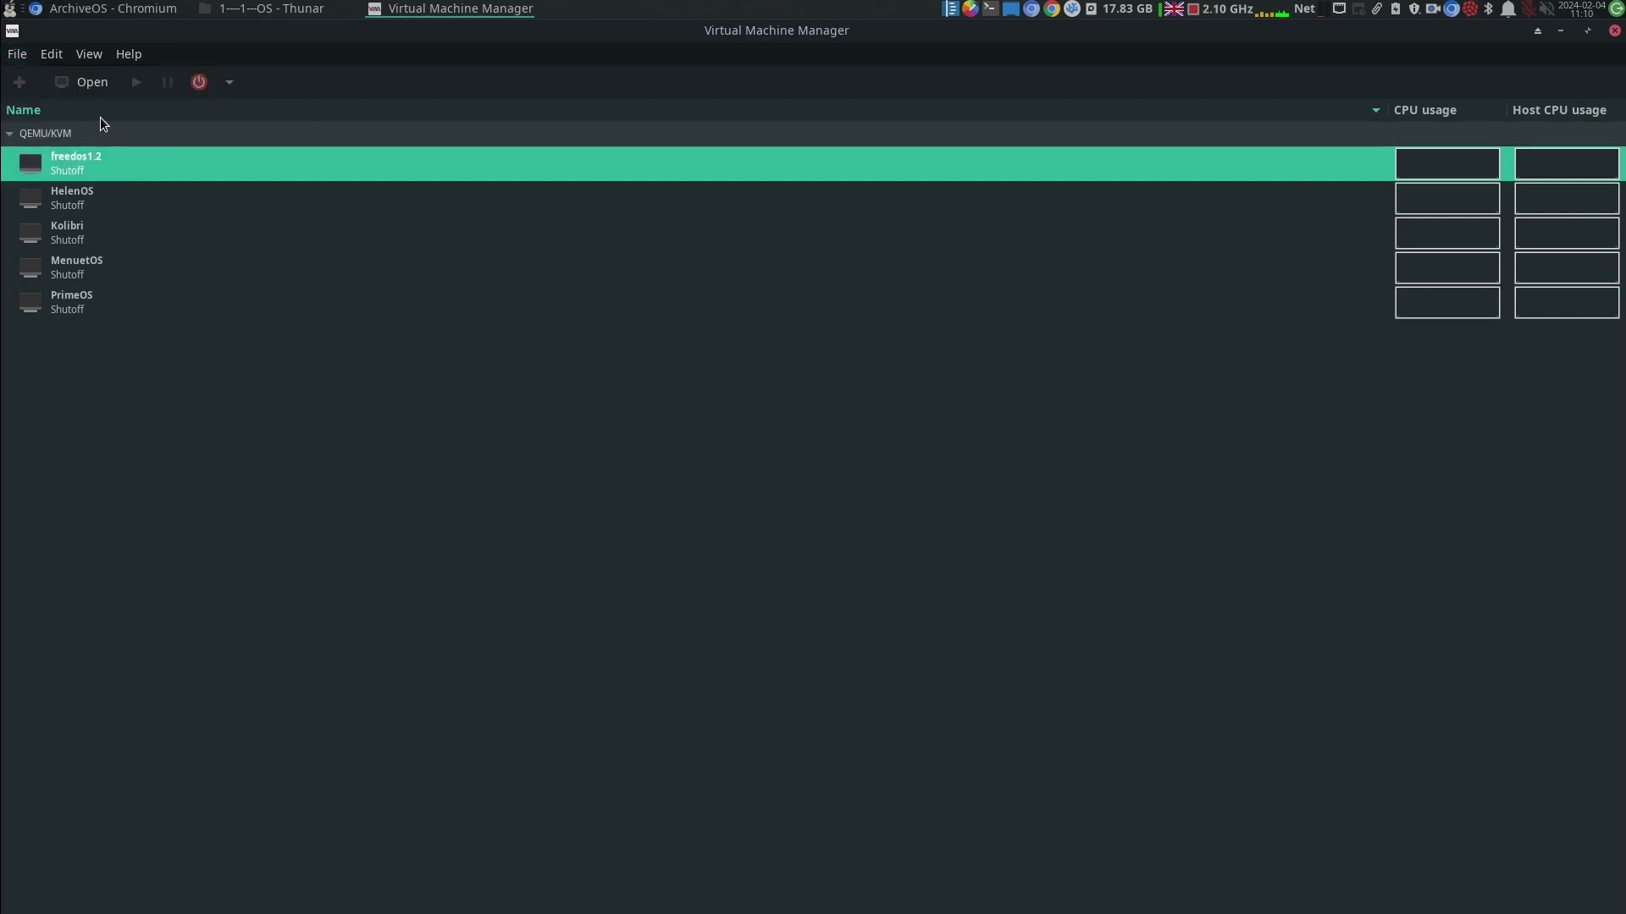
left_click(22, 84)
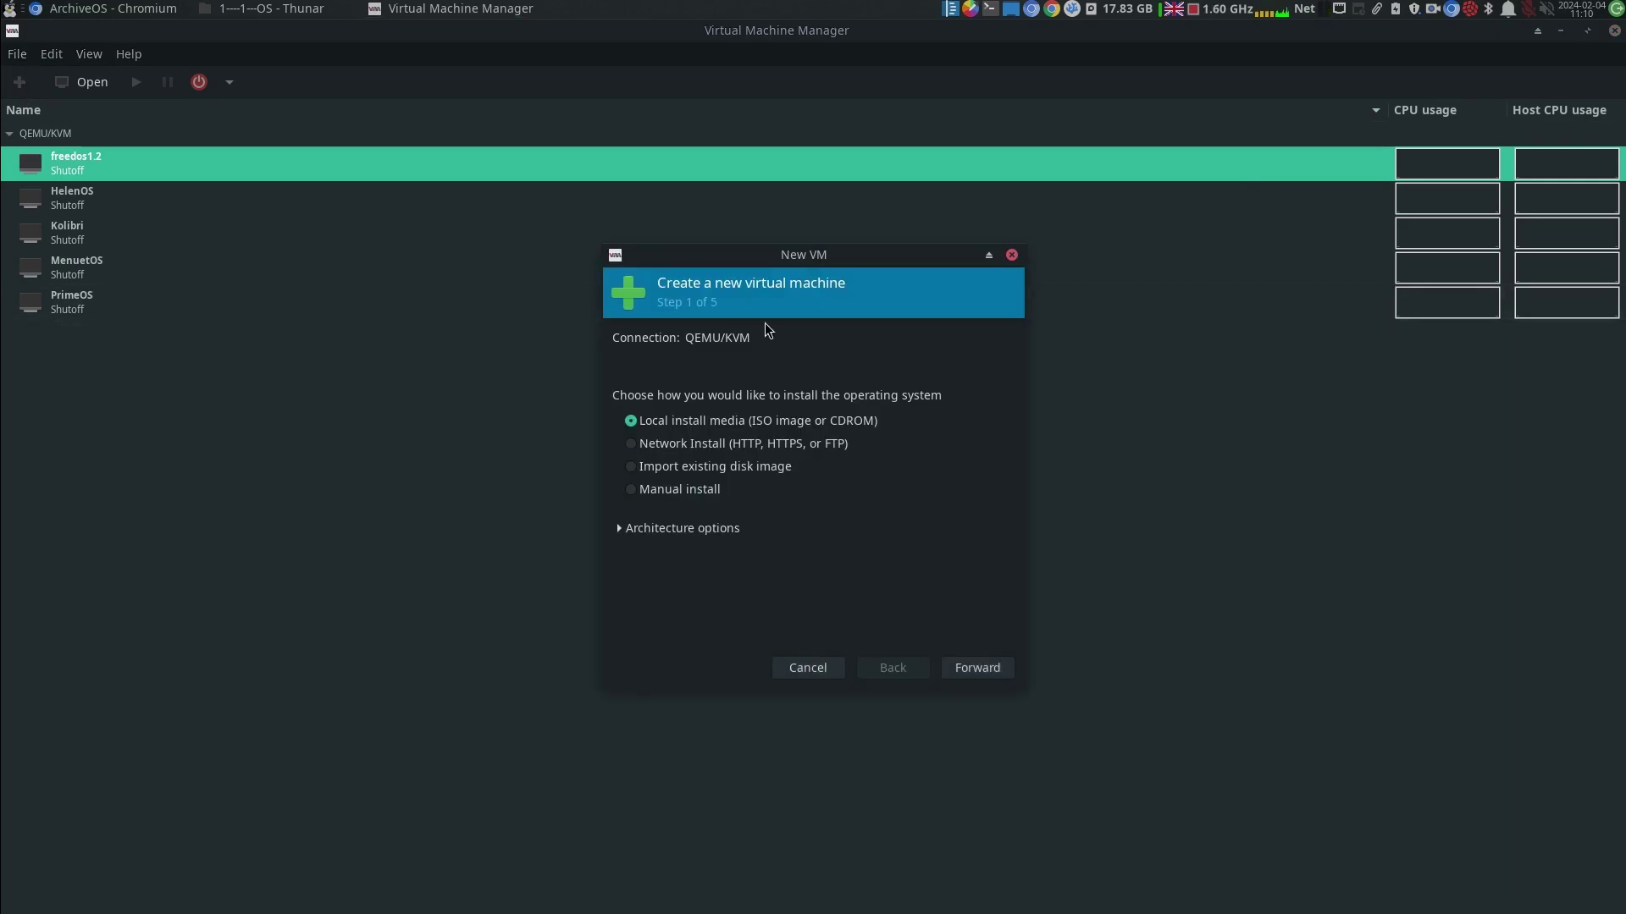
left_click_drag(757, 254, 790, 199)
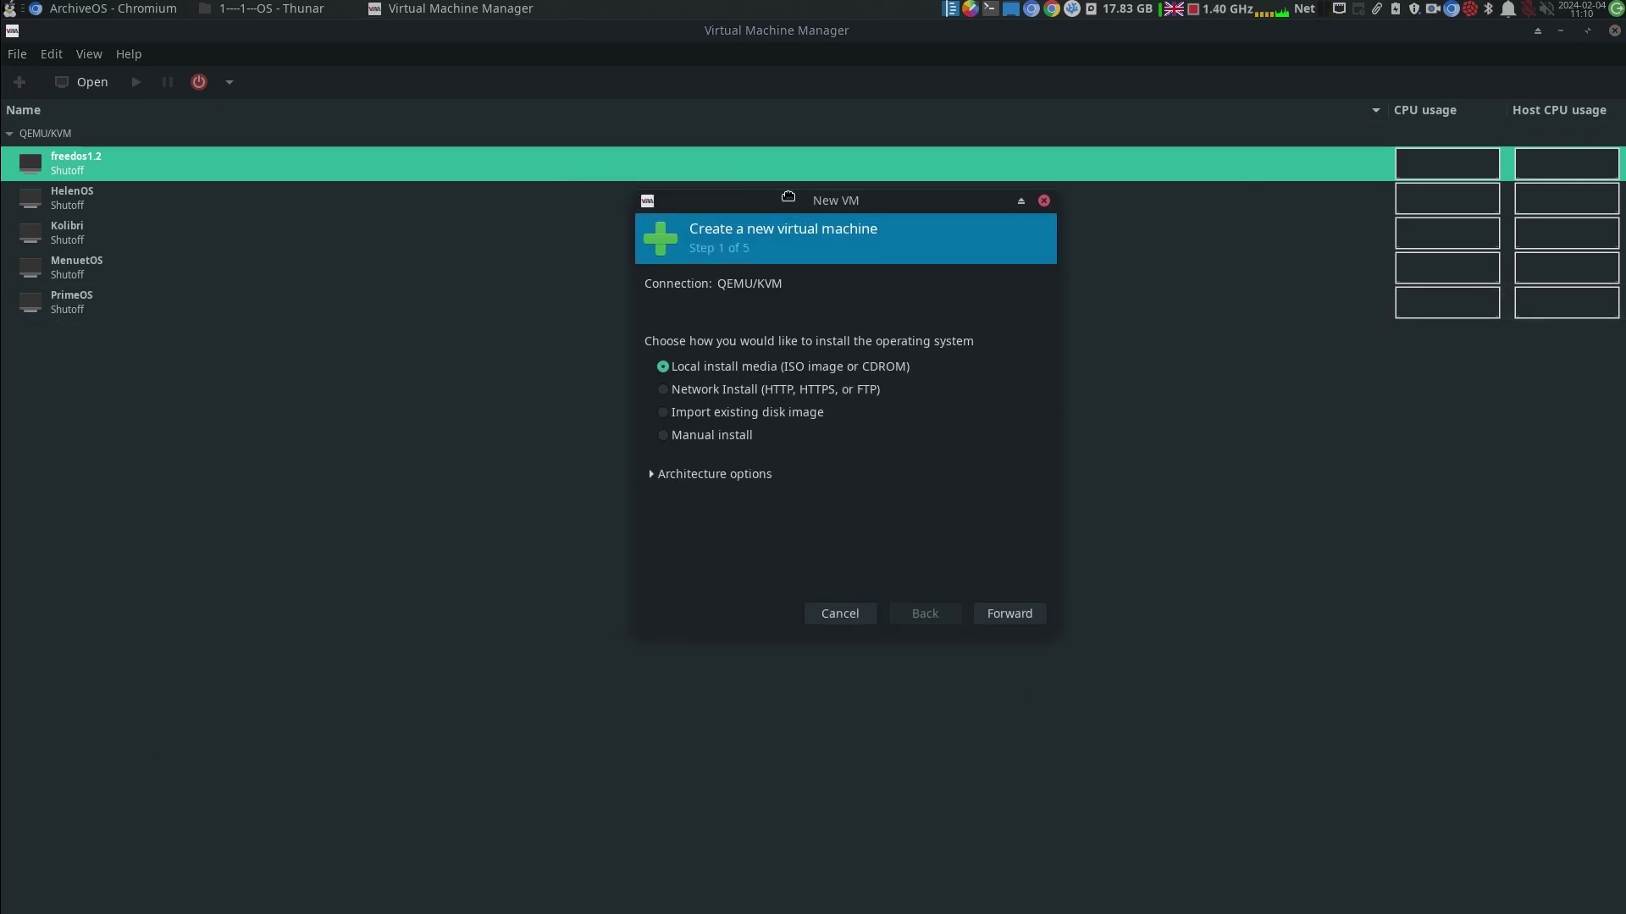
left_click(830, 624)
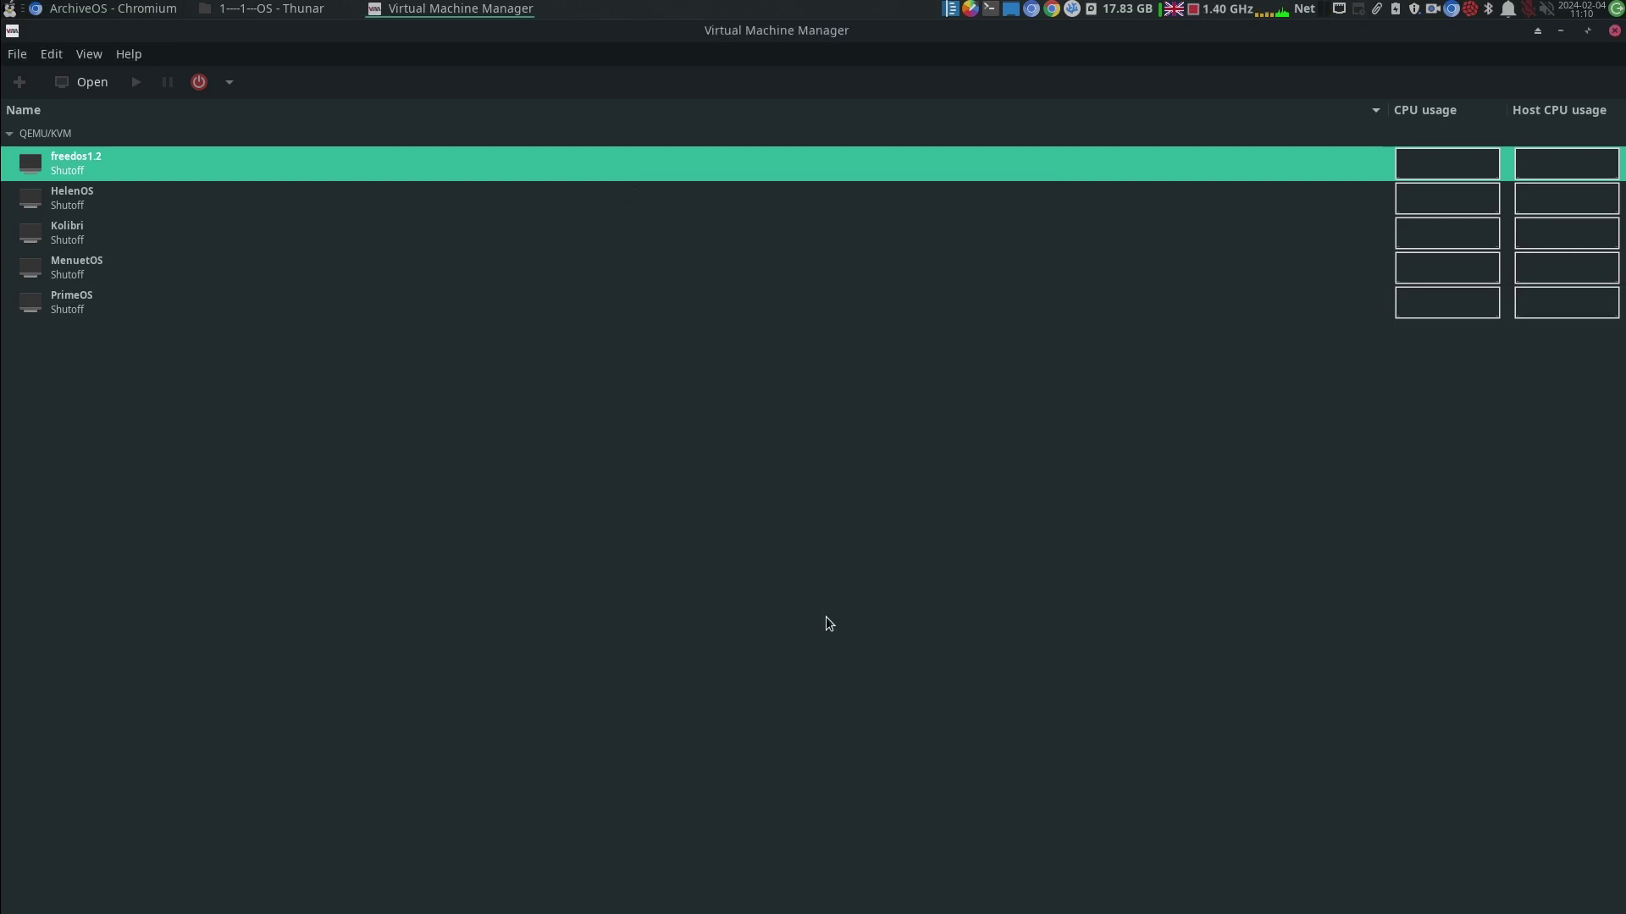
Switch to Chromium and open the Linux E-J list on archiveos.org
mouse_move(470, 900)
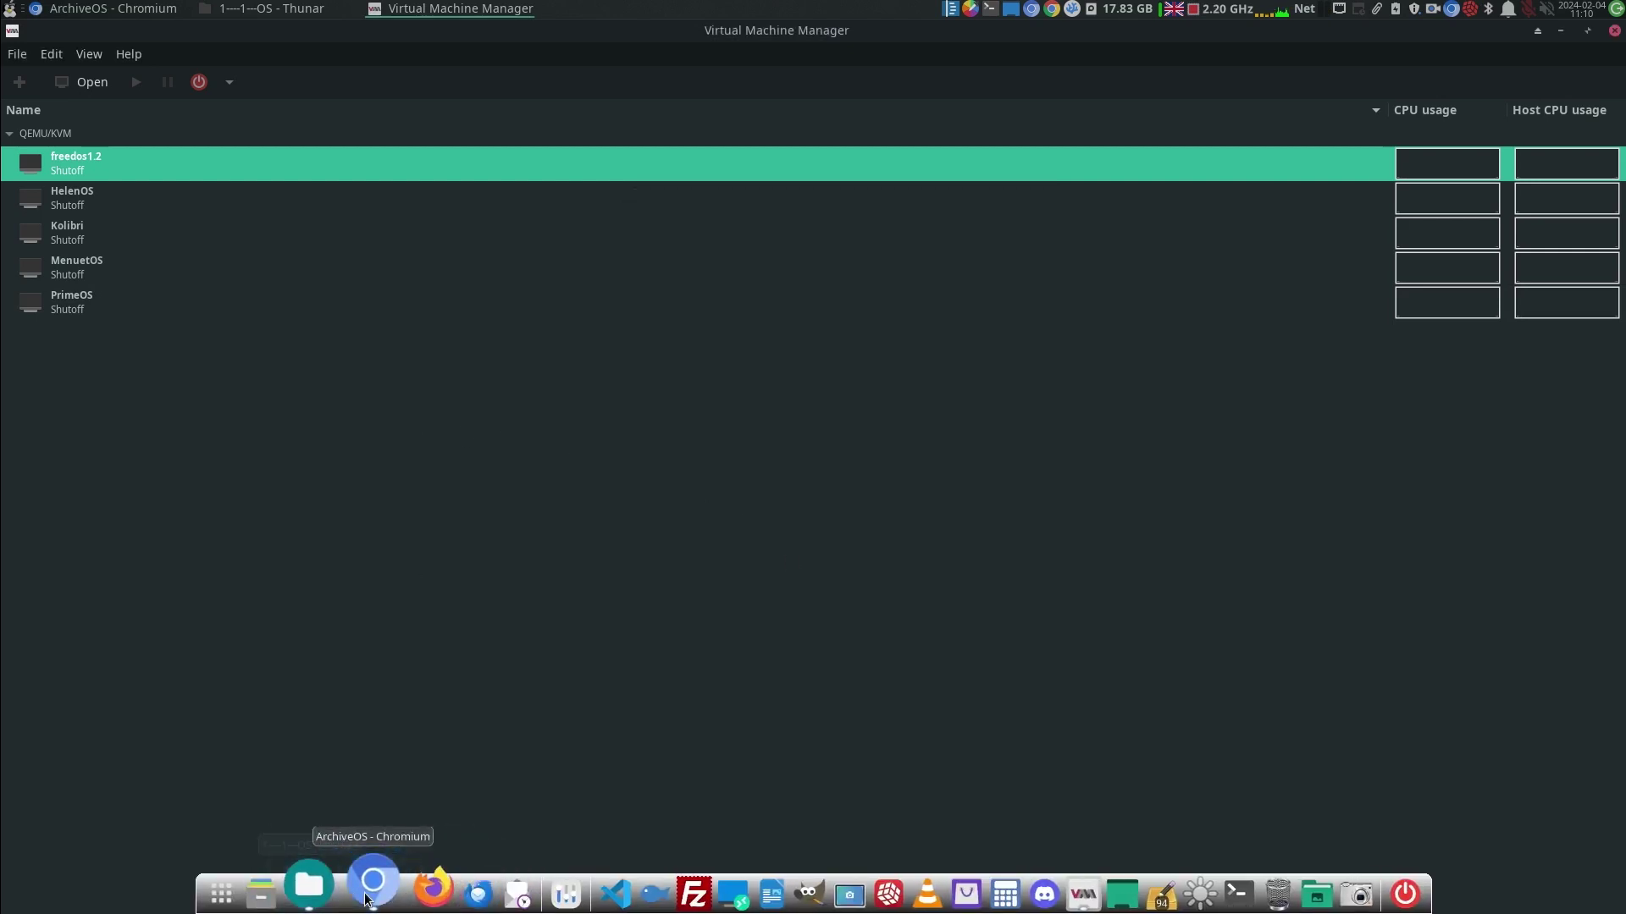
left_click(373, 884)
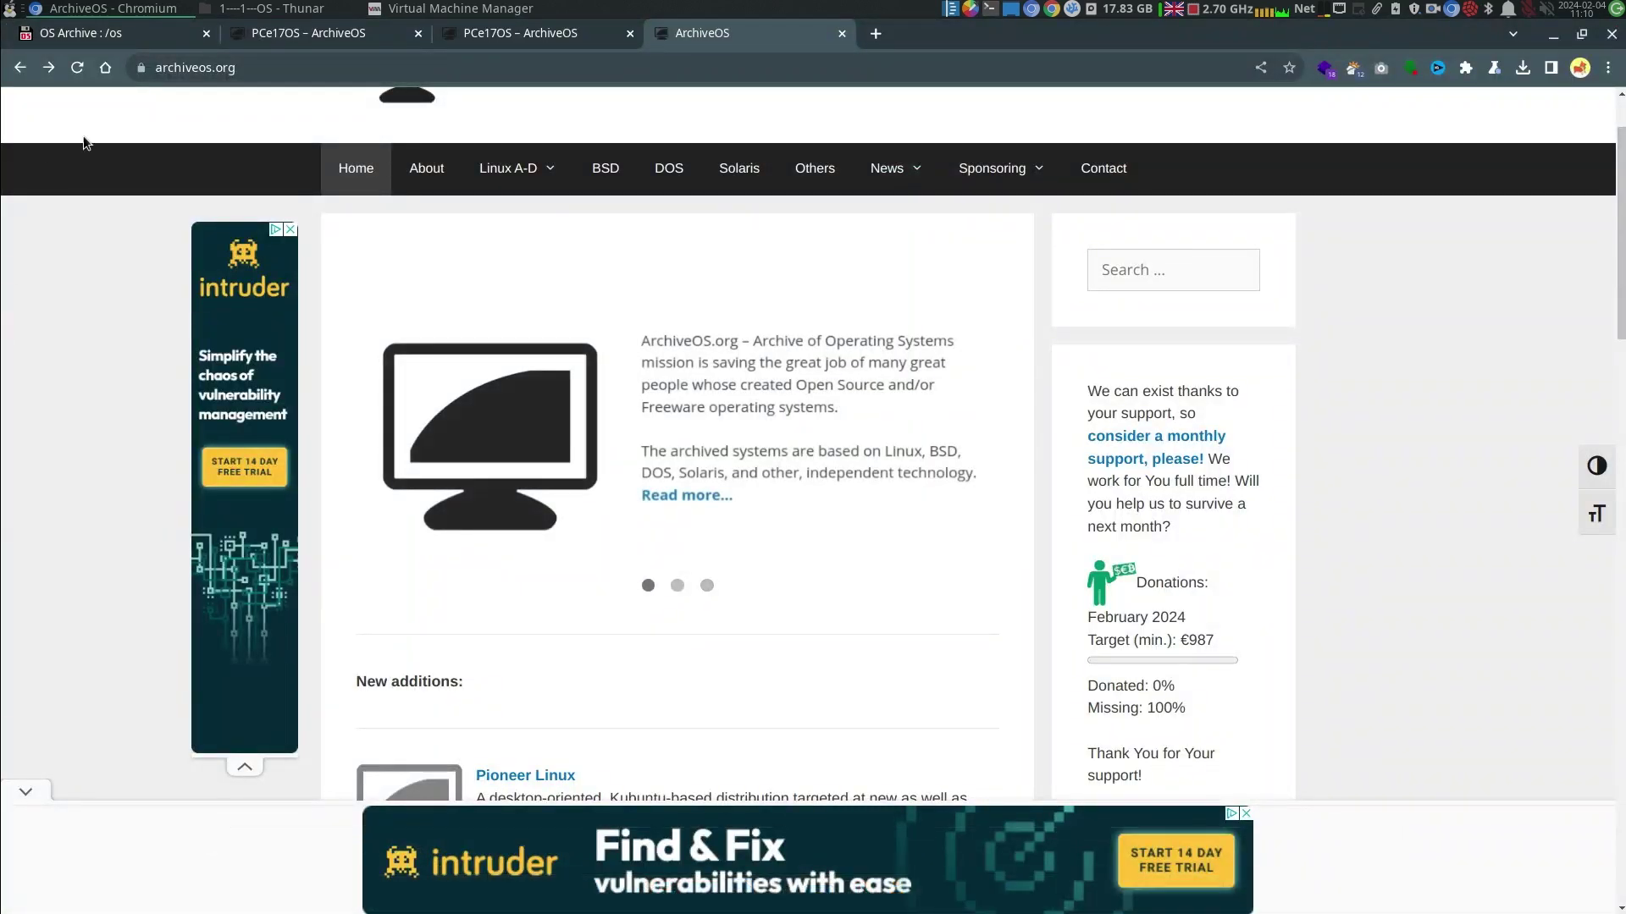
left_click(184, 73)
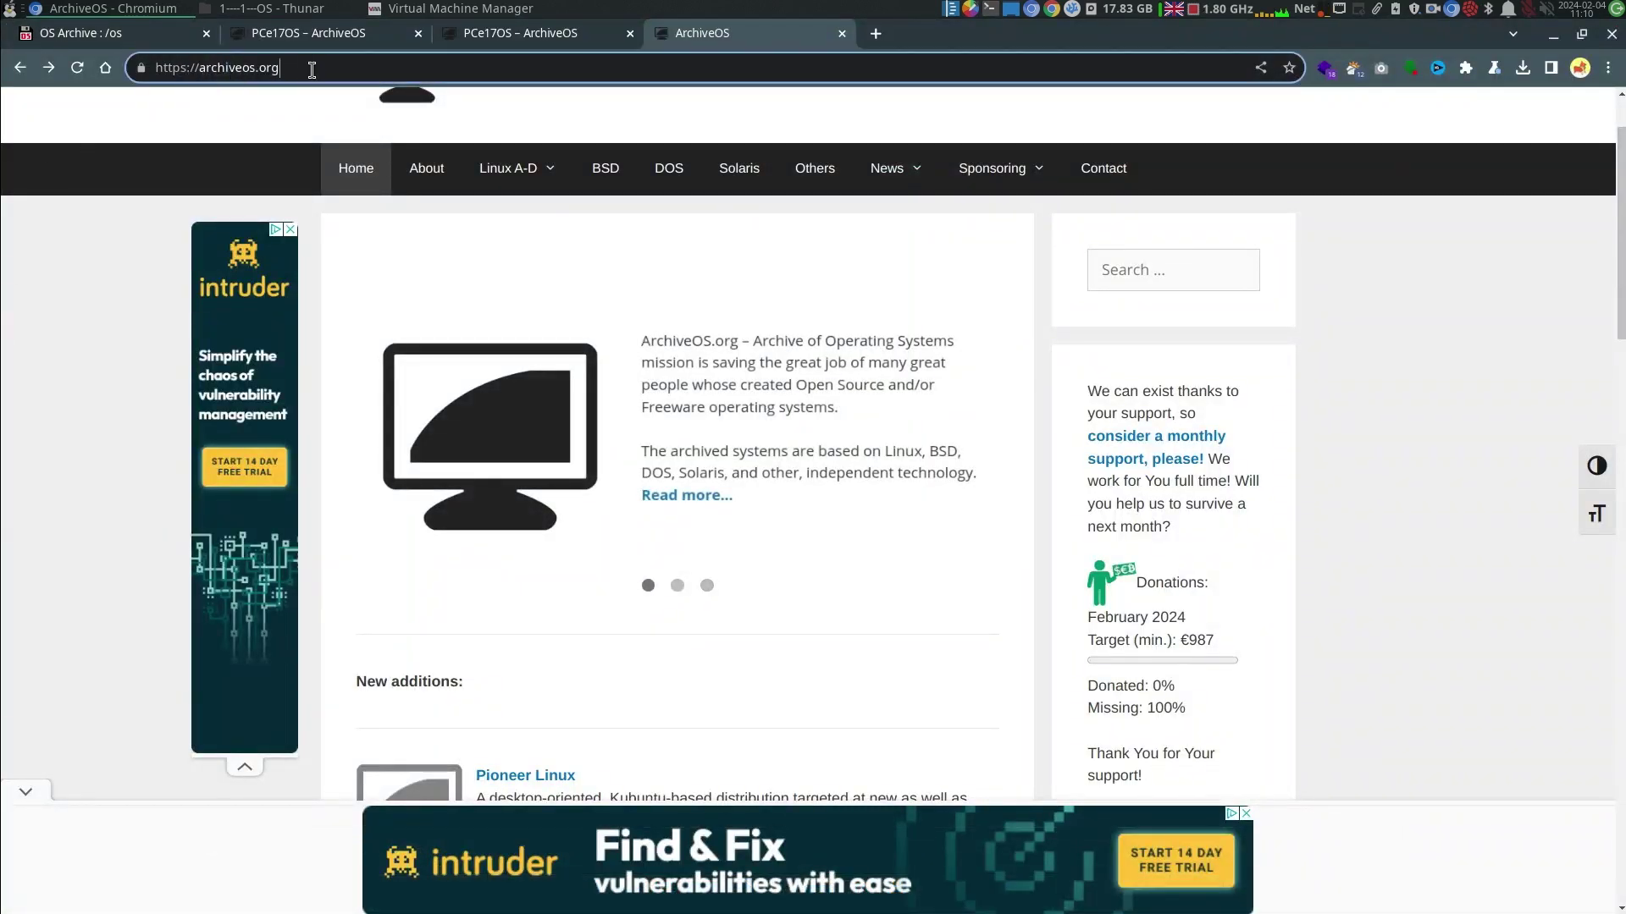
left_click_drag(312, 67, 152, 67)
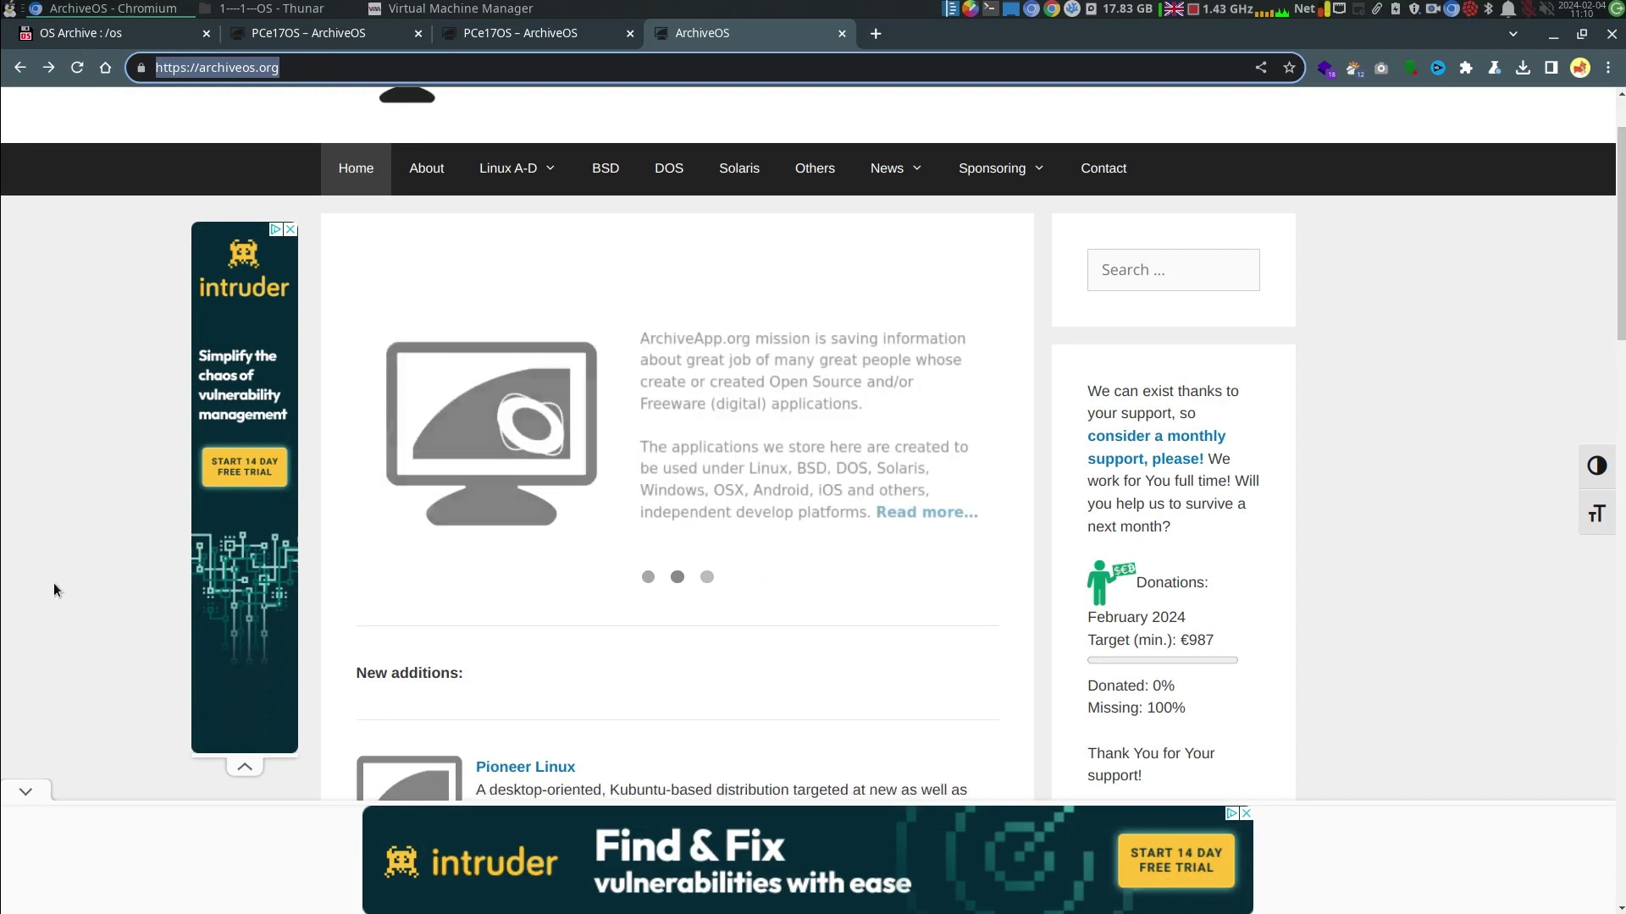
left_click(28, 547)
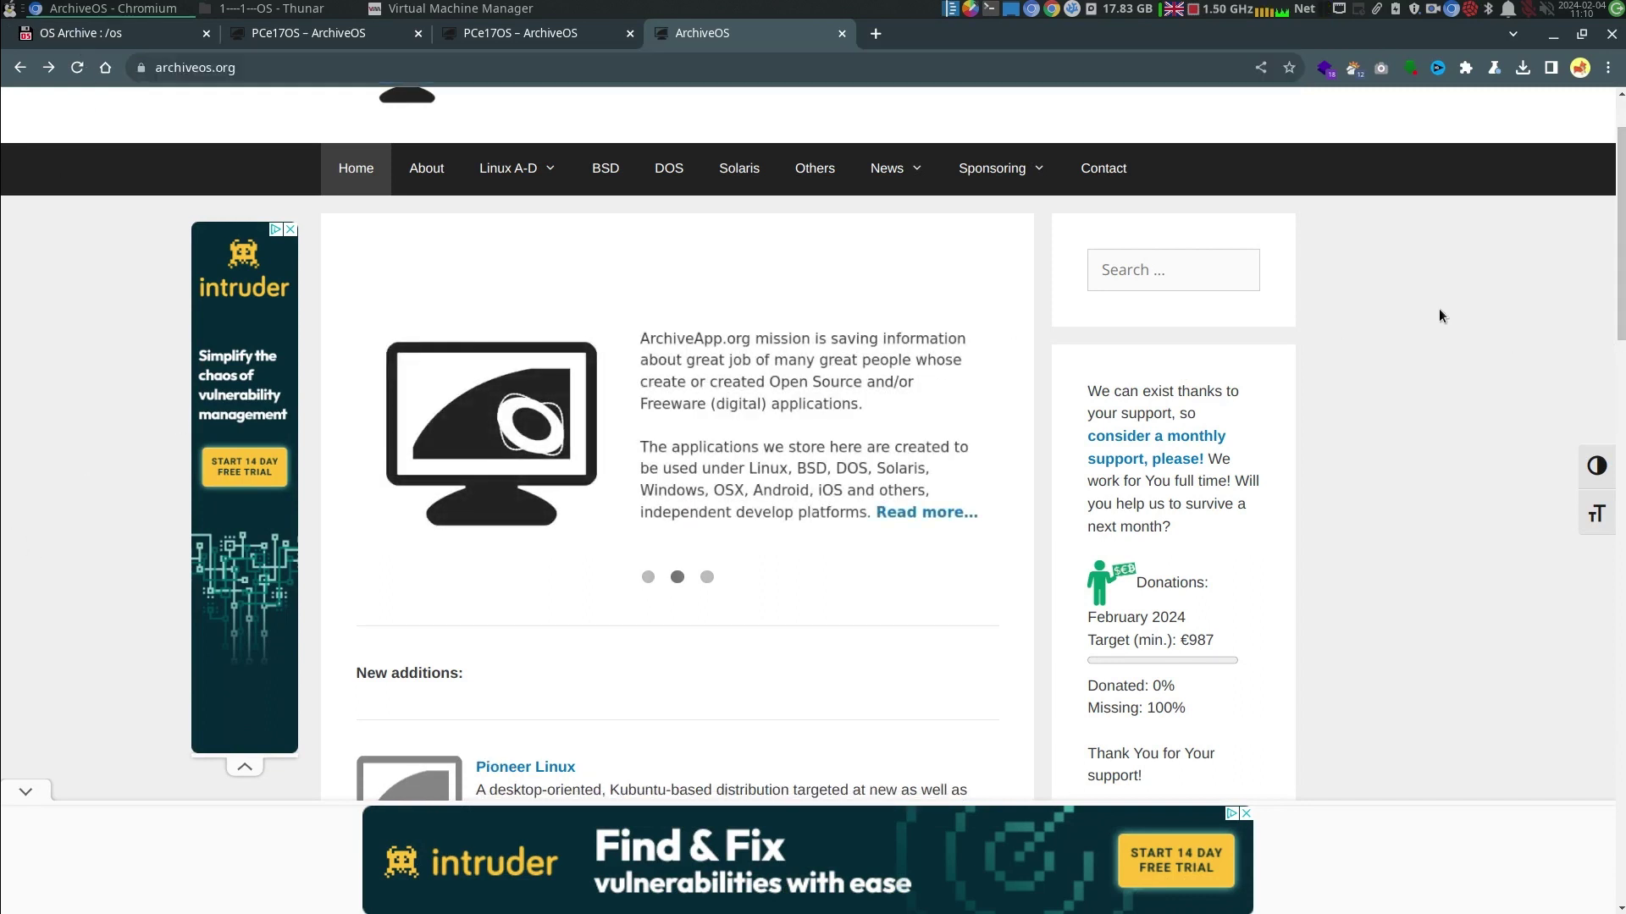
mouse_move(541, 168)
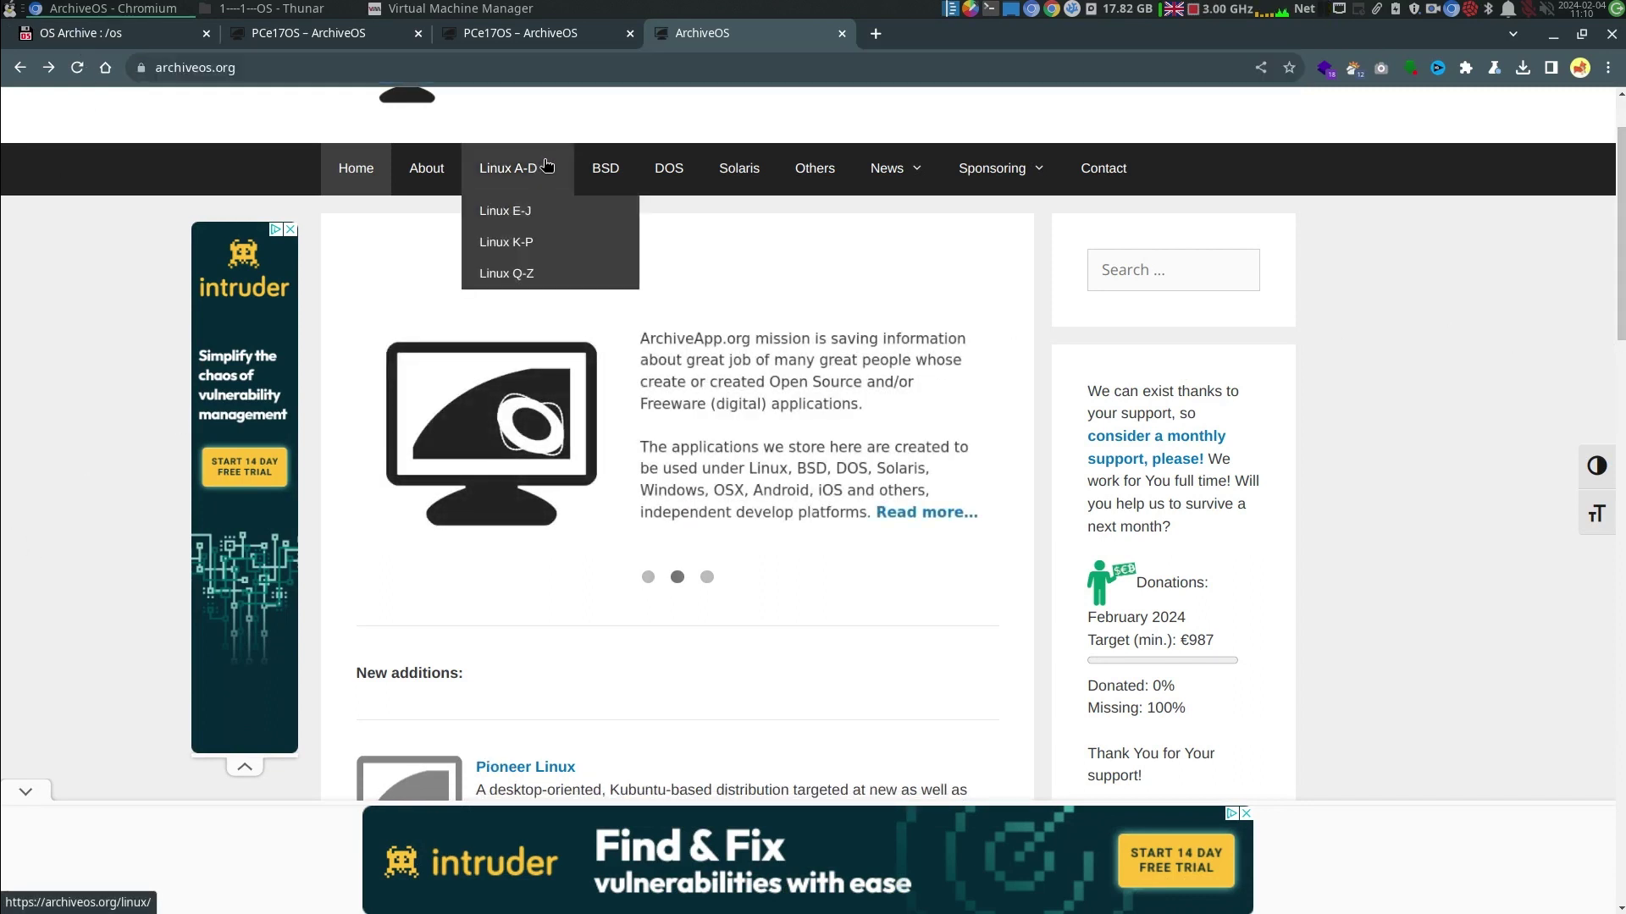
left_click(531, 212)
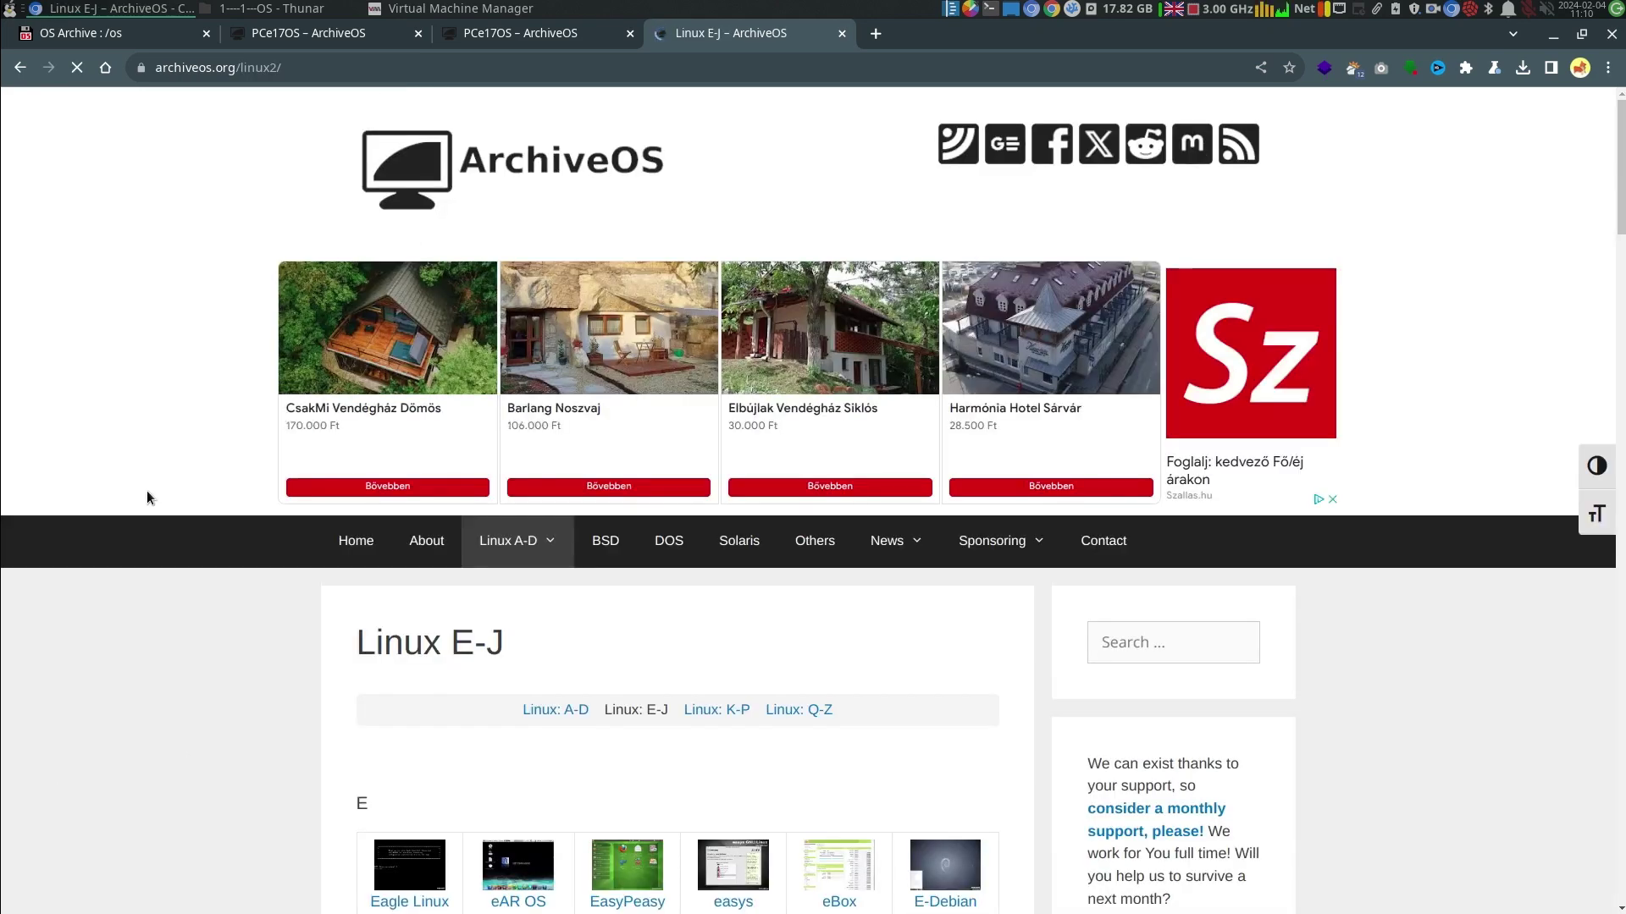
Open the enchantment OS page from the Linux E-J list, closing the ad that interrupts it
scroll(149, 495, "down", 5)
scroll(150, 496, "down", 1)
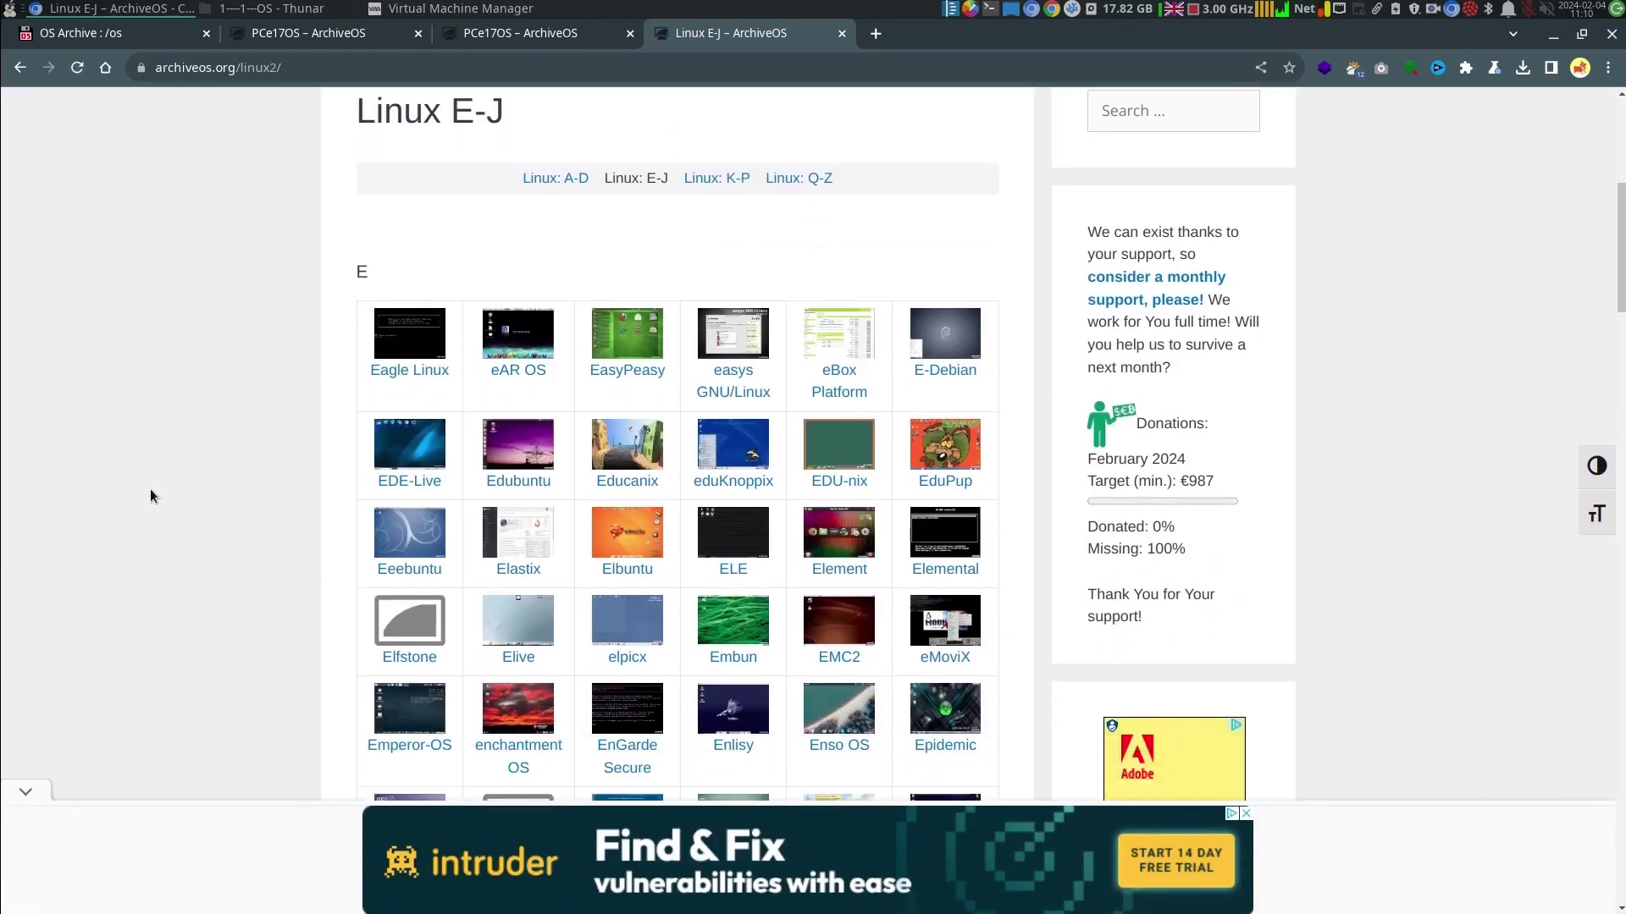
scroll(150, 443, "down", 2)
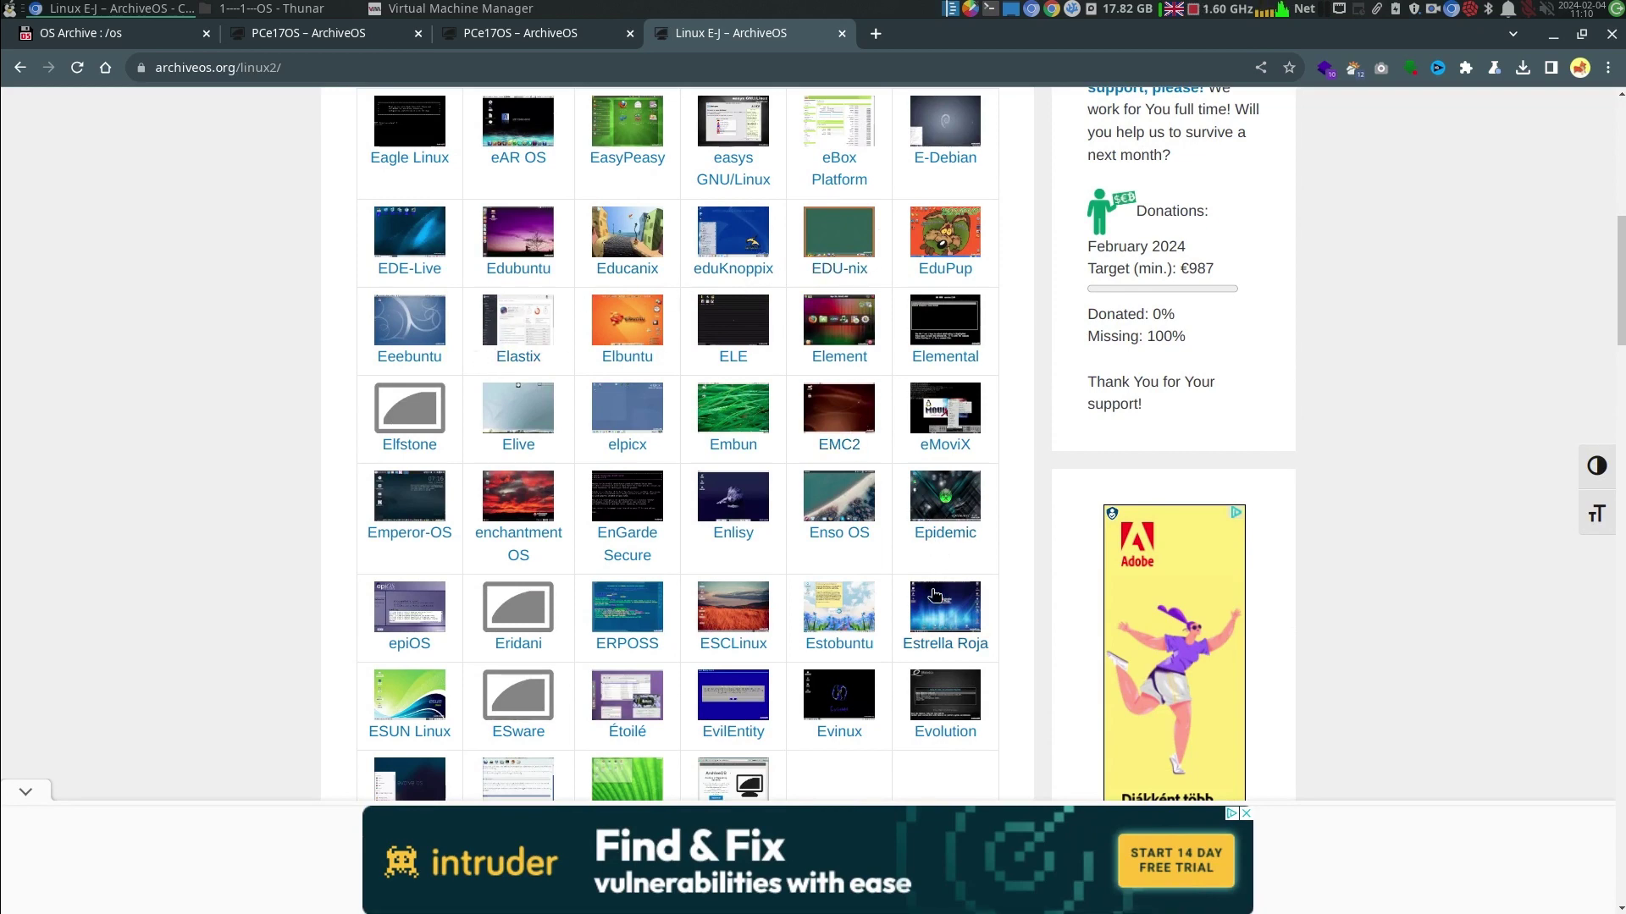
left_click(518, 496)
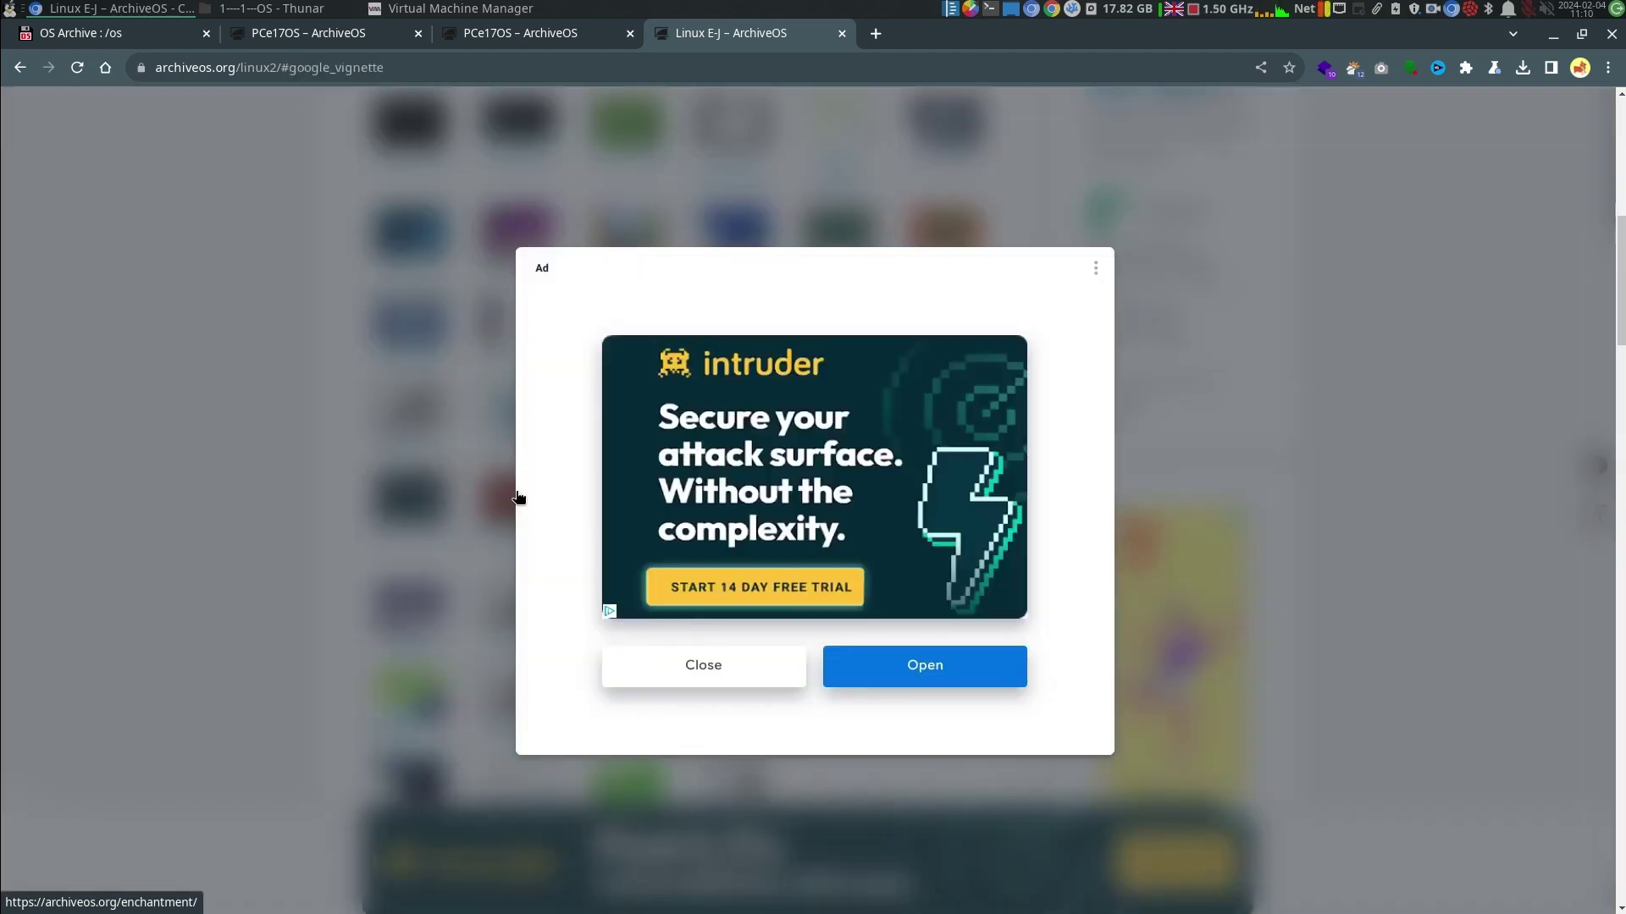
left_click(703, 666)
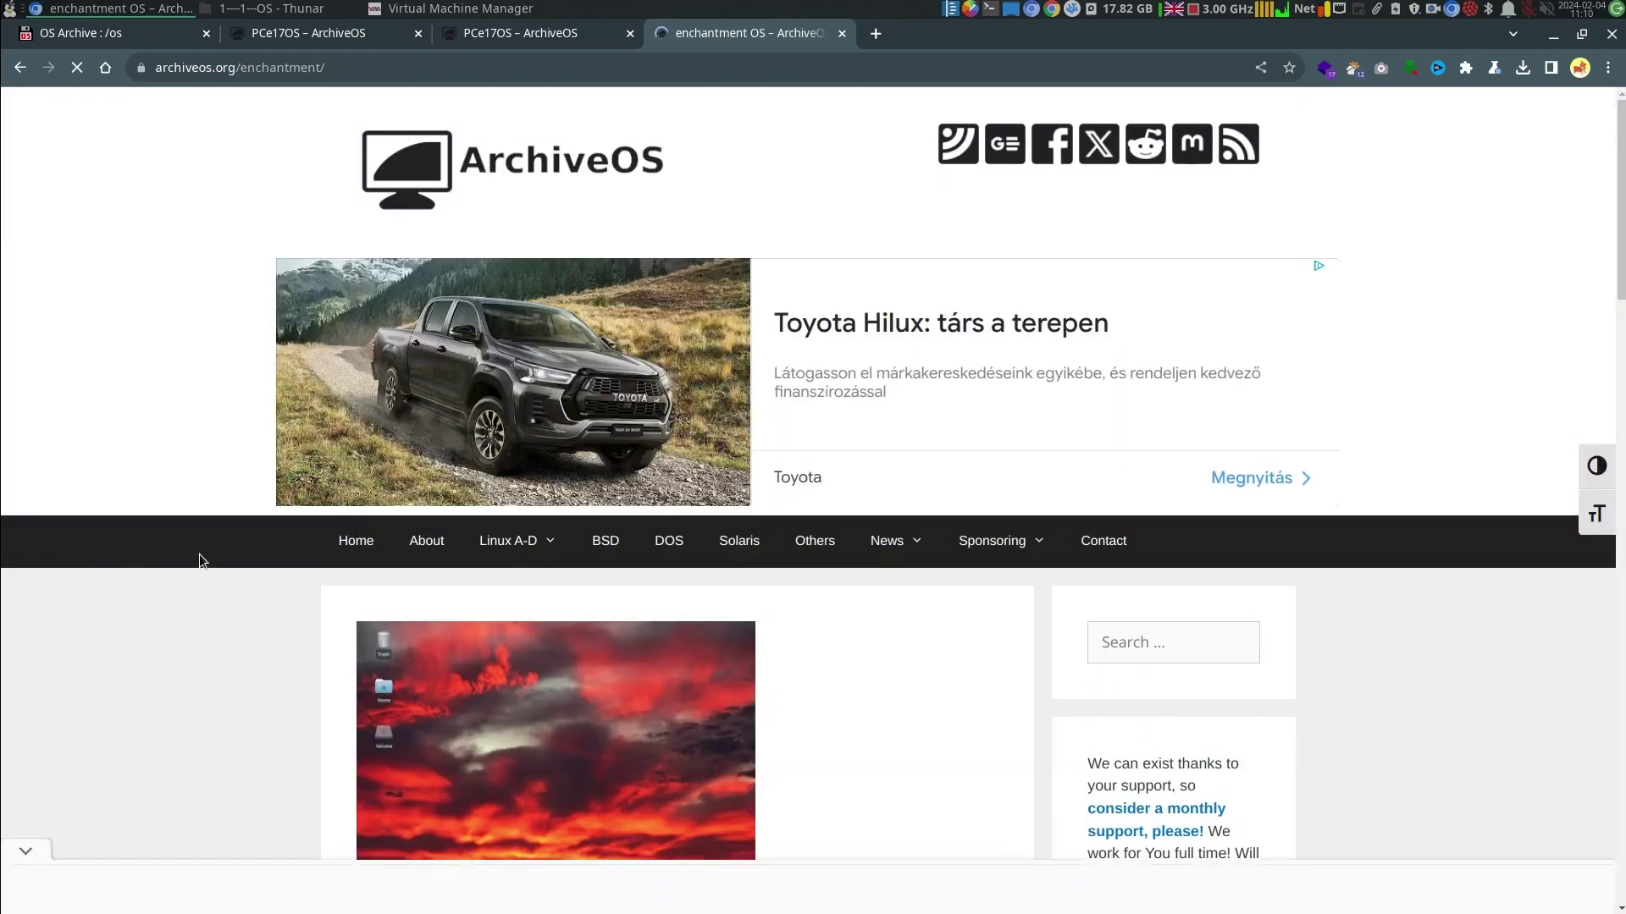
Try to download the enchantment OS 20.04.1 RC1 amd64 1.6GB ISO from its ArchiveOS page, cancelling the file save
scroll(210, 554, "down", 7)
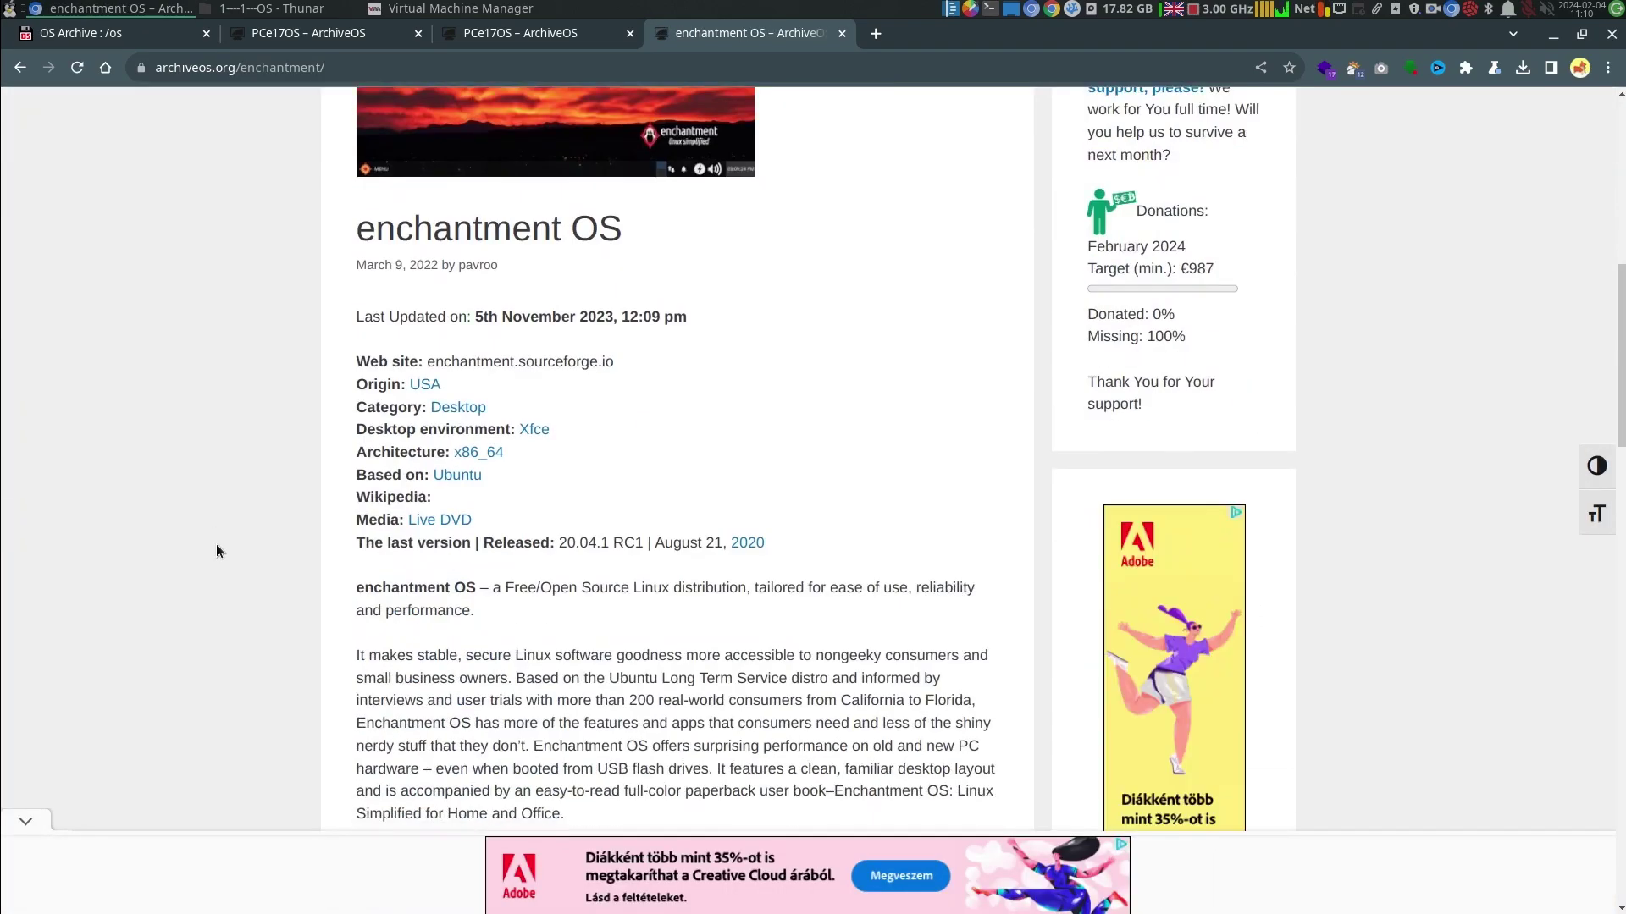
scroll(217, 542, "down", 3)
scroll(221, 530, "down", 6)
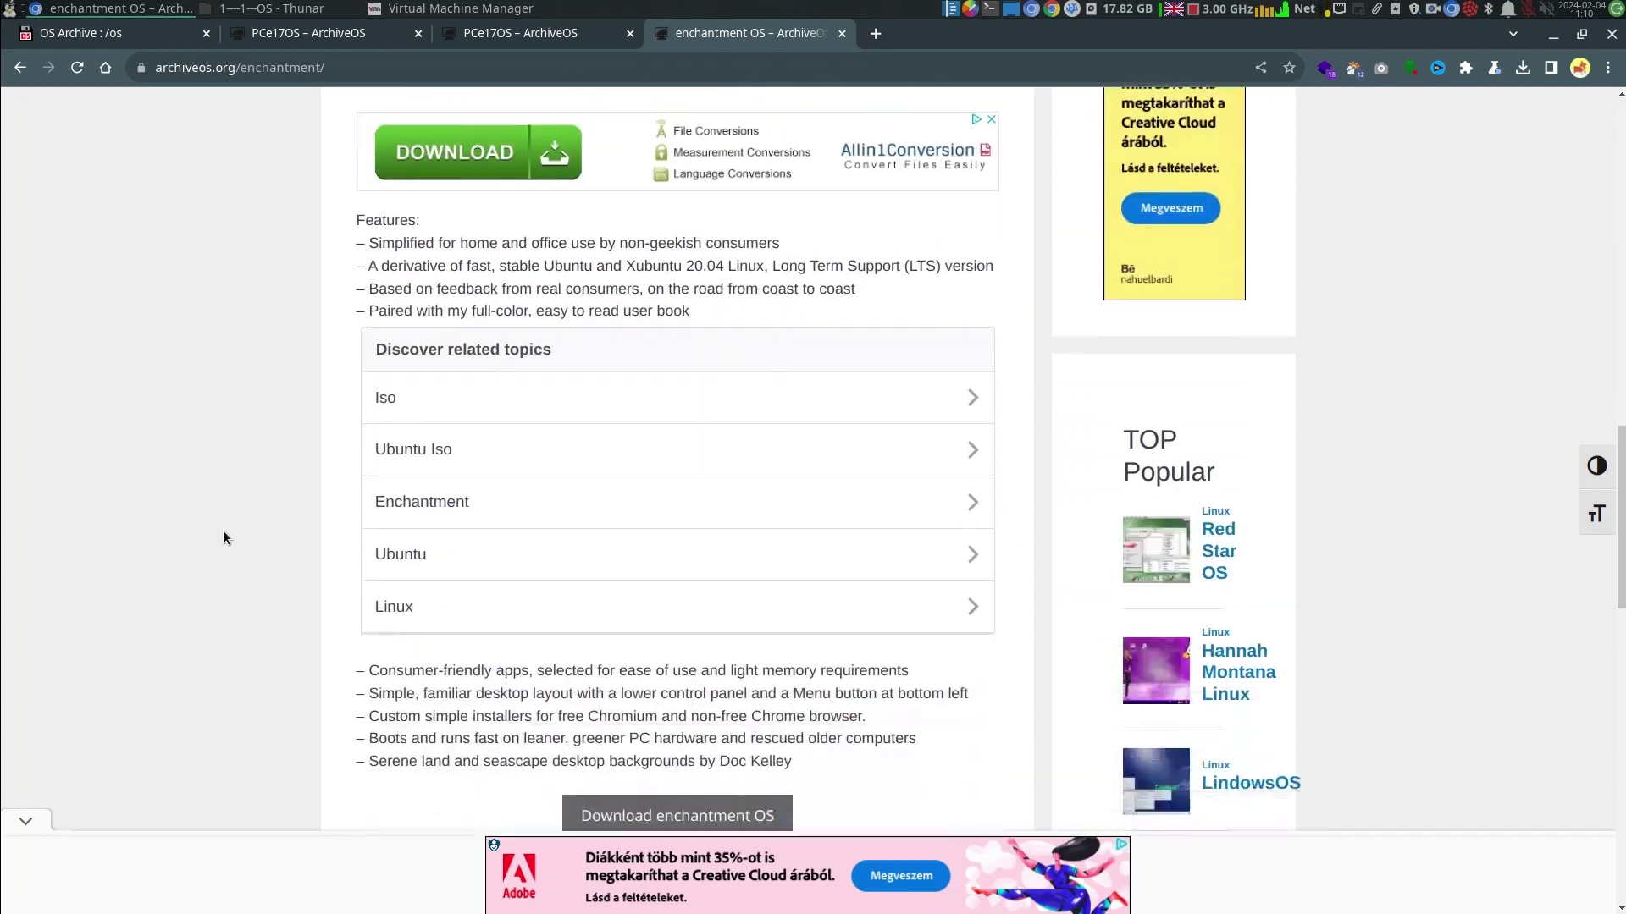
scroll(222, 530, "down", 6)
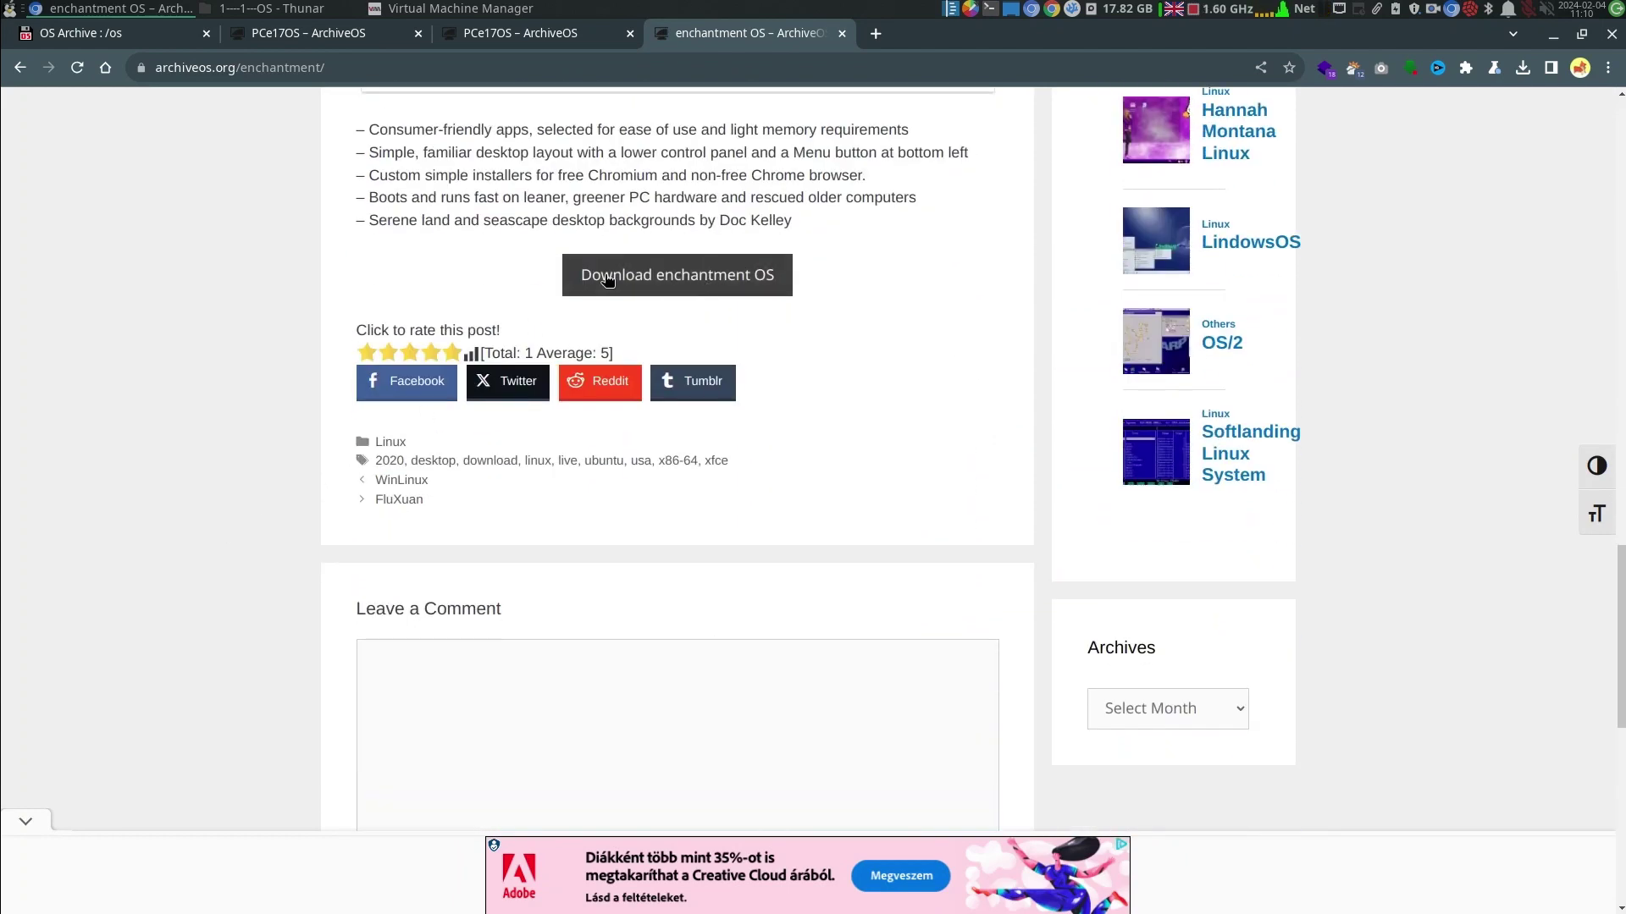
left_click(707, 277)
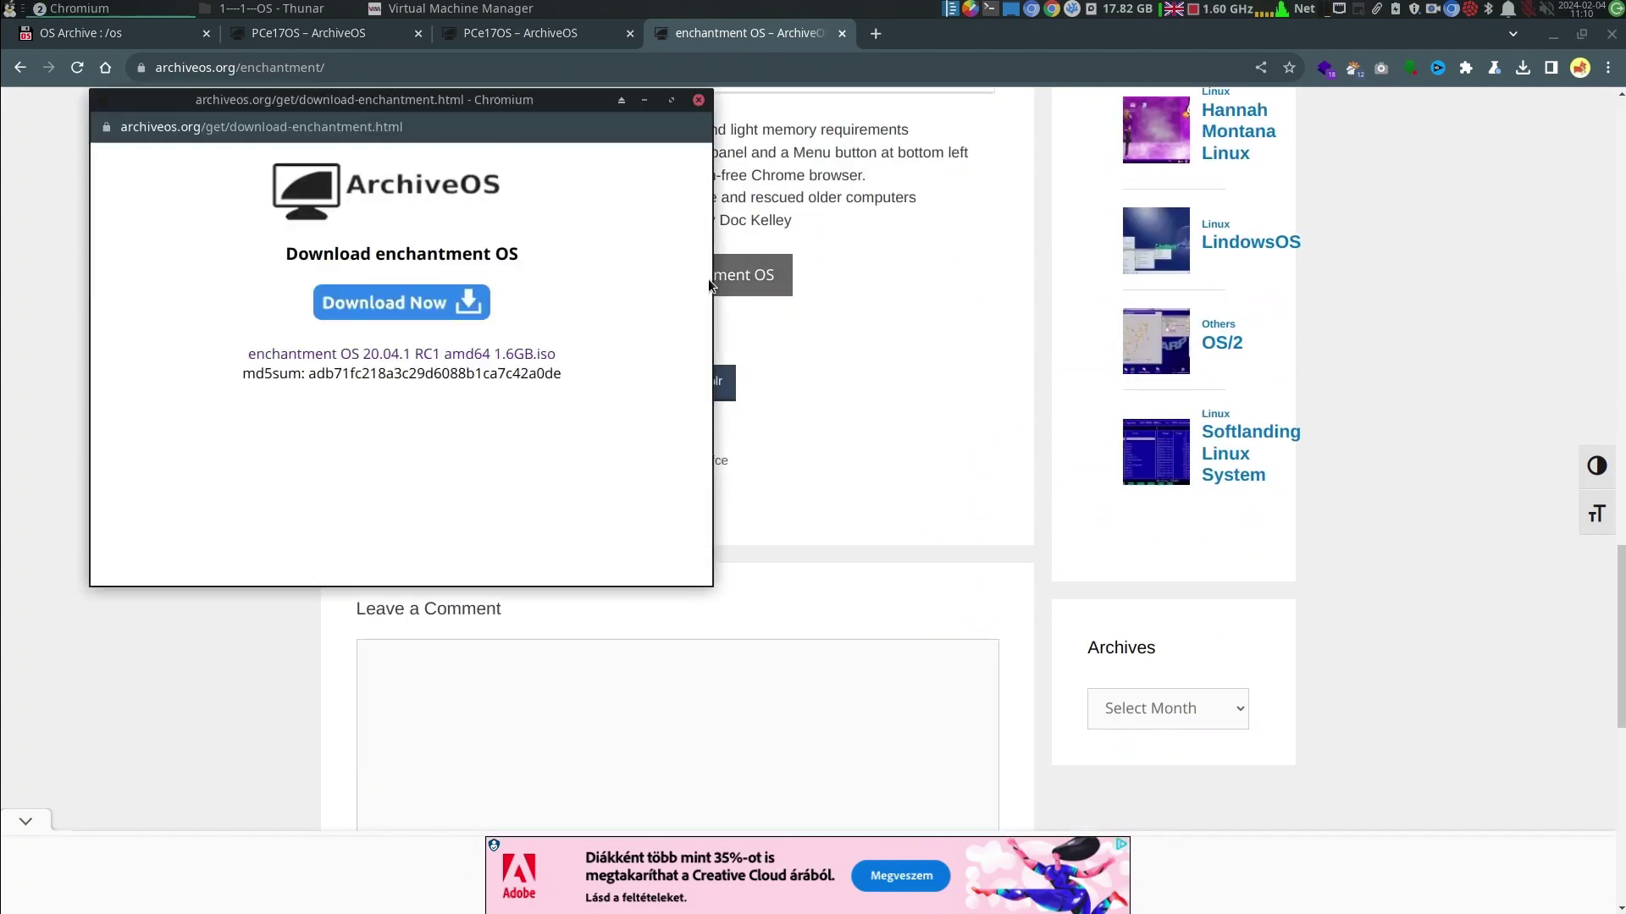
left_click(423, 354)
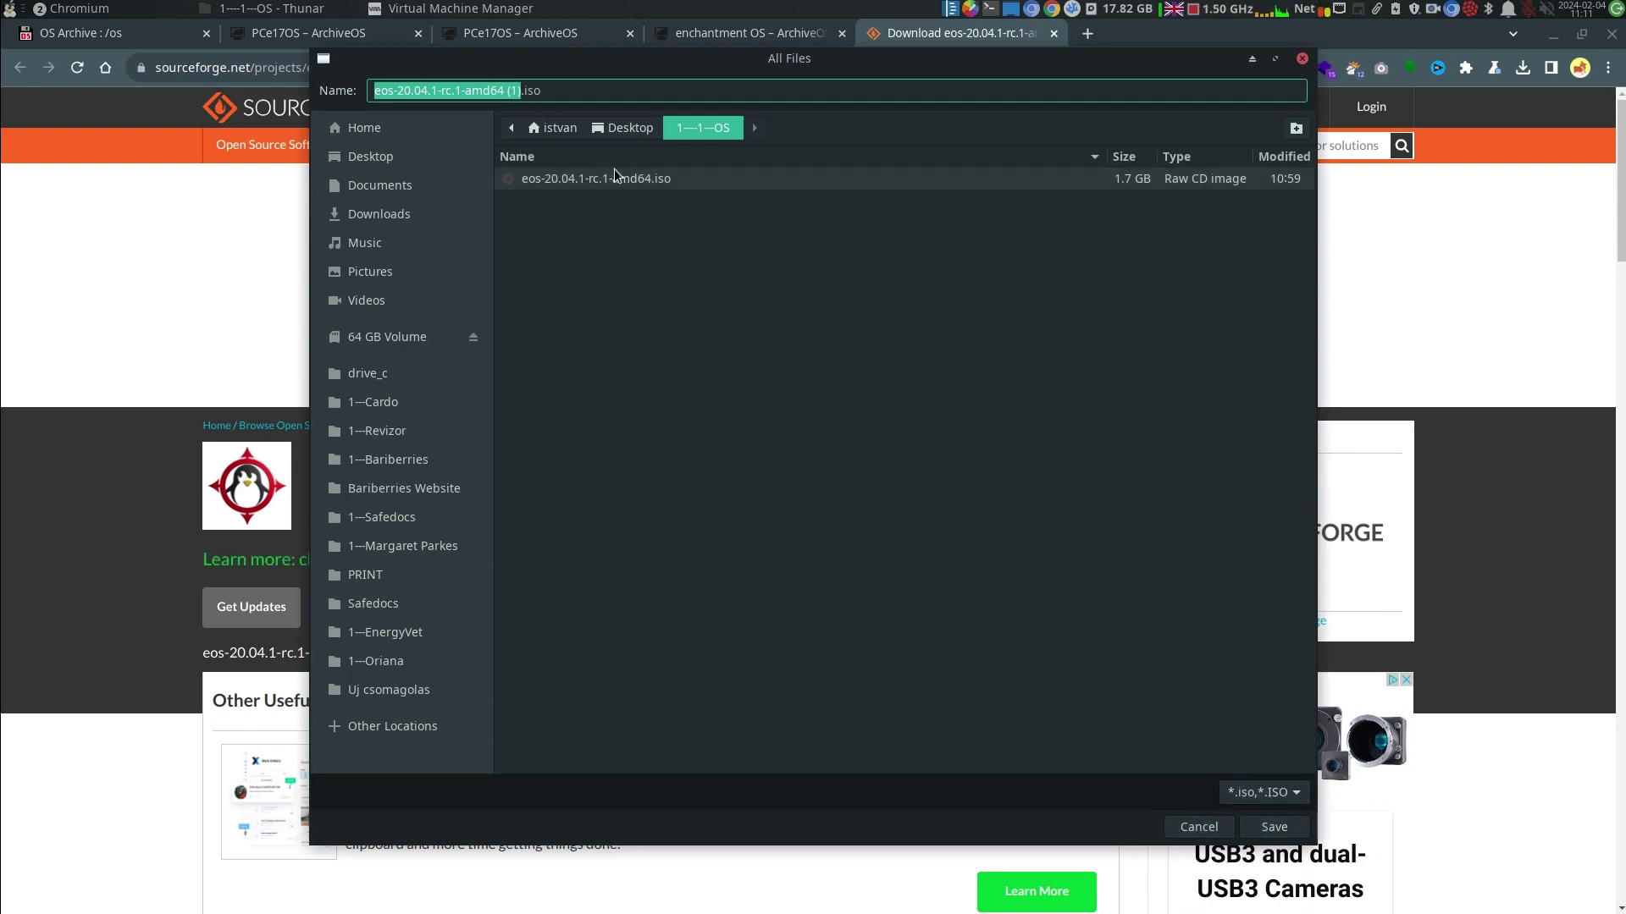
left_click(1202, 829)
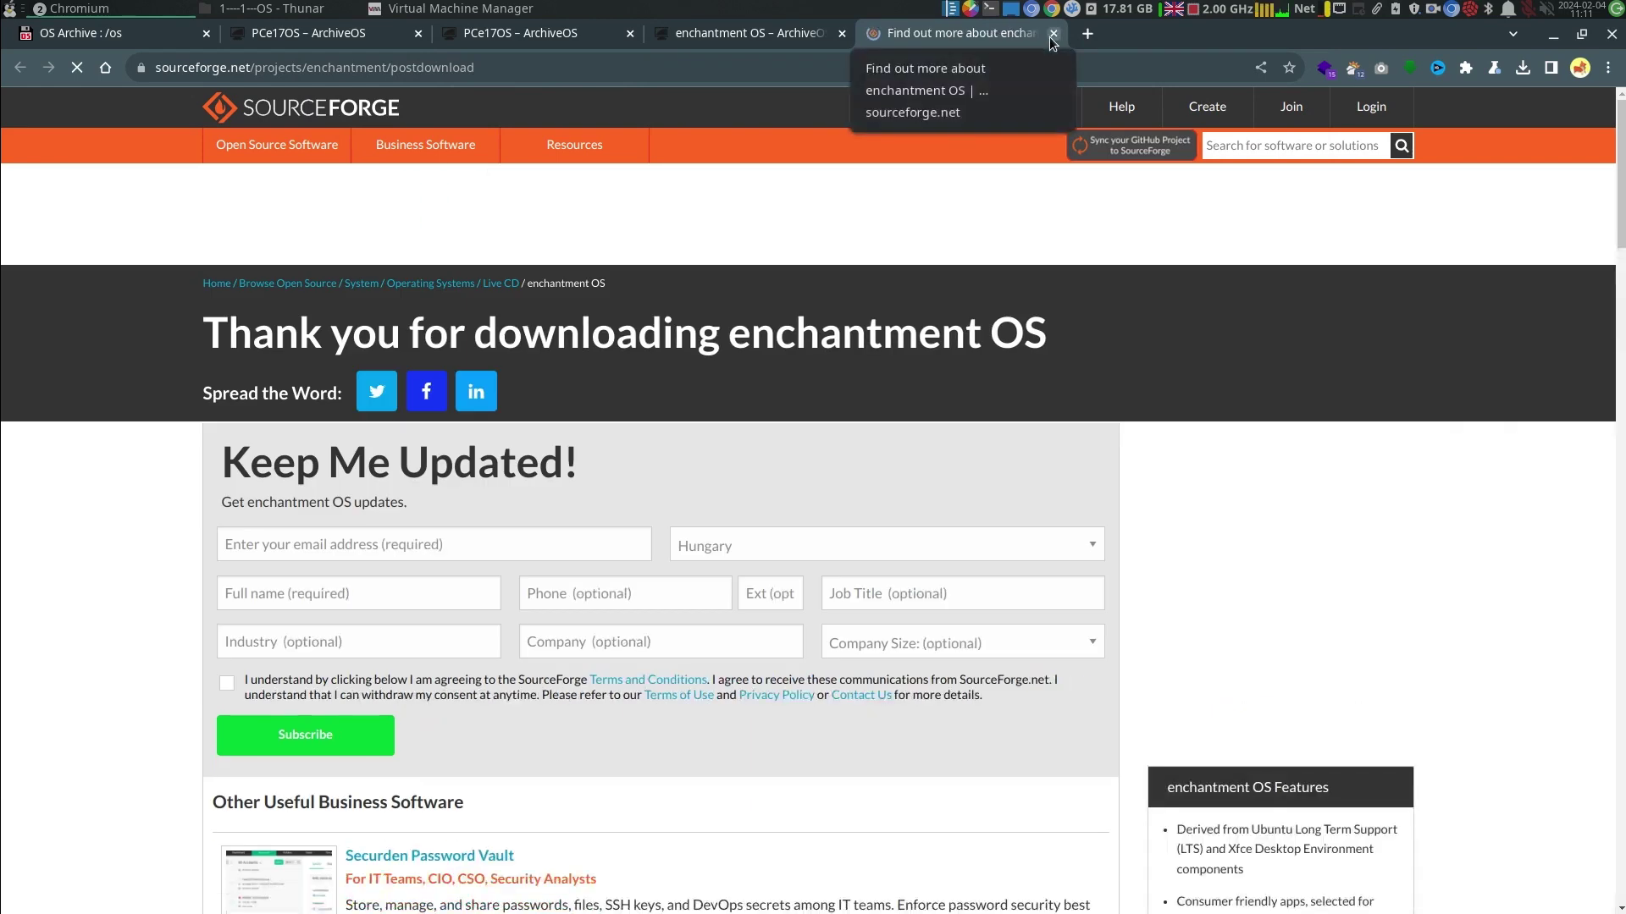
Switch to Virtual Machine Manager and start a new virtual machine that installs from local media (ISO image or CDROM)
mouse_move(525, 910)
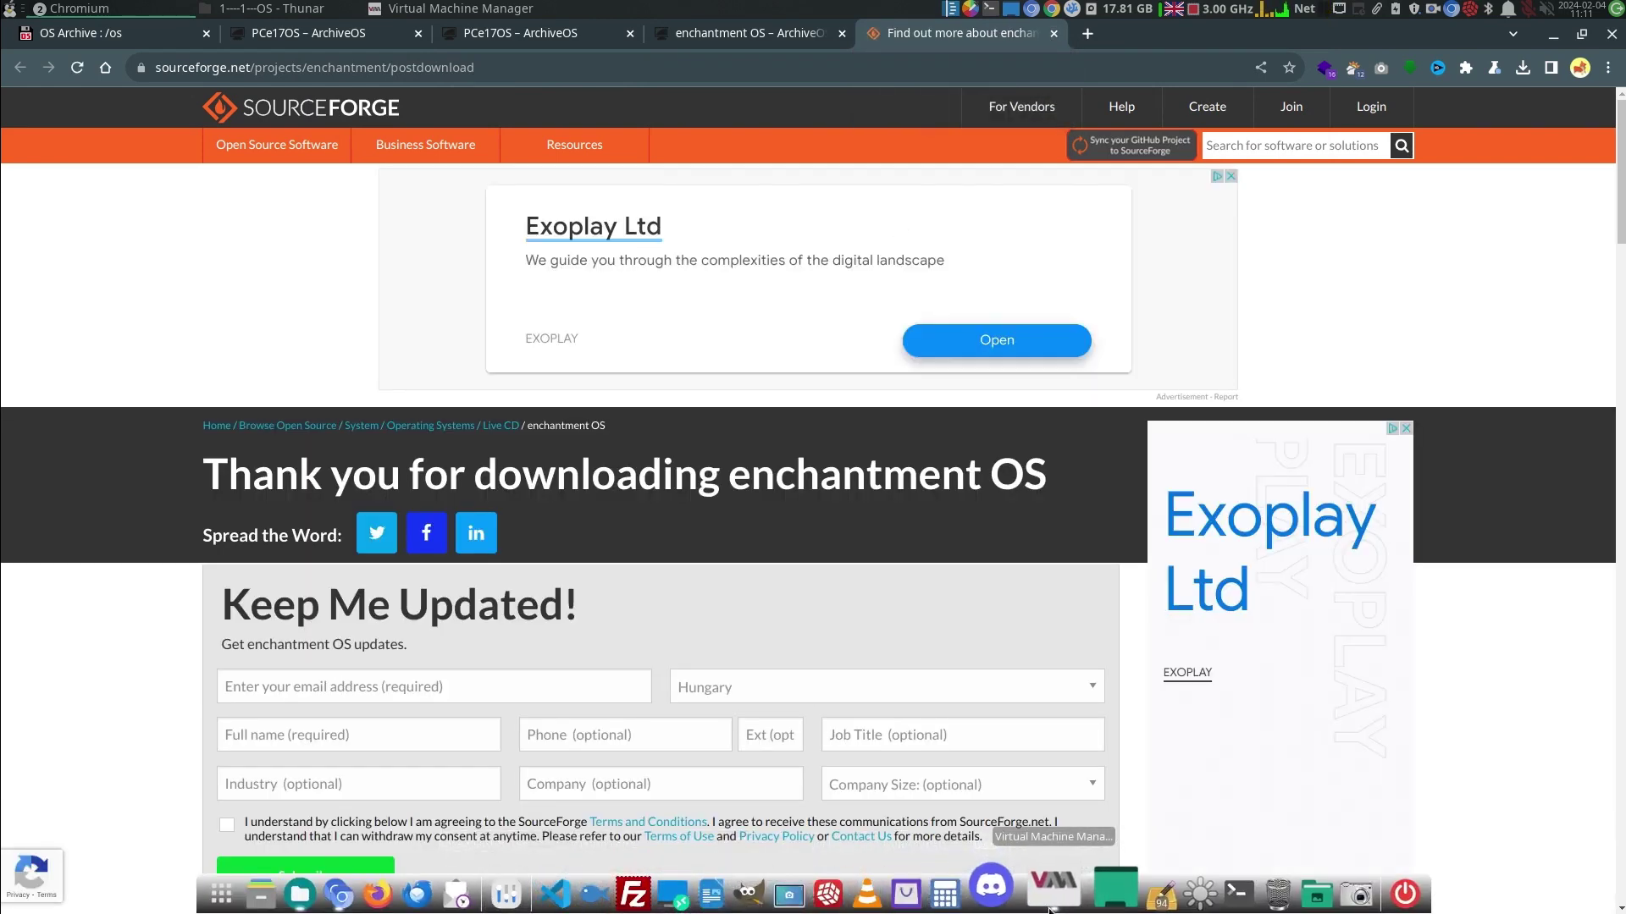
left_click(1050, 908)
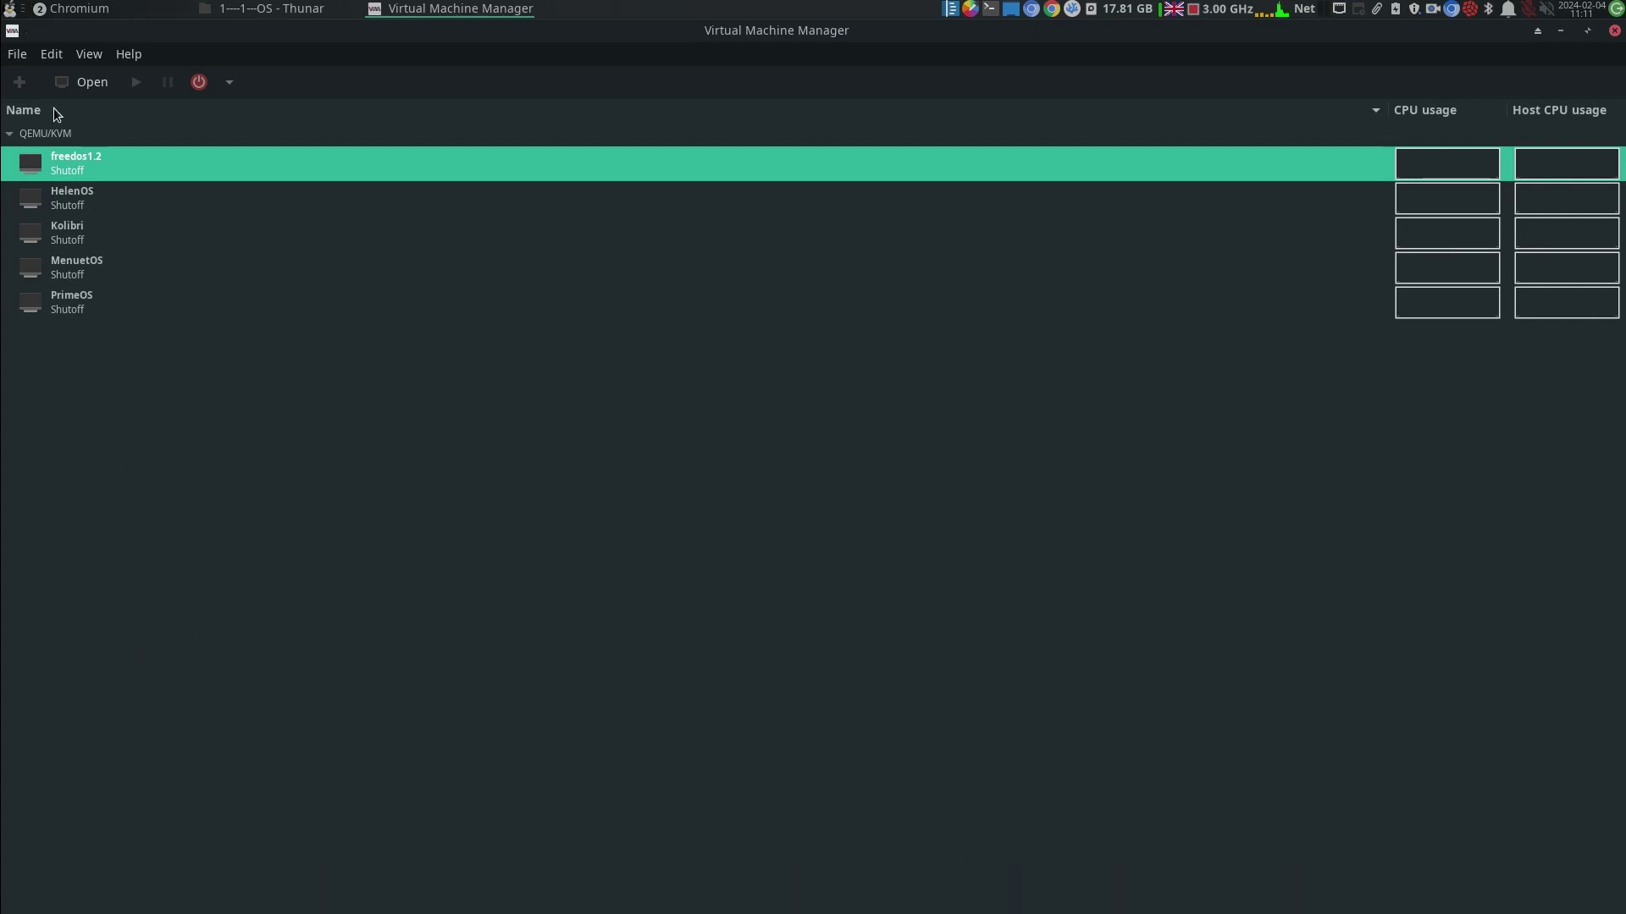
left_click(19, 84)
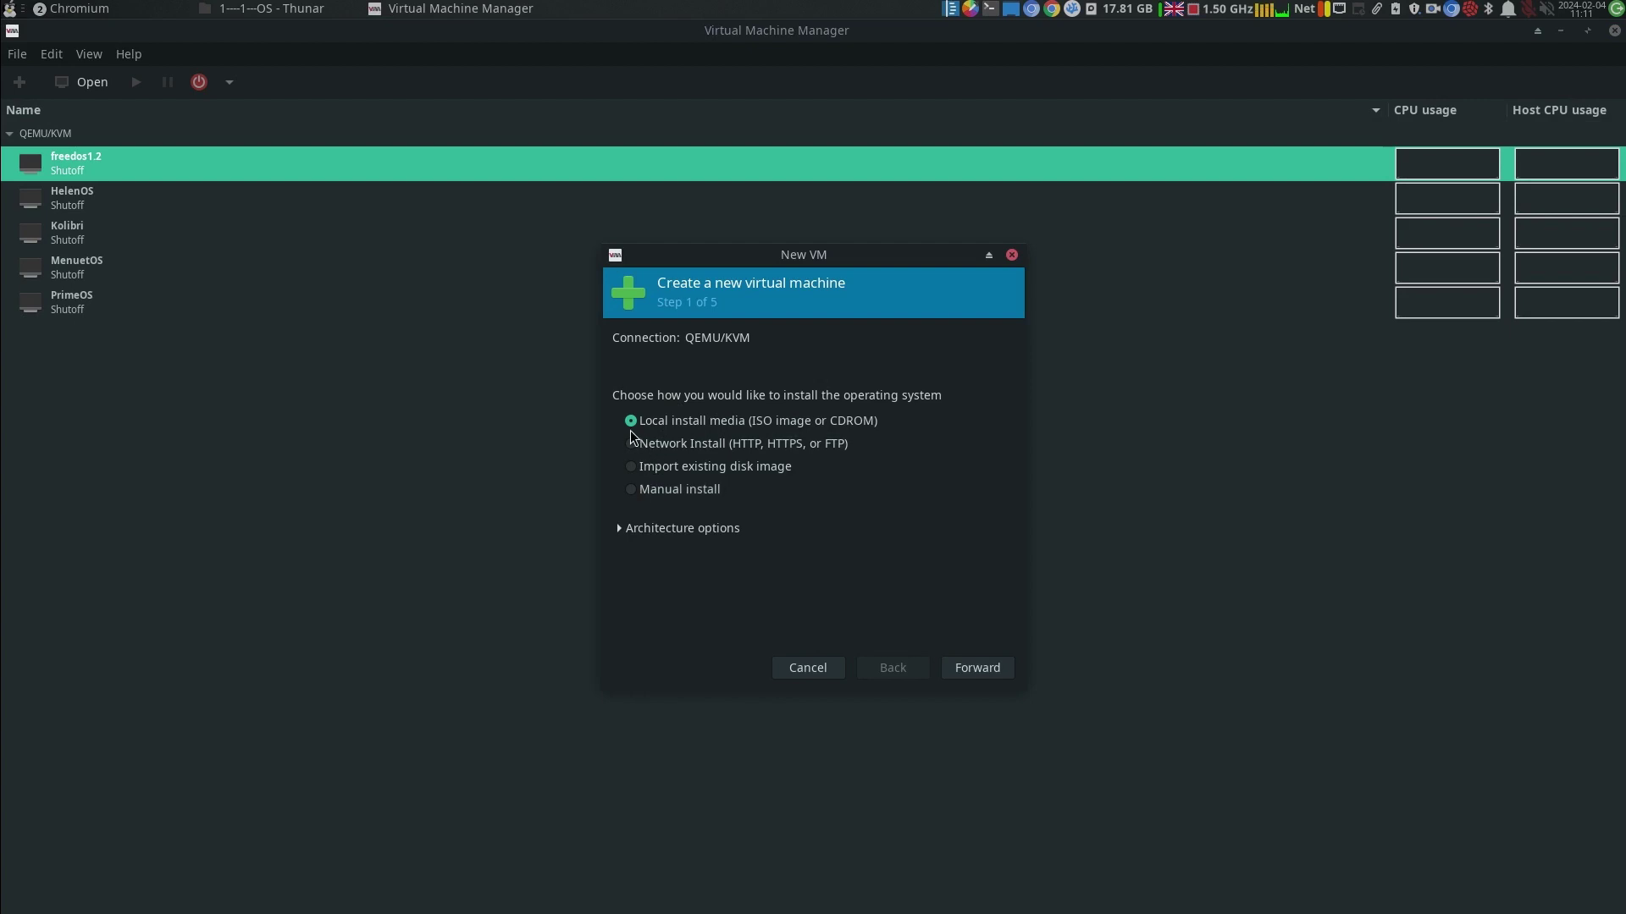
left_click(976, 670)
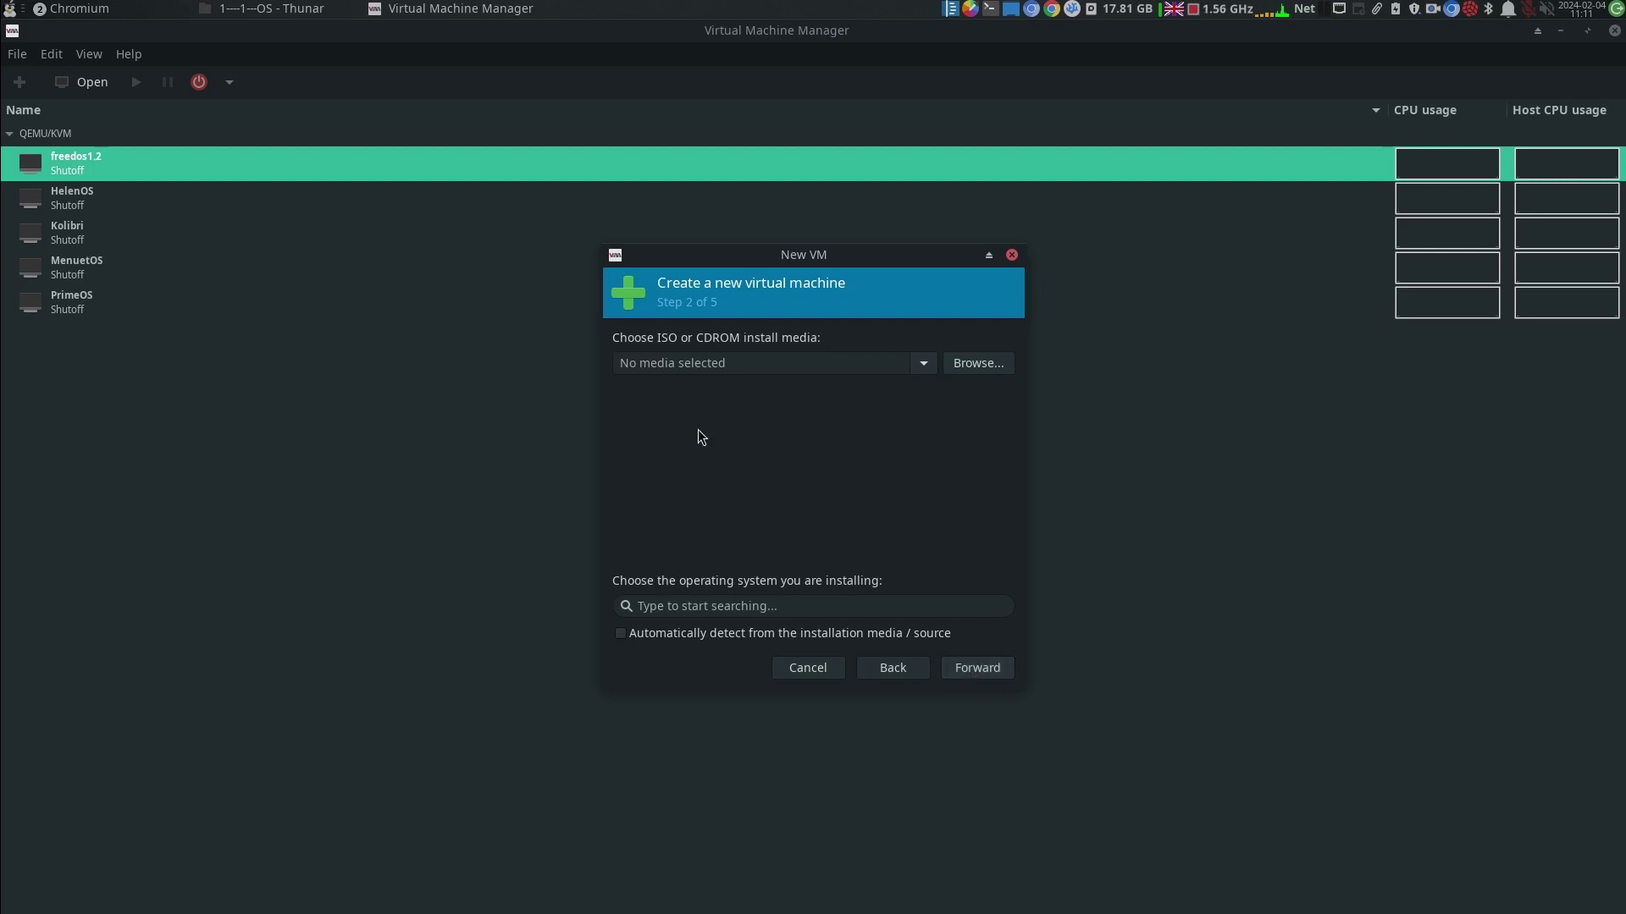
Choose the local file eos-20.04.1-rc.1-amd64.iso as the new virtual machine's install media
left_click(983, 363)
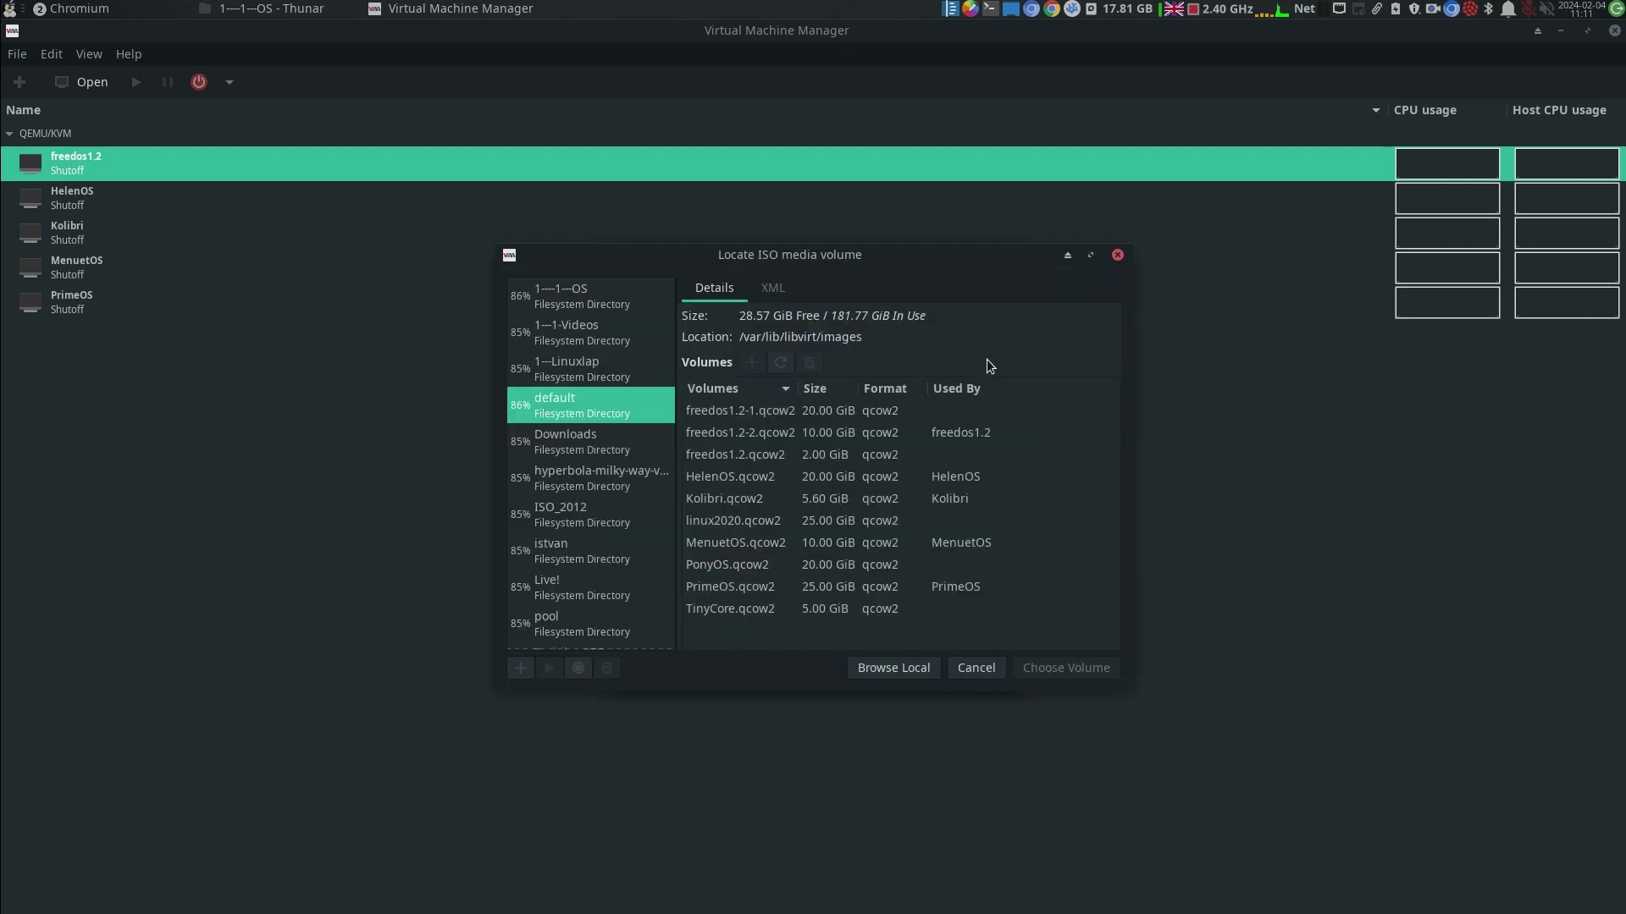
left_click(875, 664)
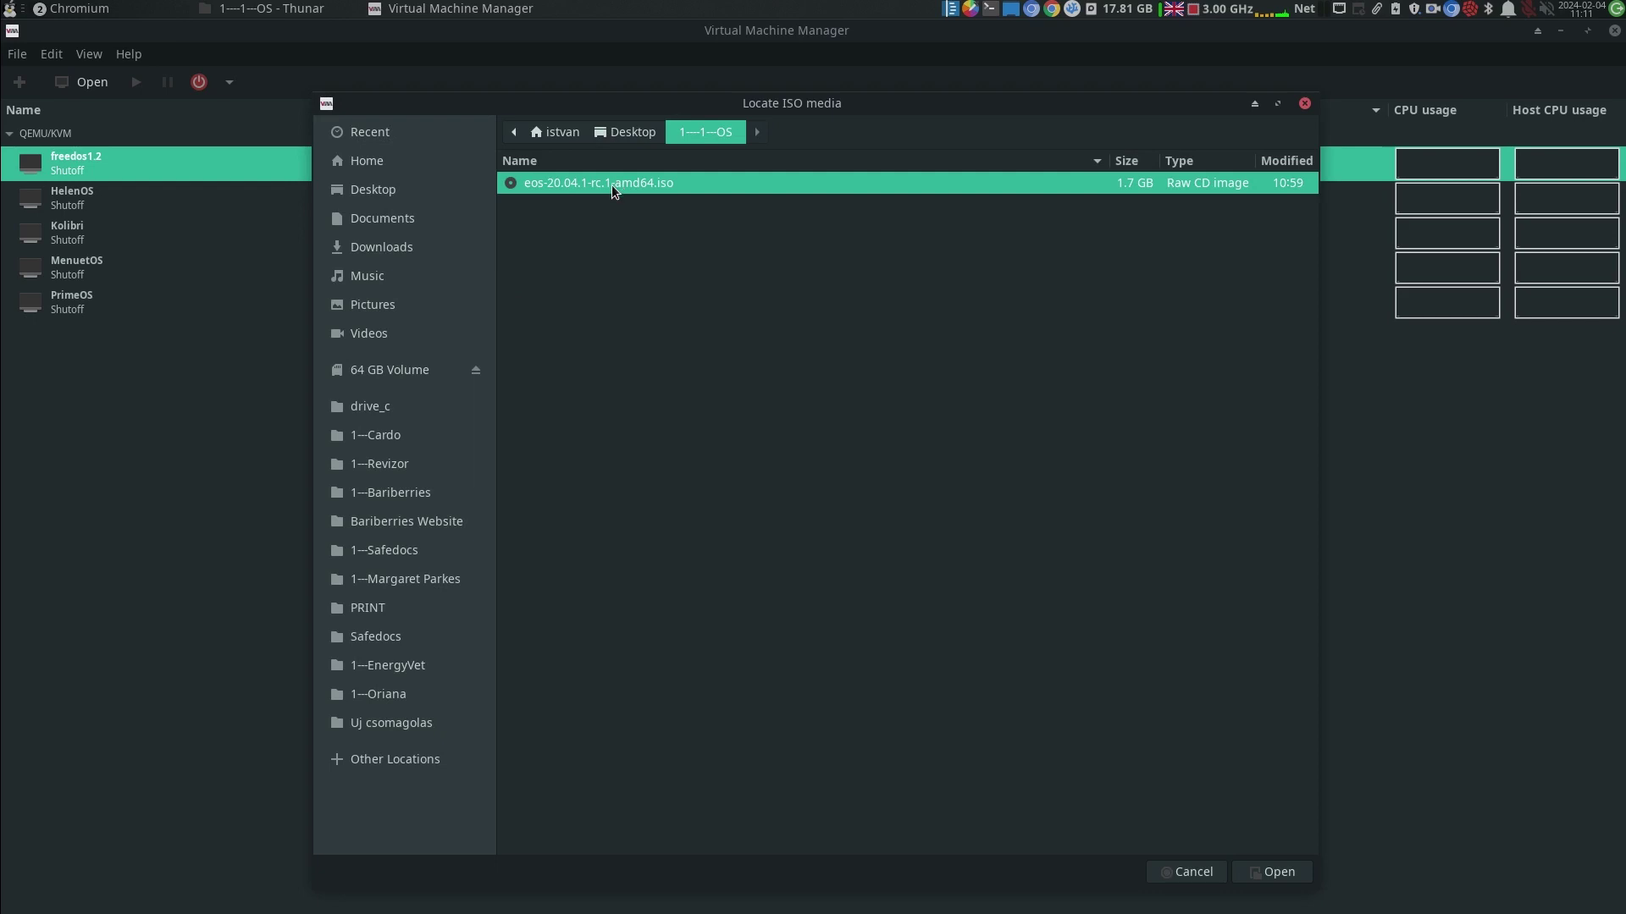
left_click(1272, 878)
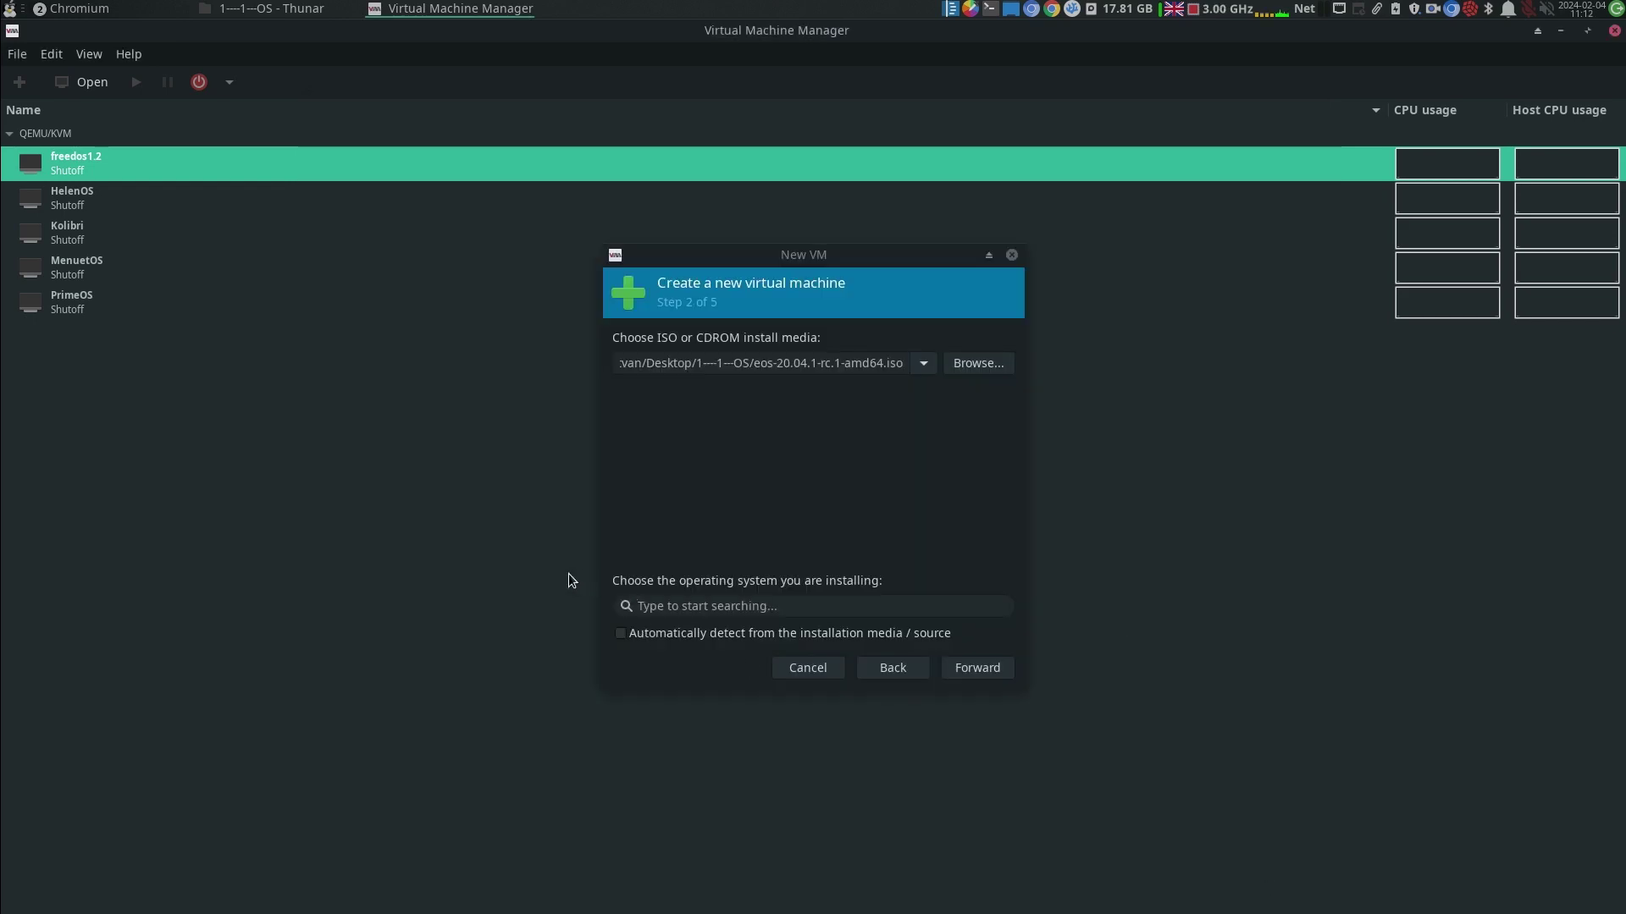
Set the operating system being installed to Generic Linux 2020 and continue to the memory and CPU settings
left_click(656, 606)
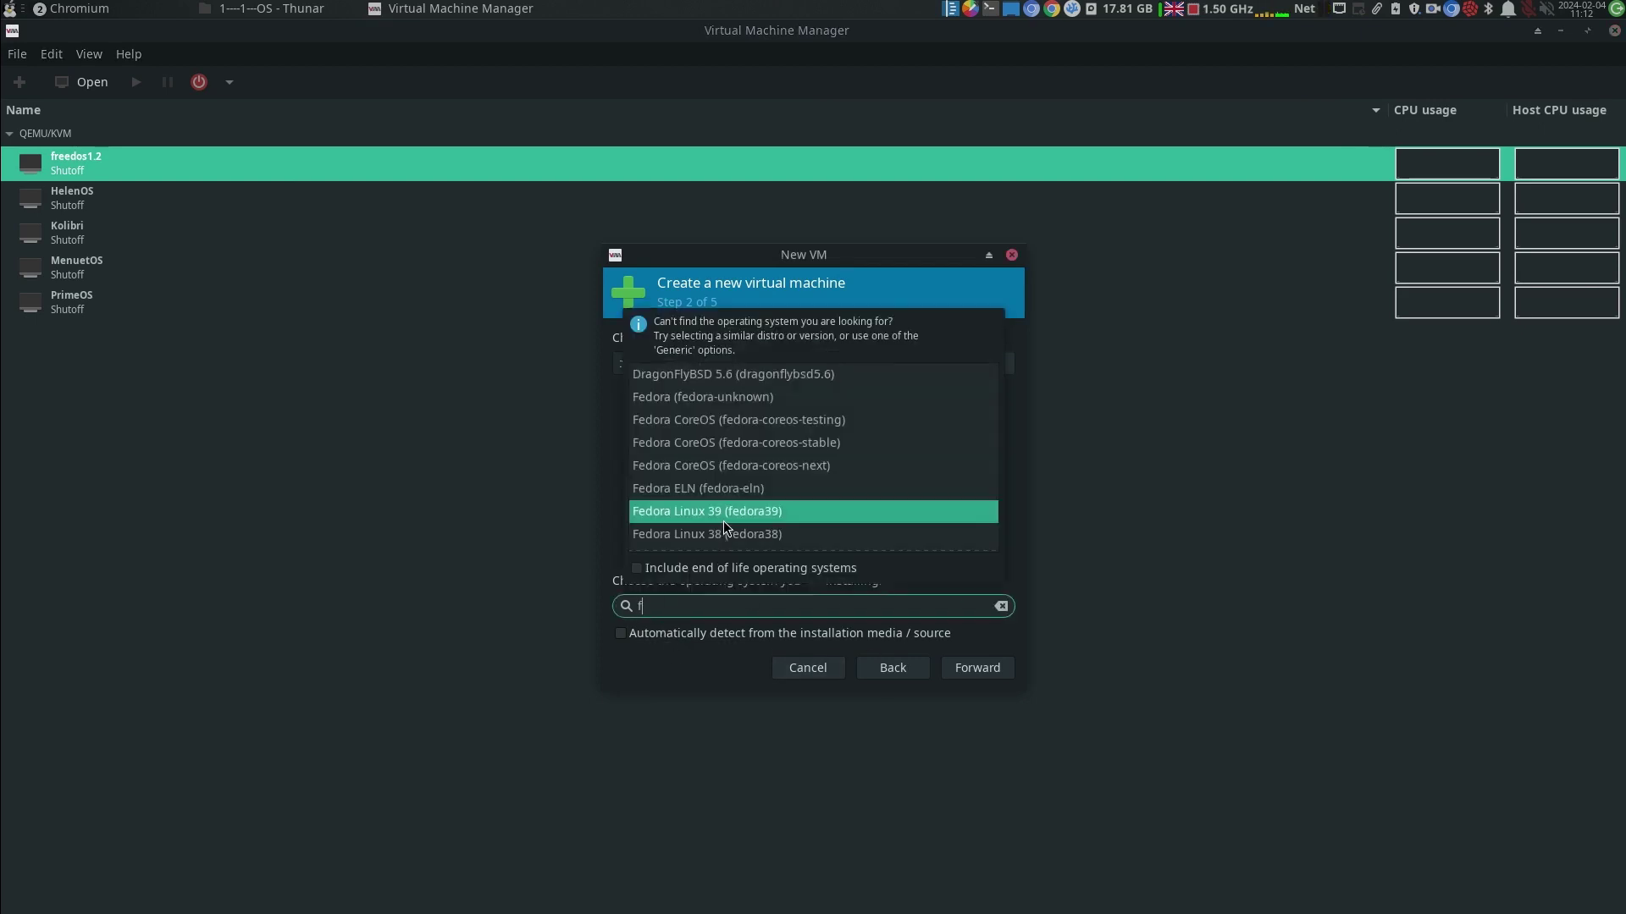
type("gene")
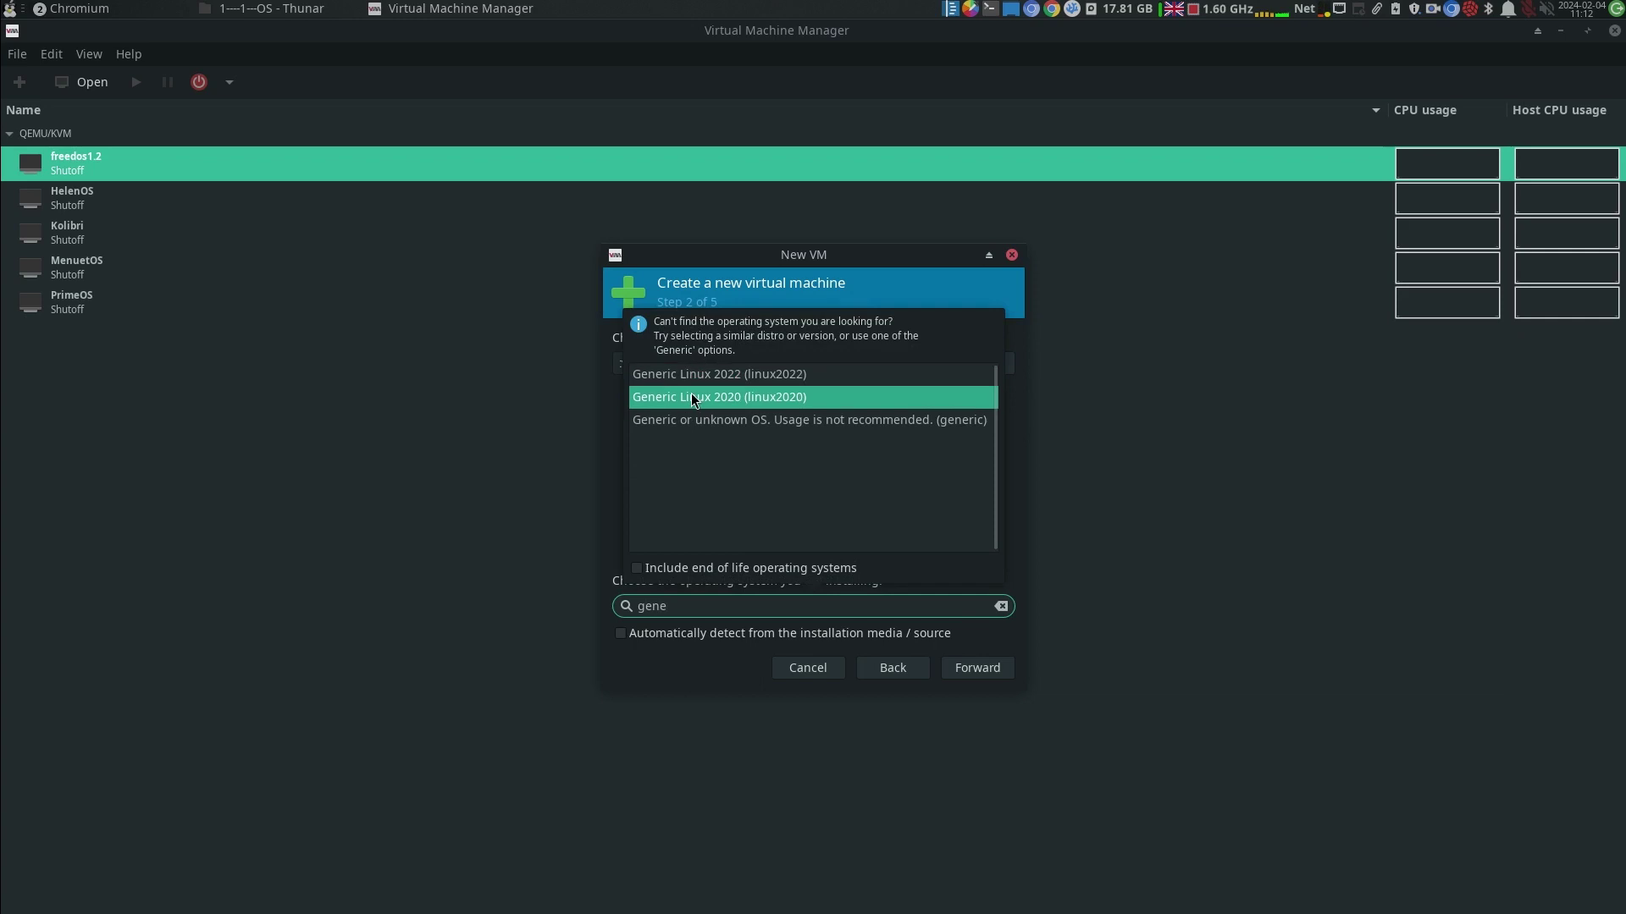
left_click(690, 397)
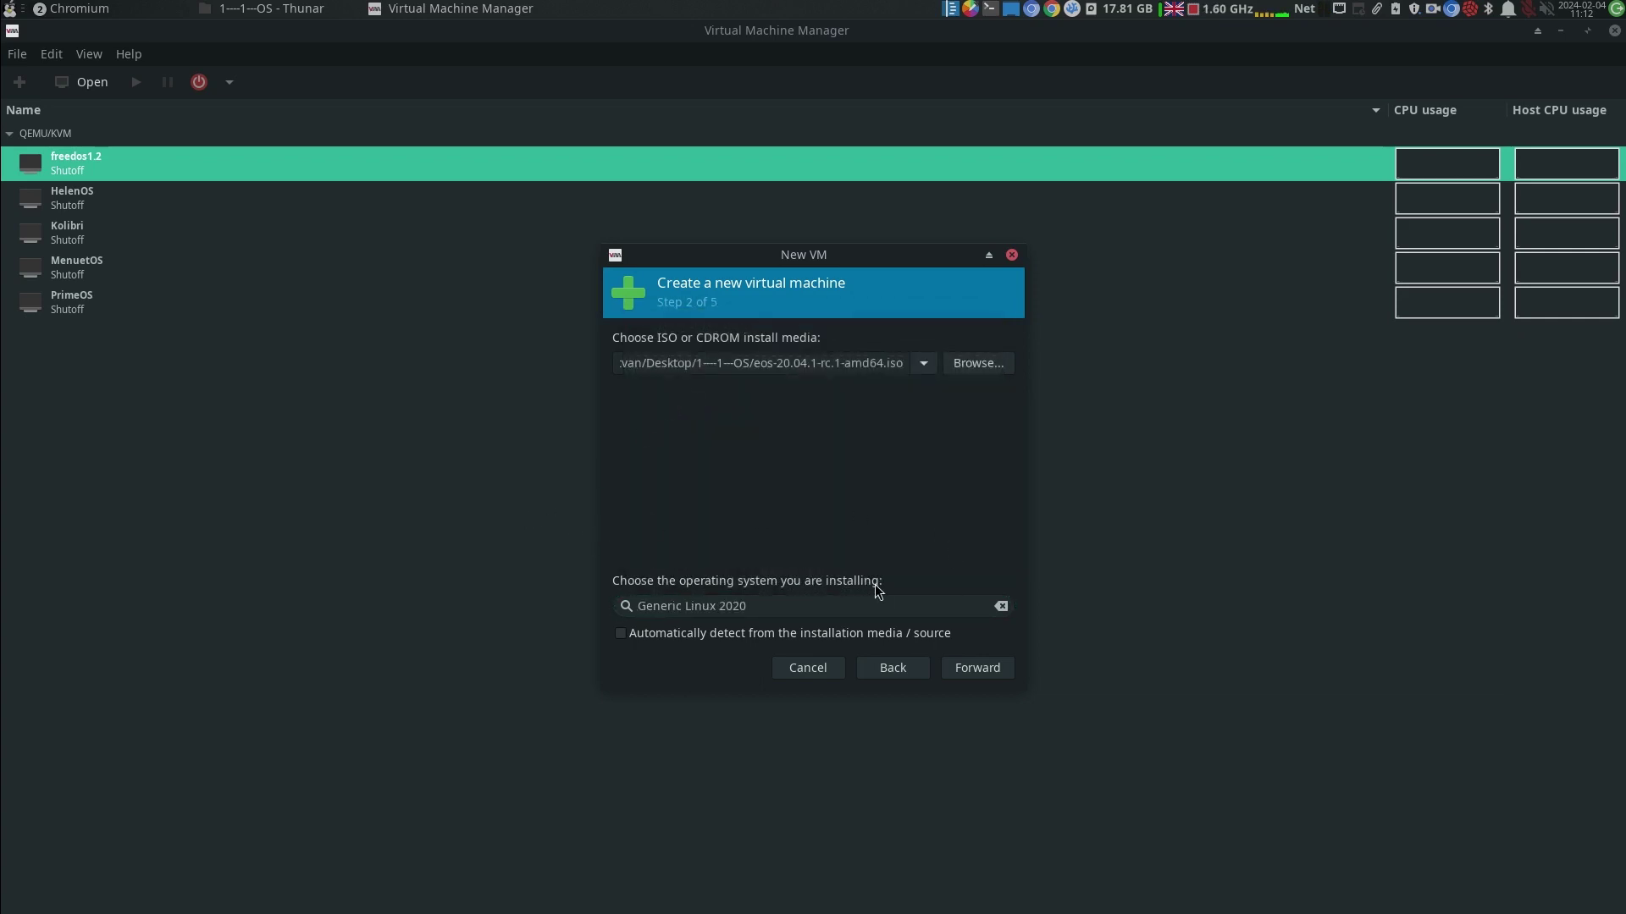
left_click(967, 666)
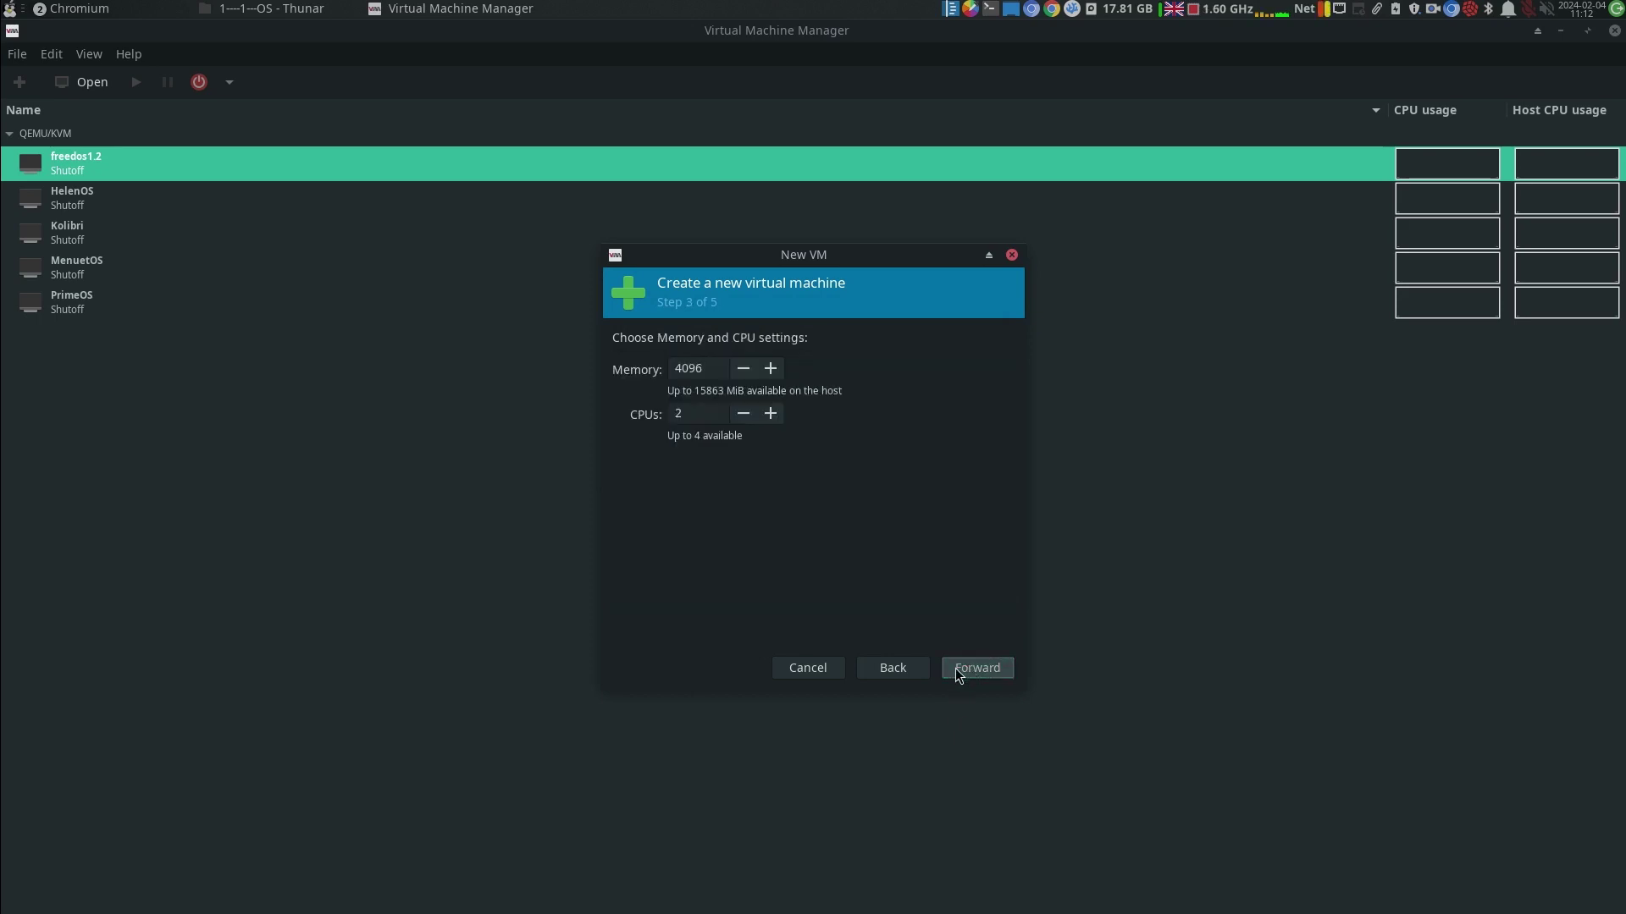
Set the virtual machine's memory to 4098 MiB and its CPUs to 2, and continue to the storage settings
left_click(770, 369)
double_click(771, 369)
double_click(772, 370)
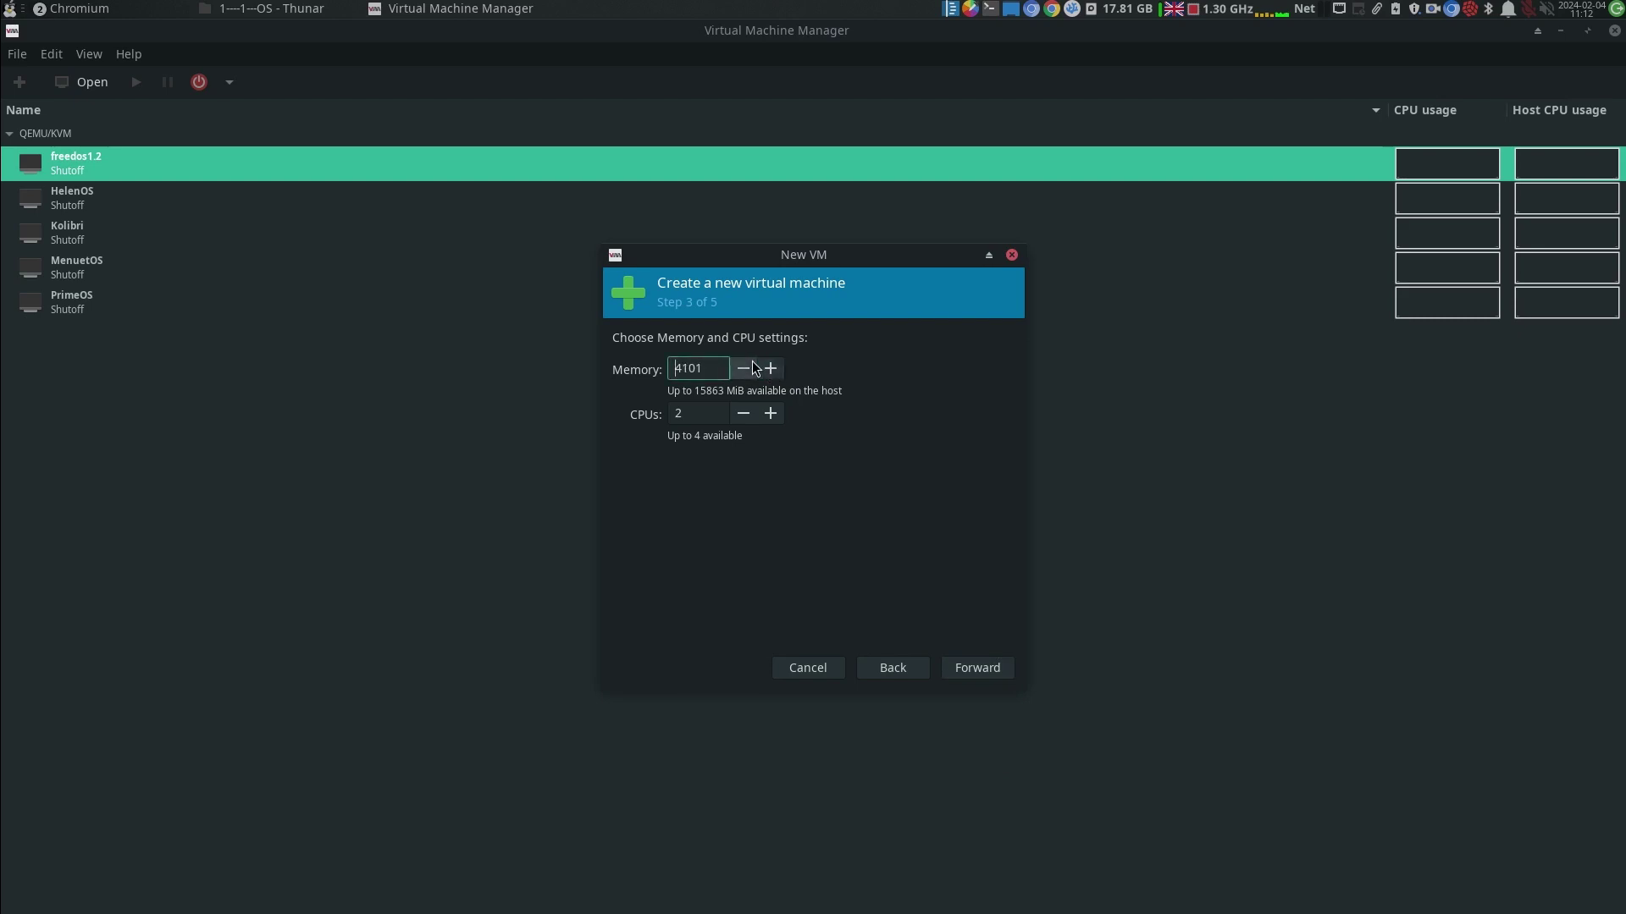
left_click(744, 369)
double_click(744, 369)
left_click(770, 414)
left_click(771, 414)
left_click(743, 414)
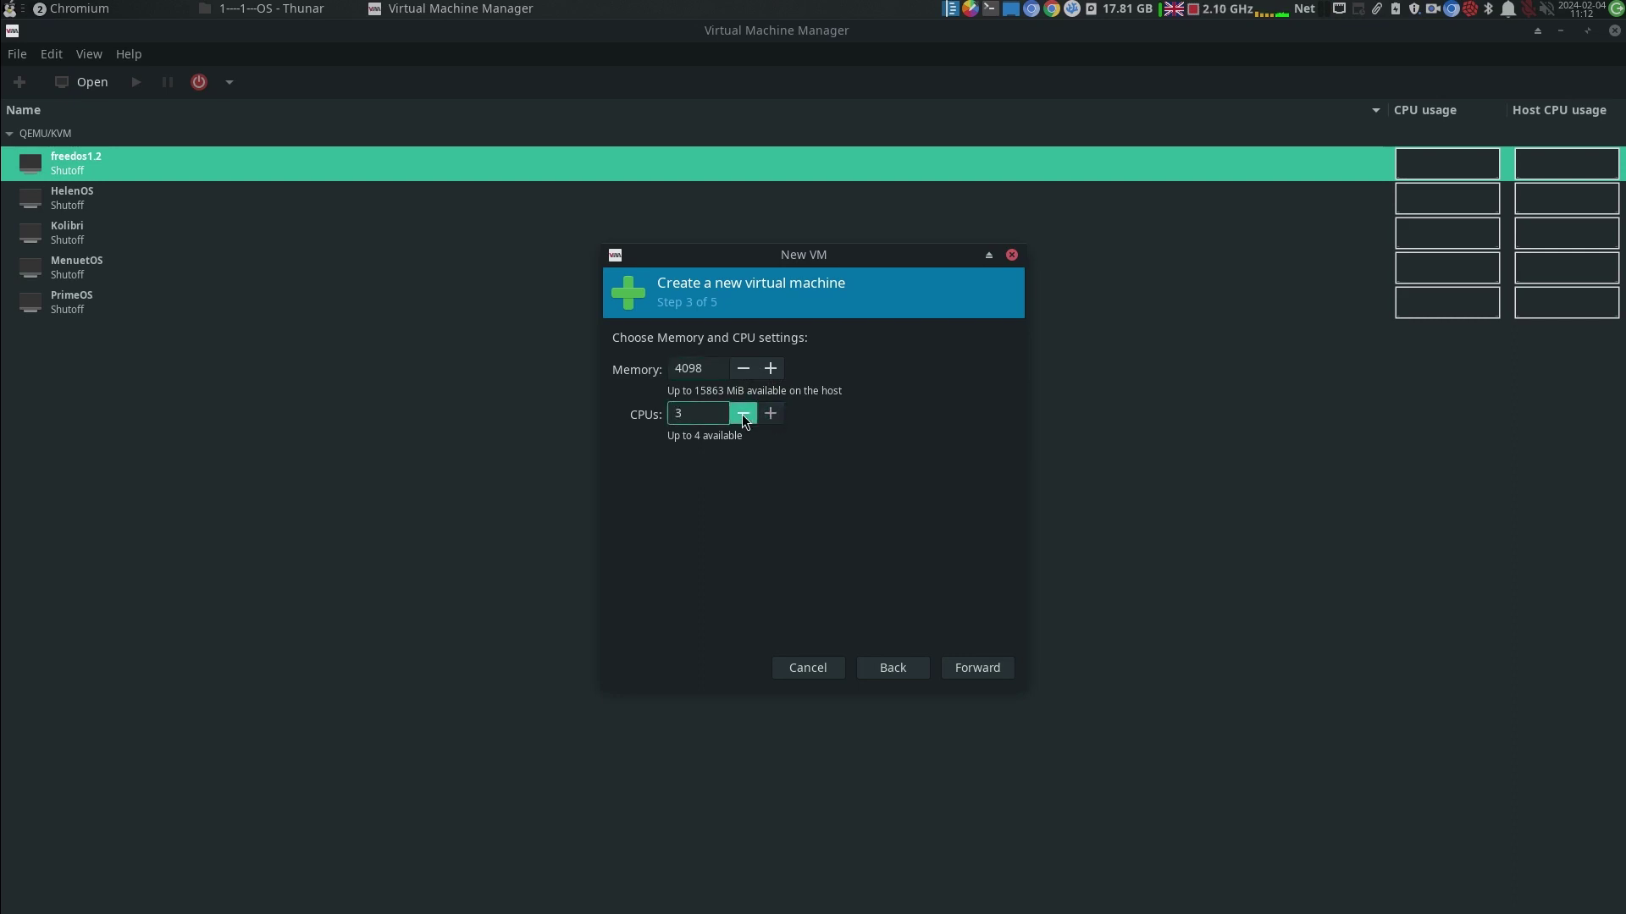
left_click(743, 413)
left_click(978, 672)
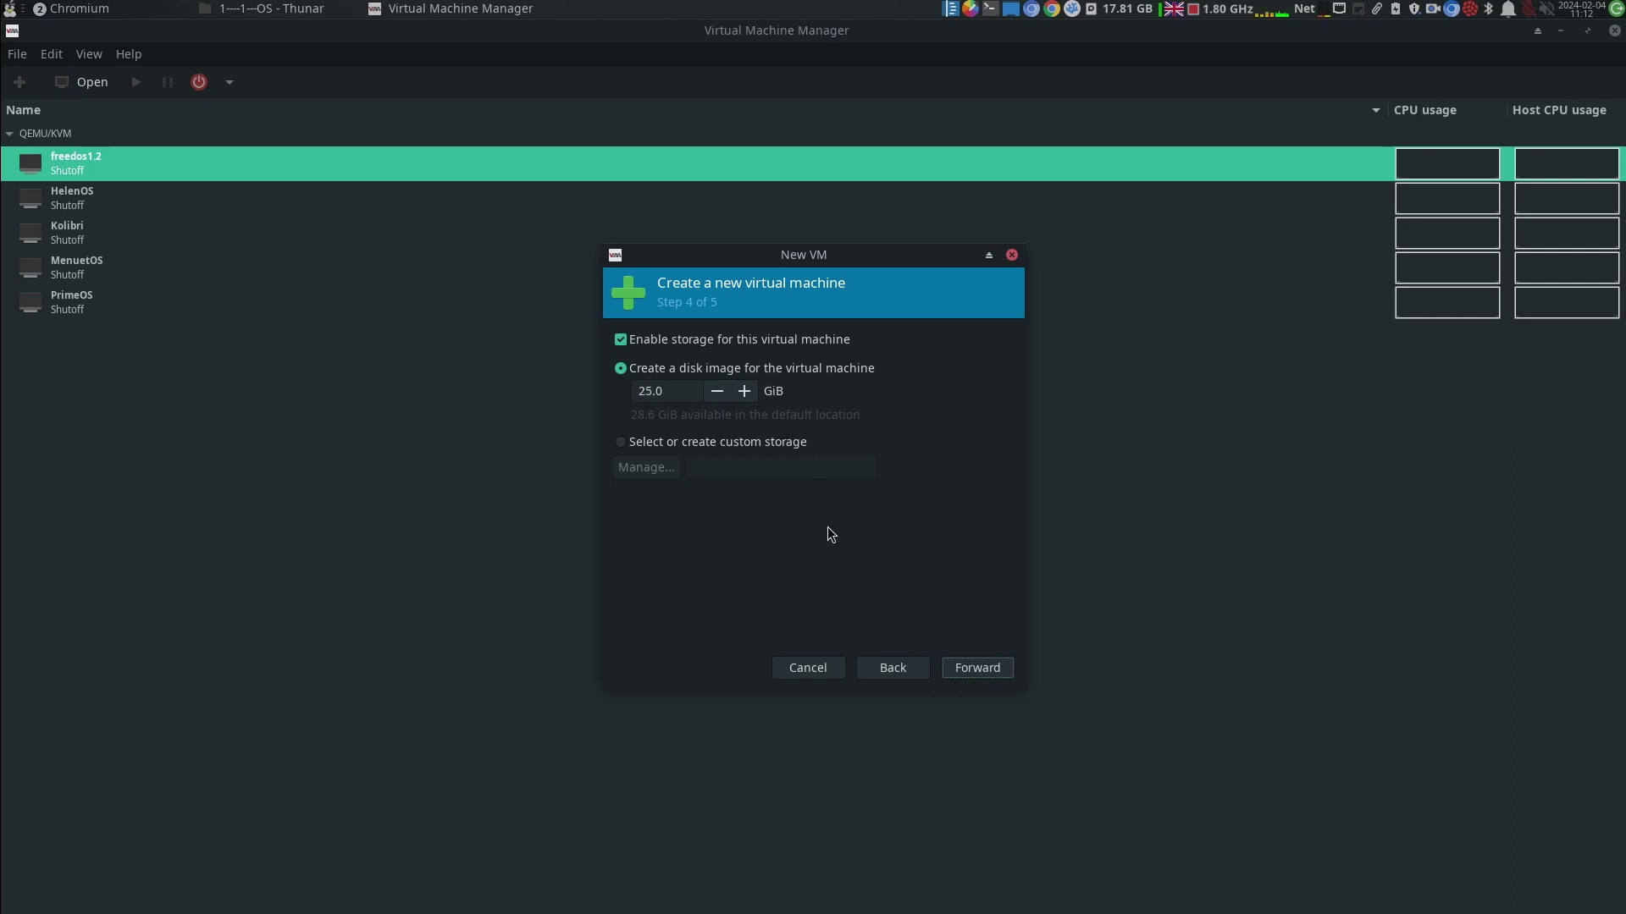
Accept the 25.0 GiB disk image and name the virtual machine EOS
left_click(968, 670)
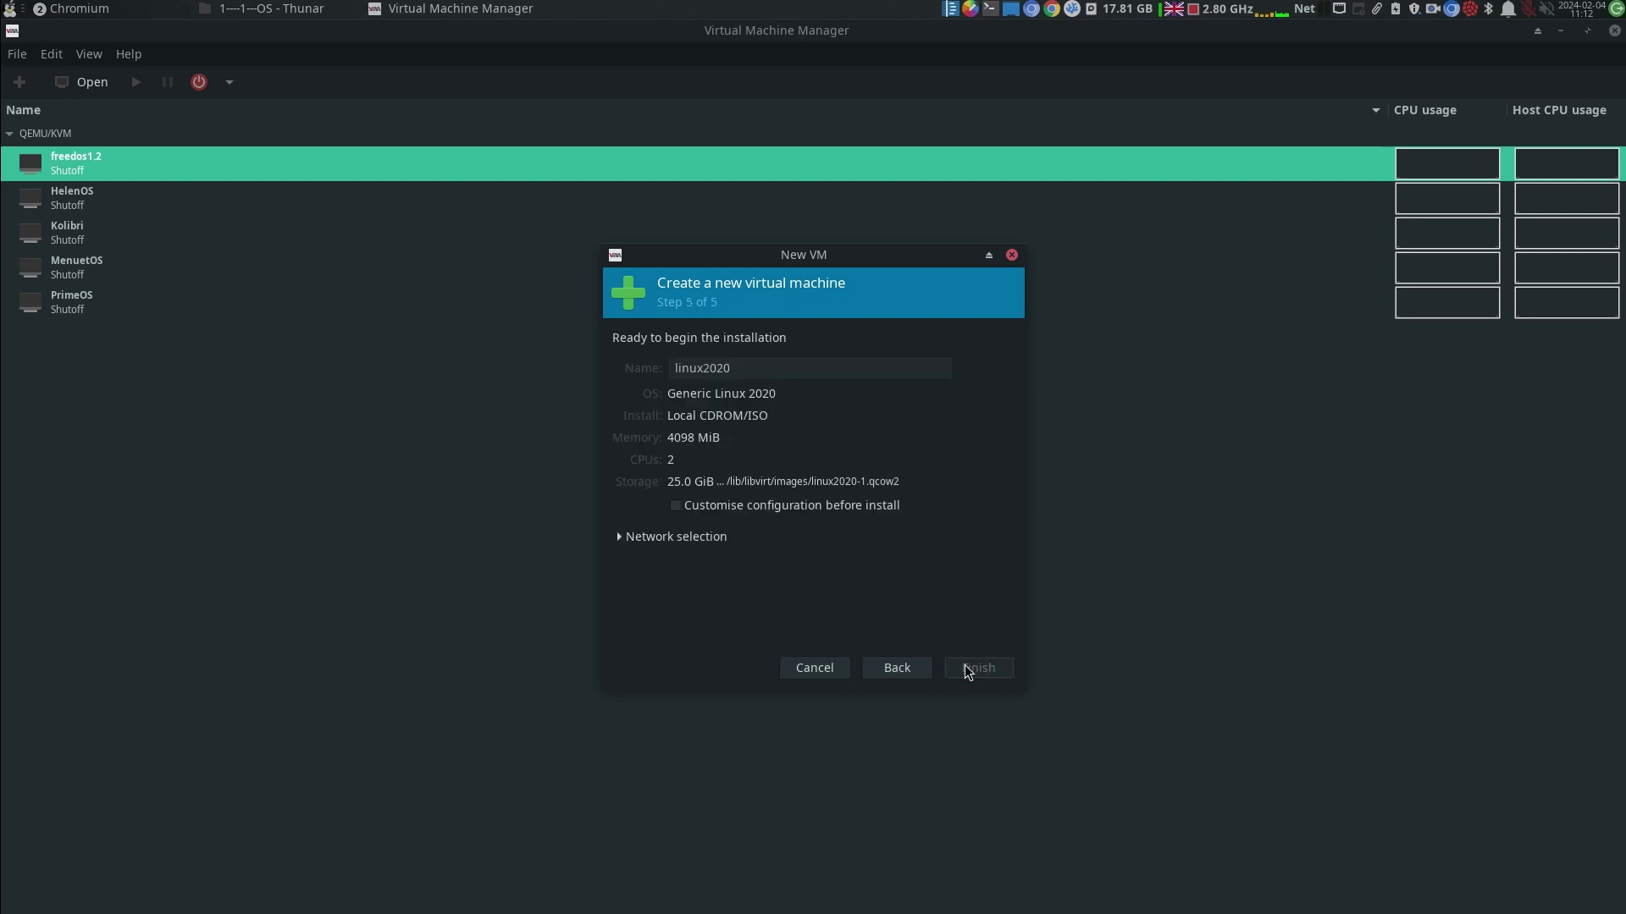
double_click(729, 368)
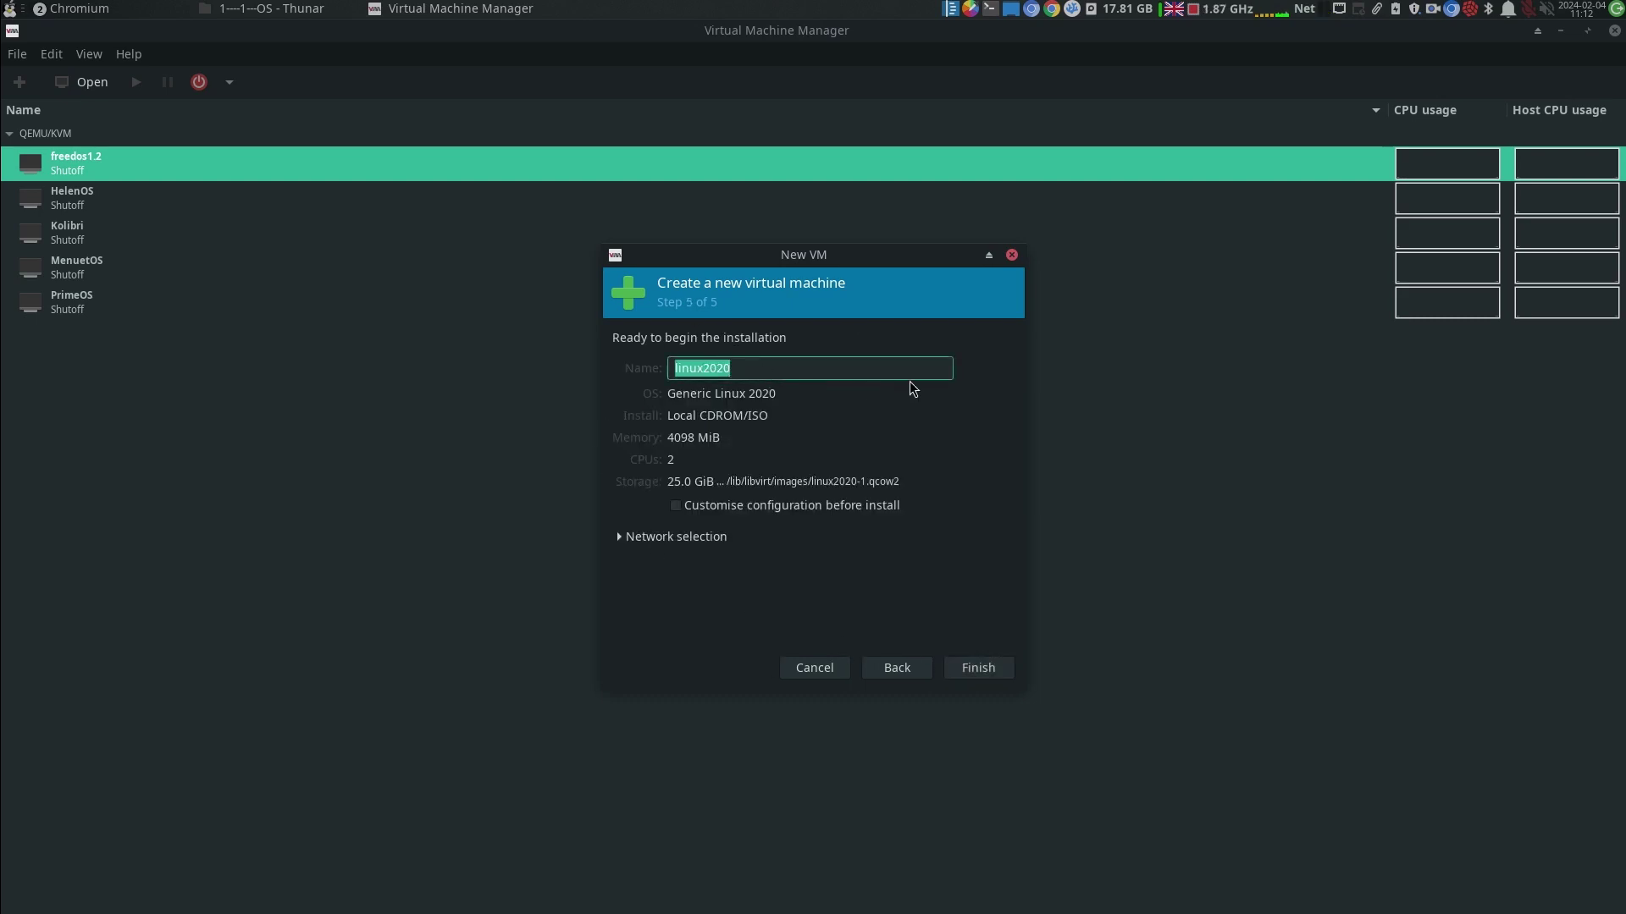
type("EOS")
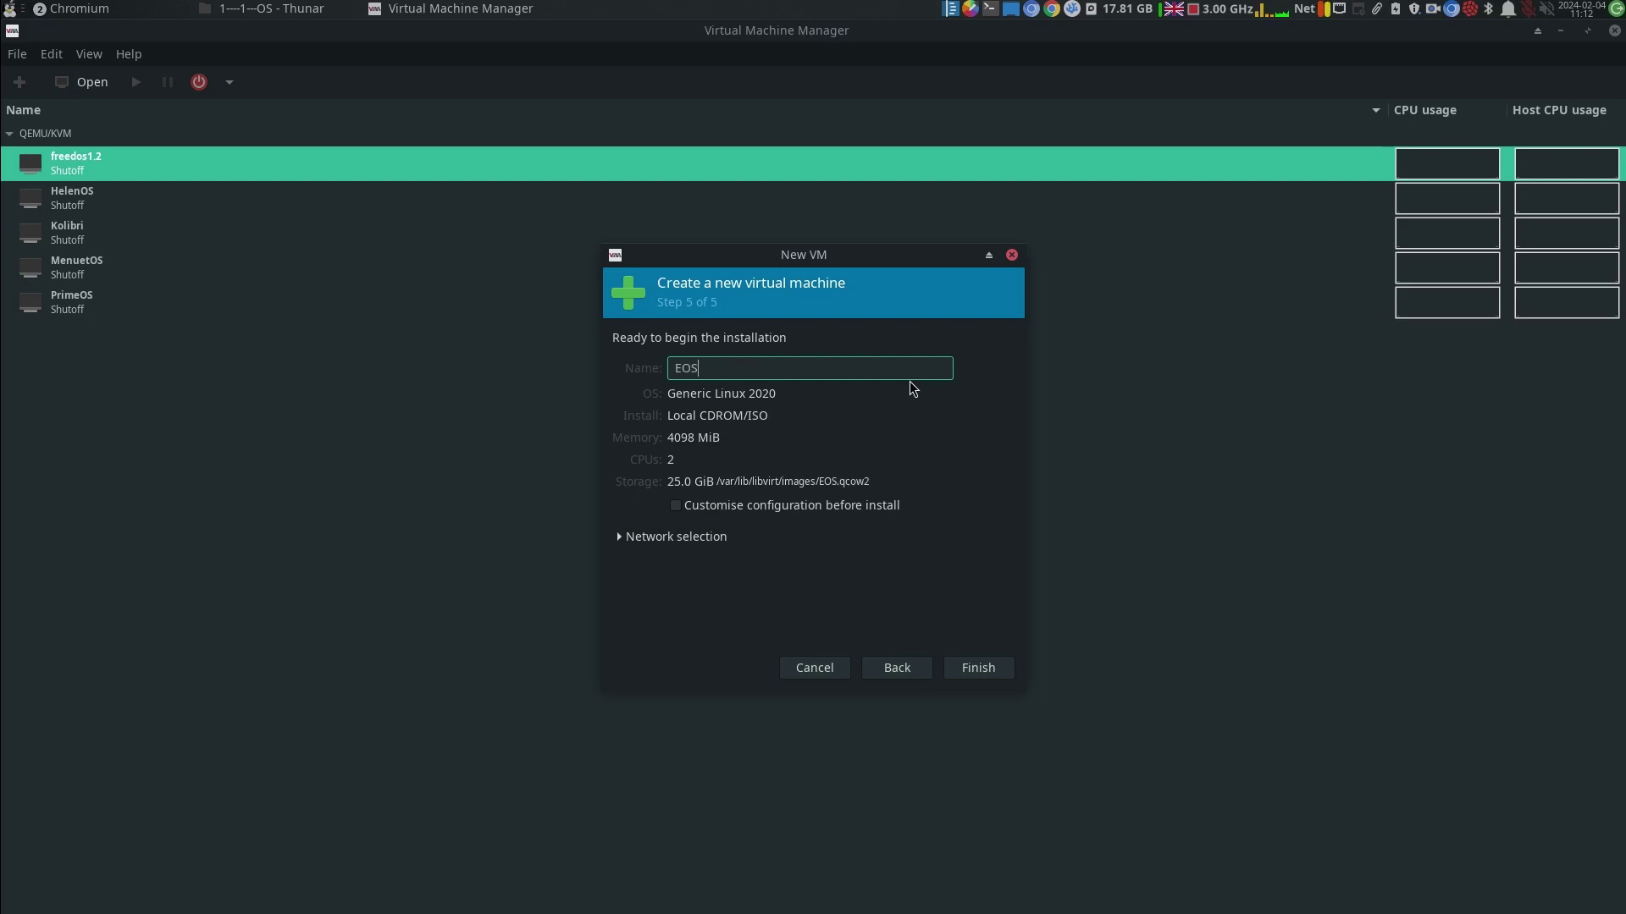
Finish creating the virtual machine without pre-install customisation, keeping the network on Virtual network 'default' : NAT
left_click(675, 507)
left_click(677, 506)
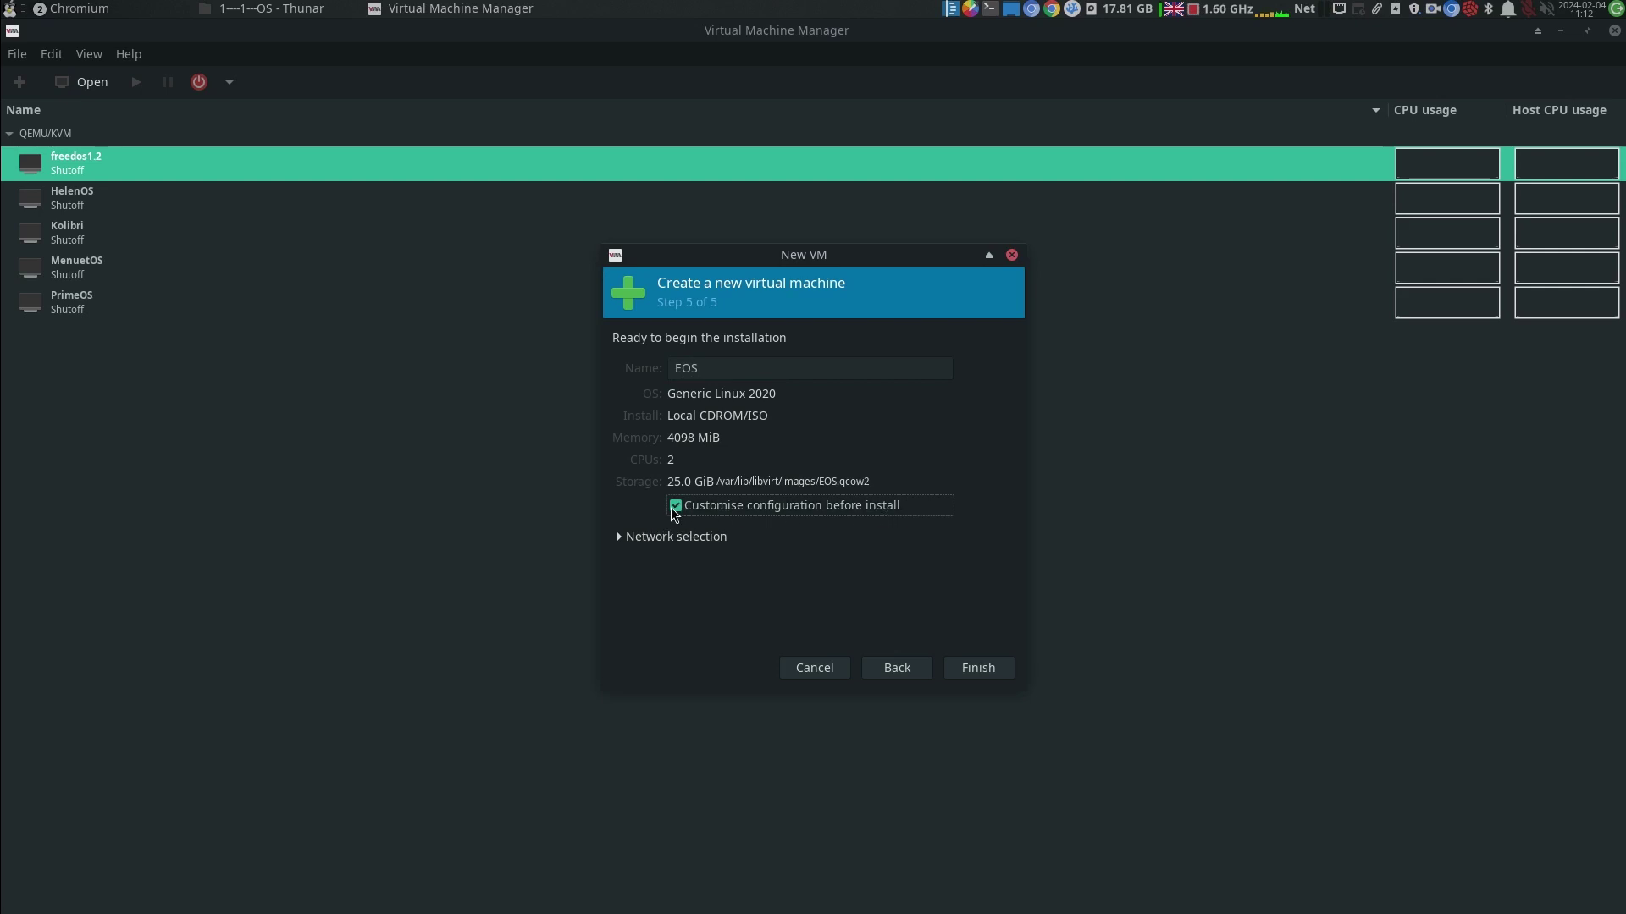
left_click(674, 507)
left_click(621, 543)
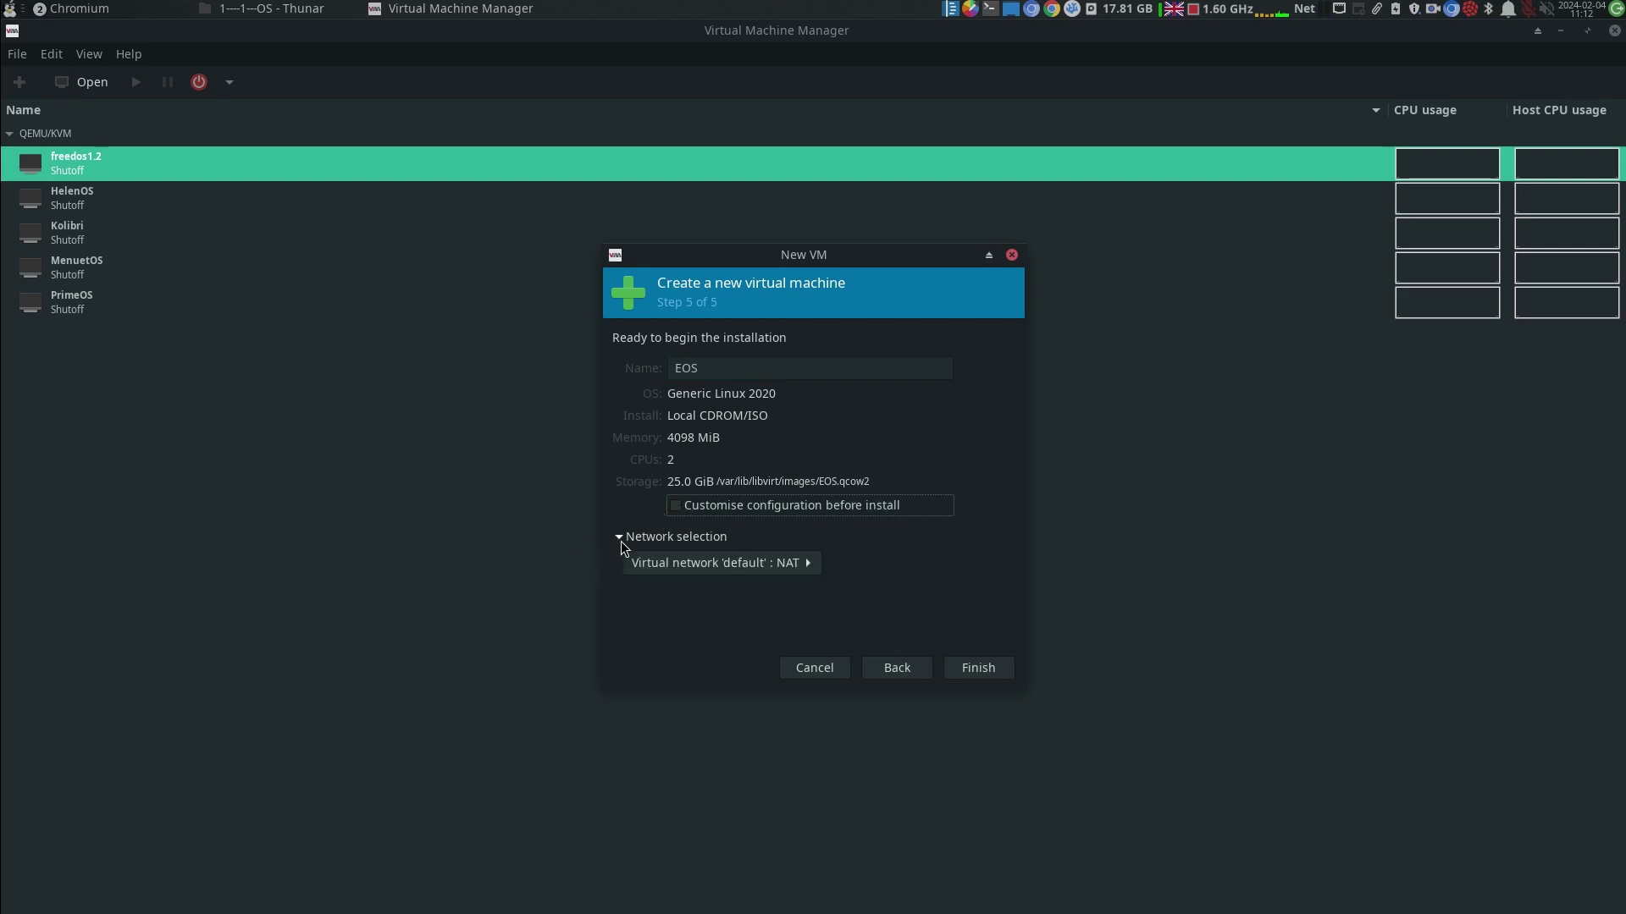
left_click(811, 564)
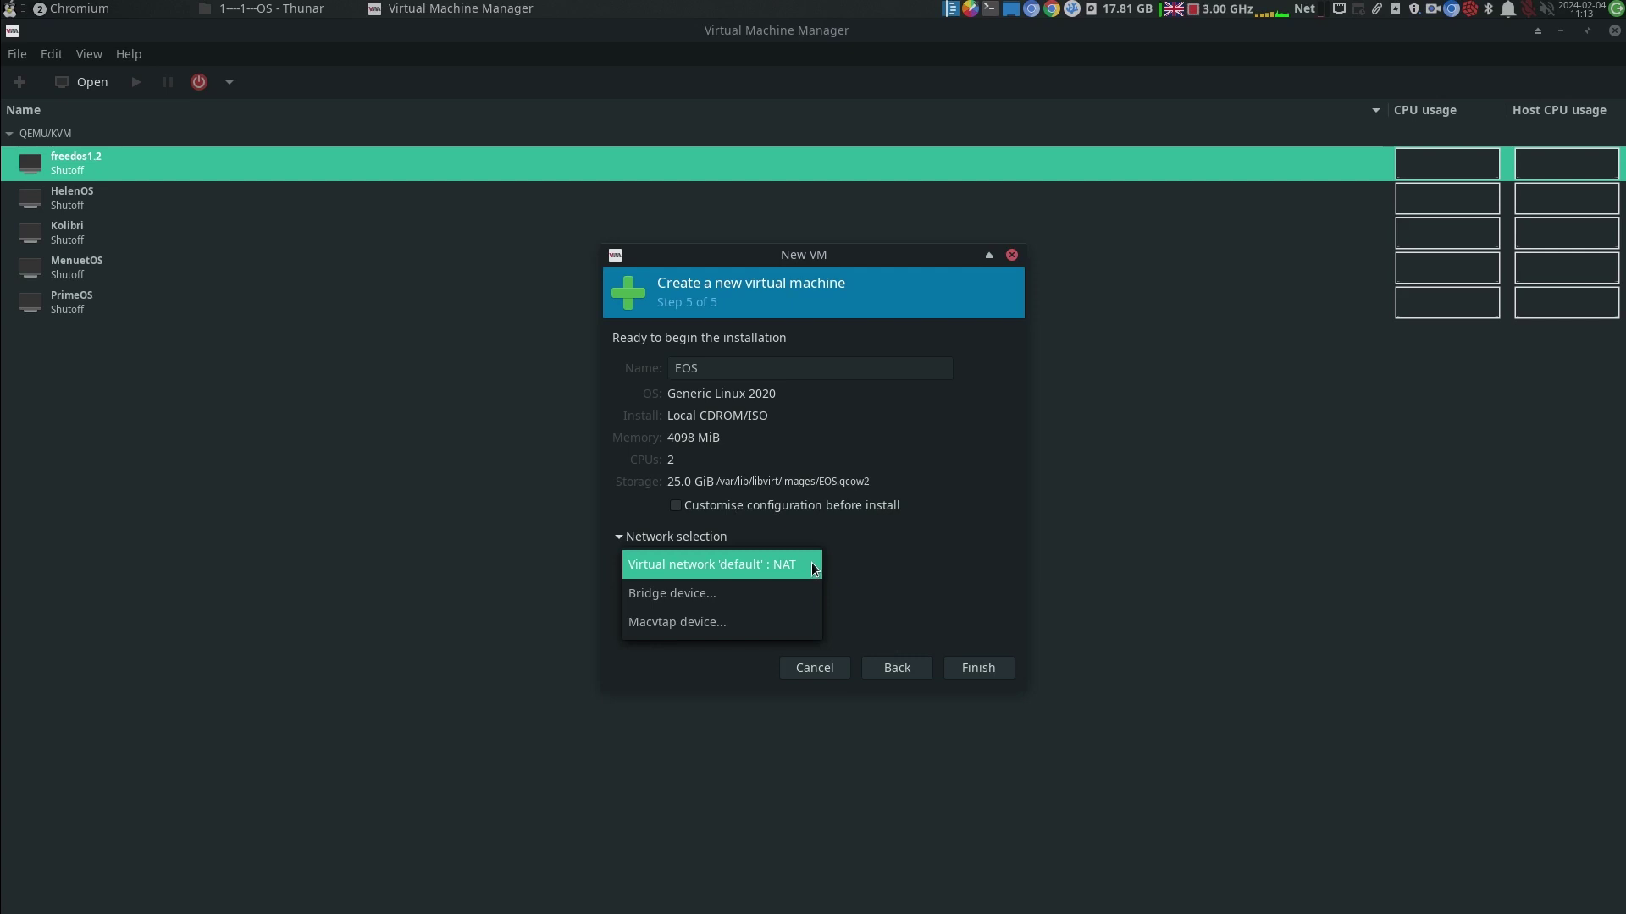
left_click(913, 552)
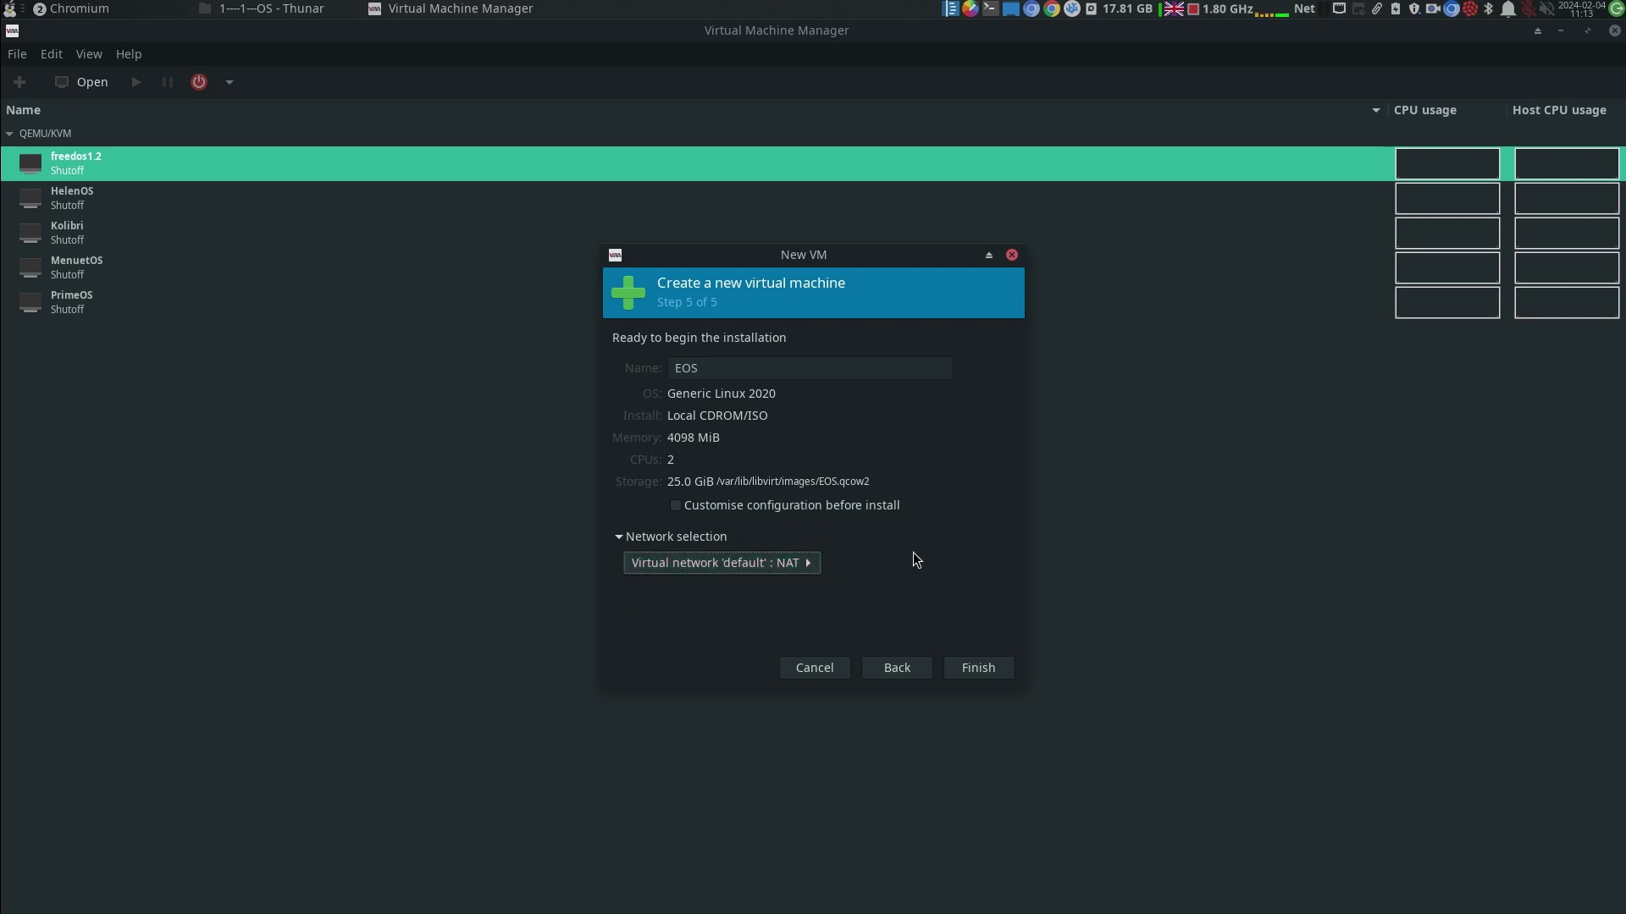
left_click(978, 669)
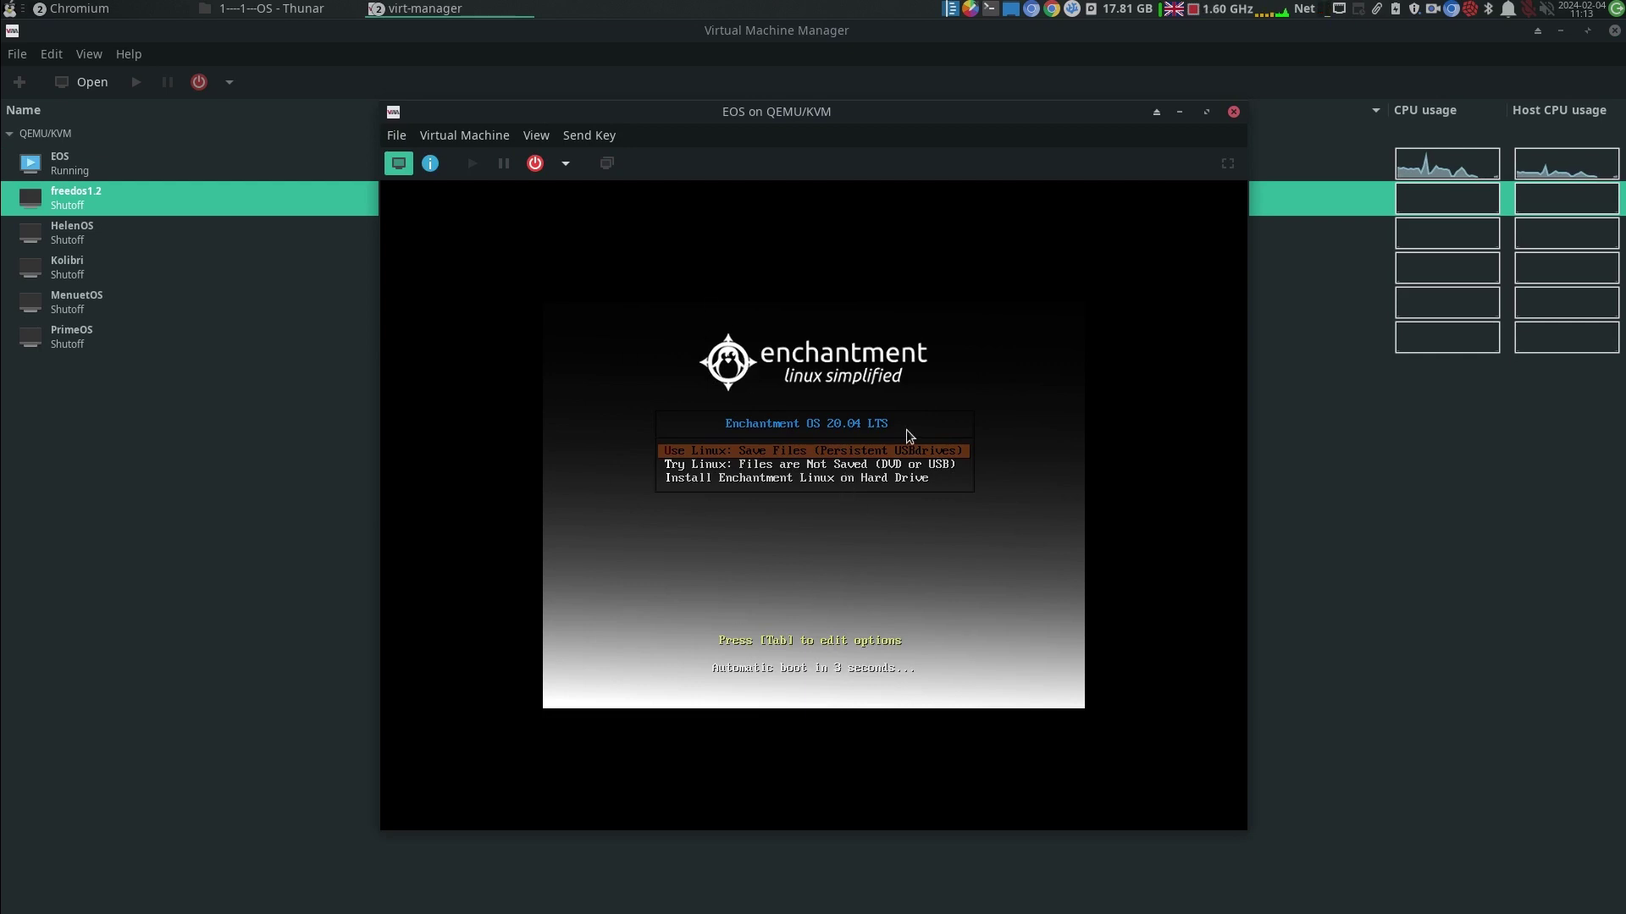
Show the EOS virtual machine full screen and boot its "Try Linux: Files are Not Saved (DVD or USB)" entry
key("Down")
key("Down")
key("Up")
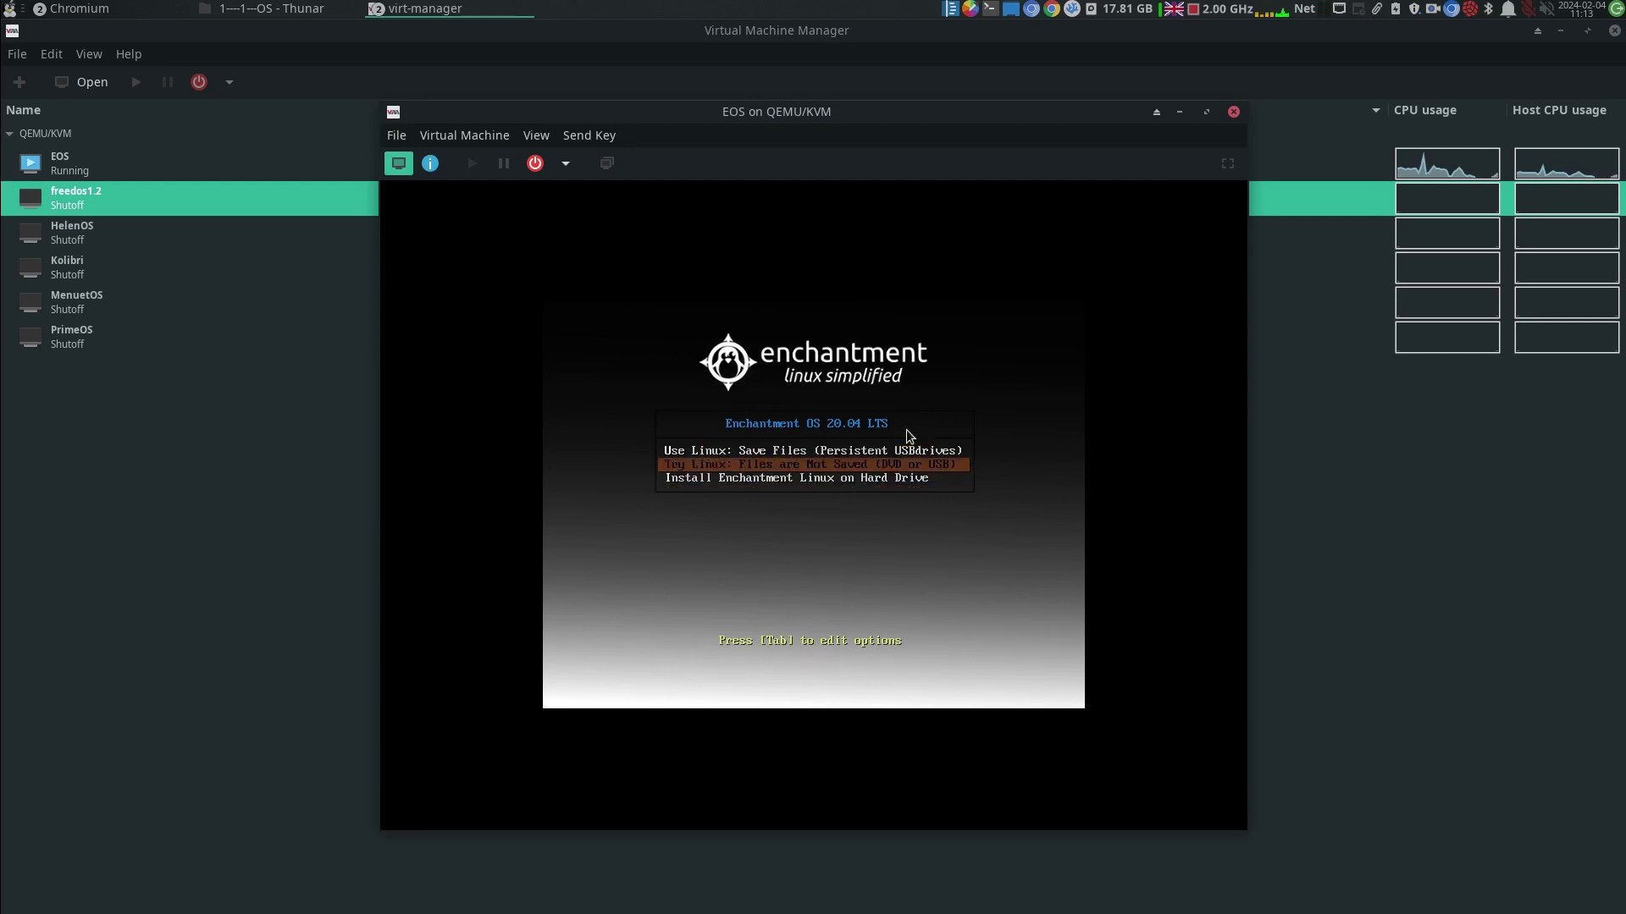
left_click(1206, 112)
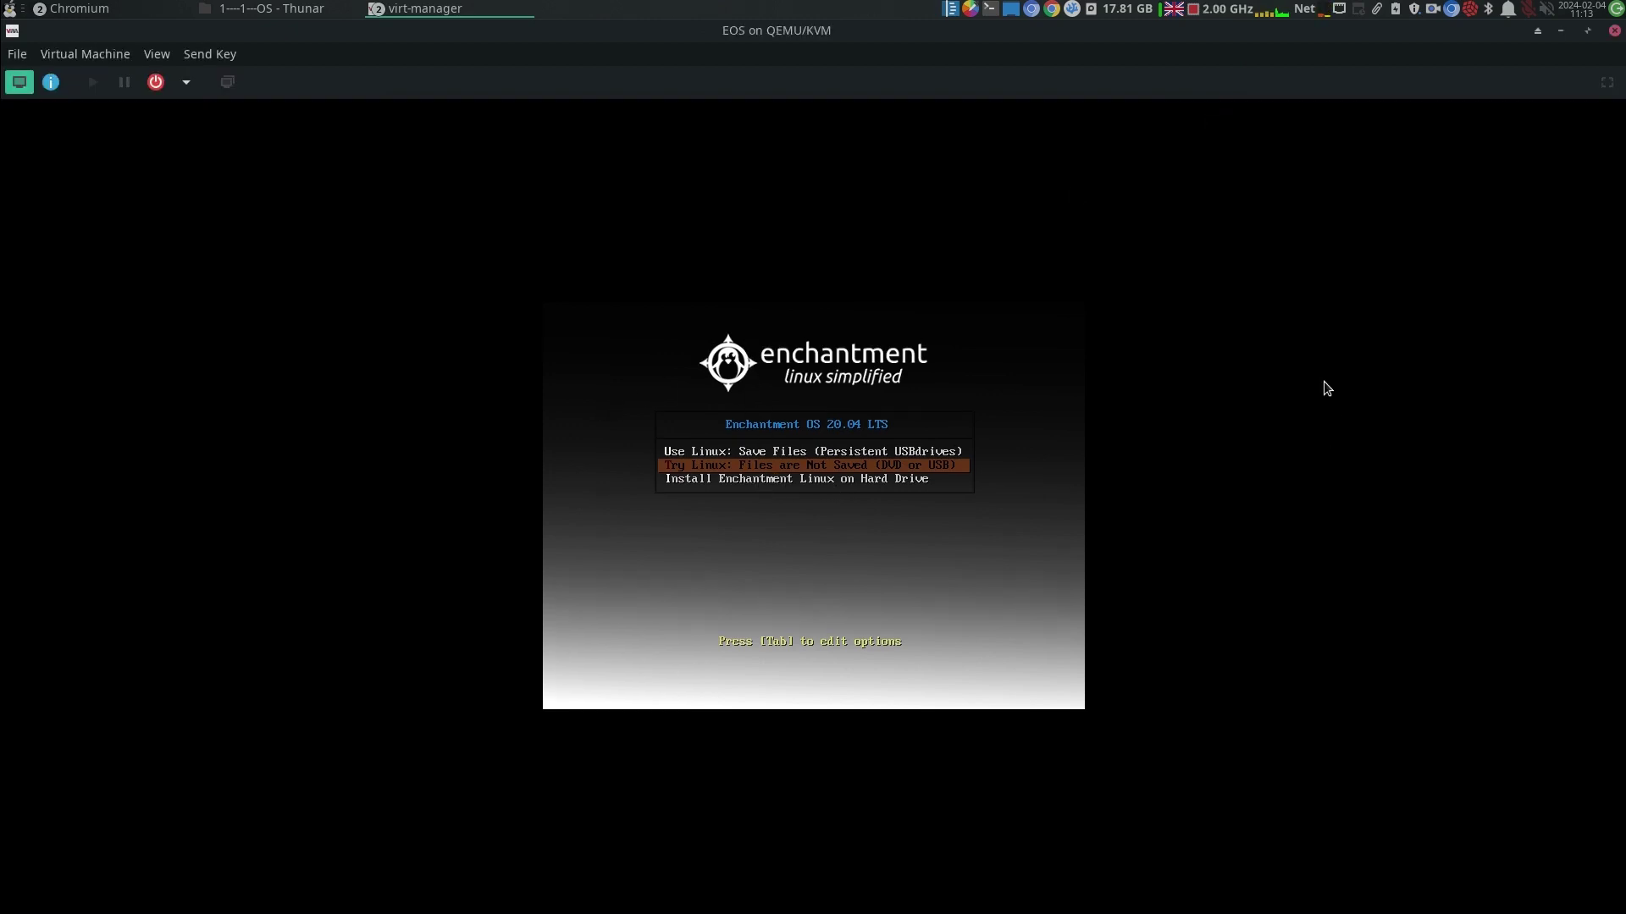
key("Down")
key("Up")
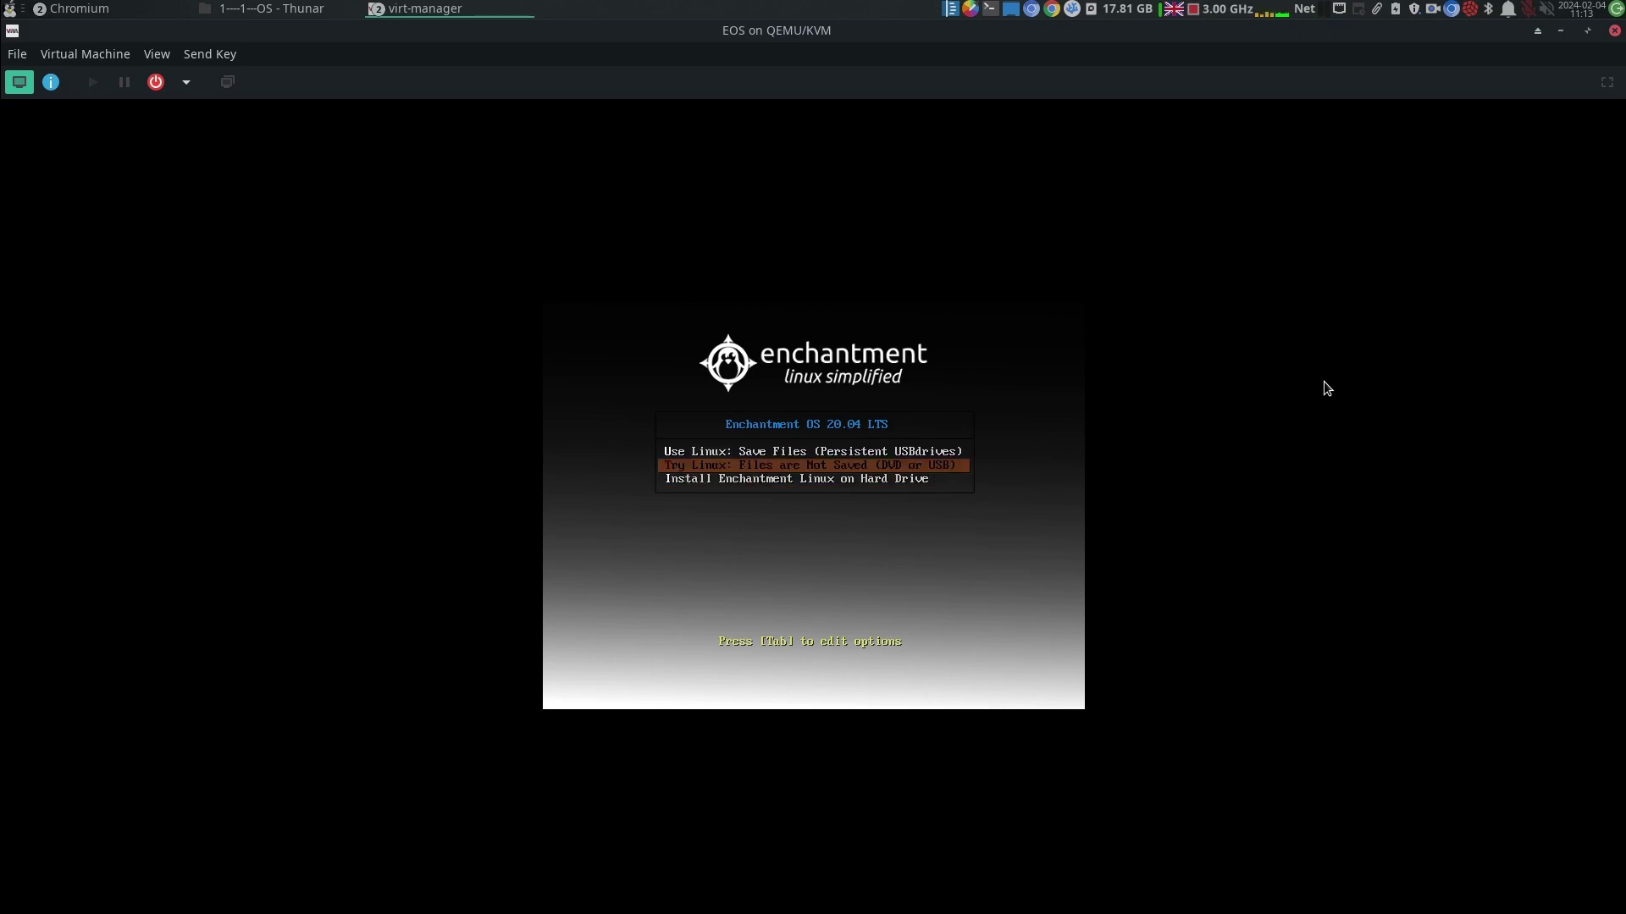
left_click(1607, 83)
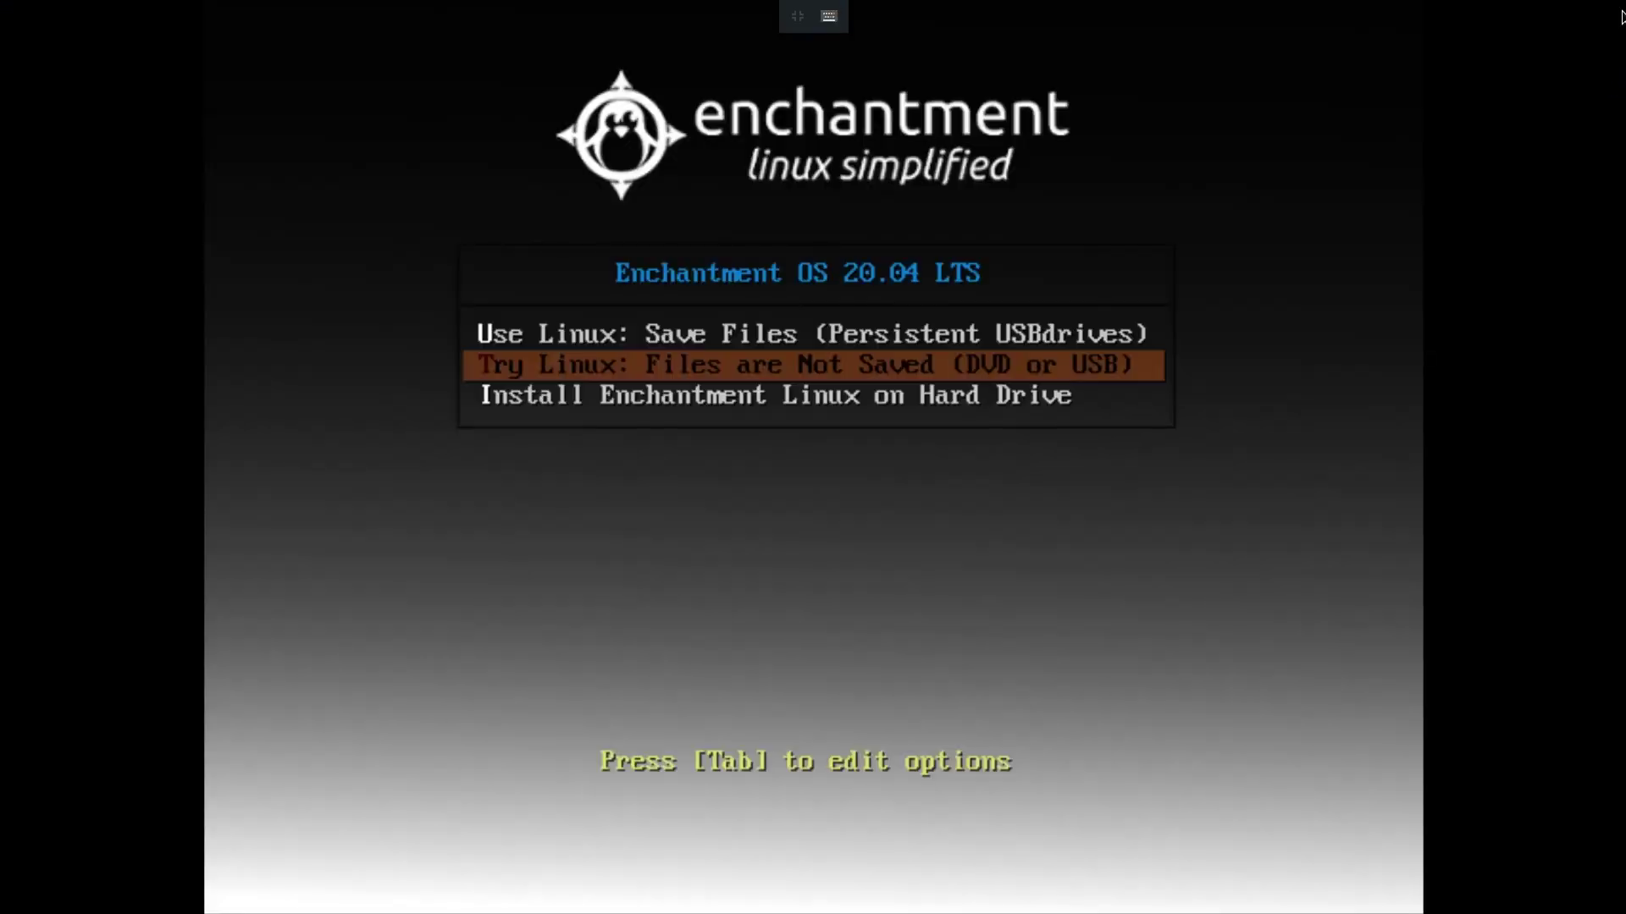
key("Up")
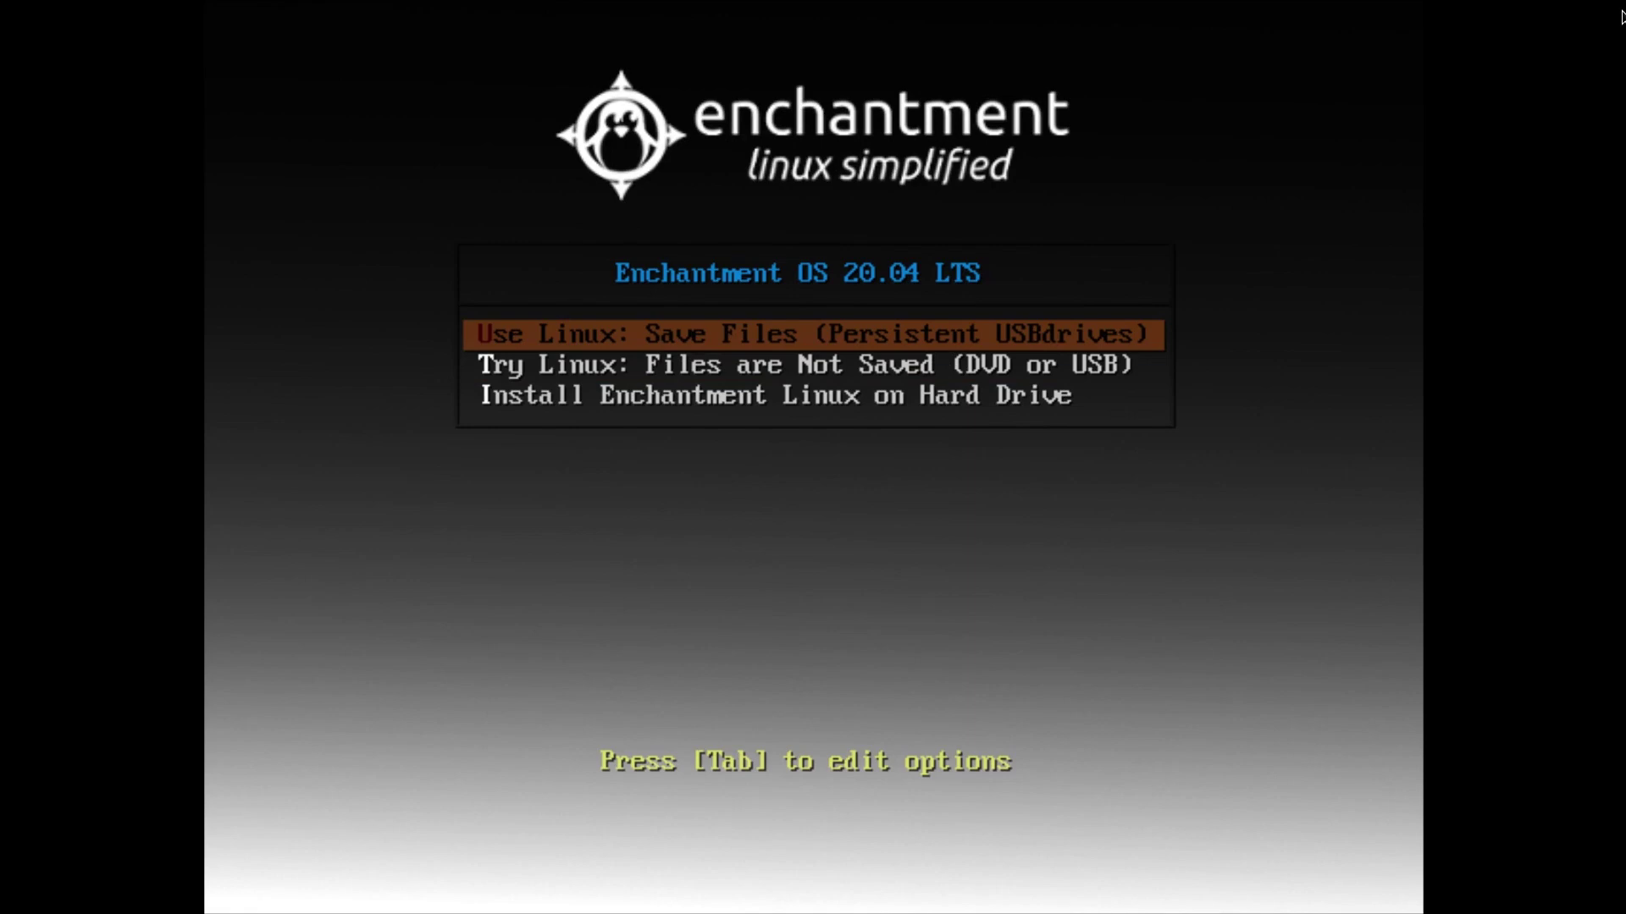
key("Down")
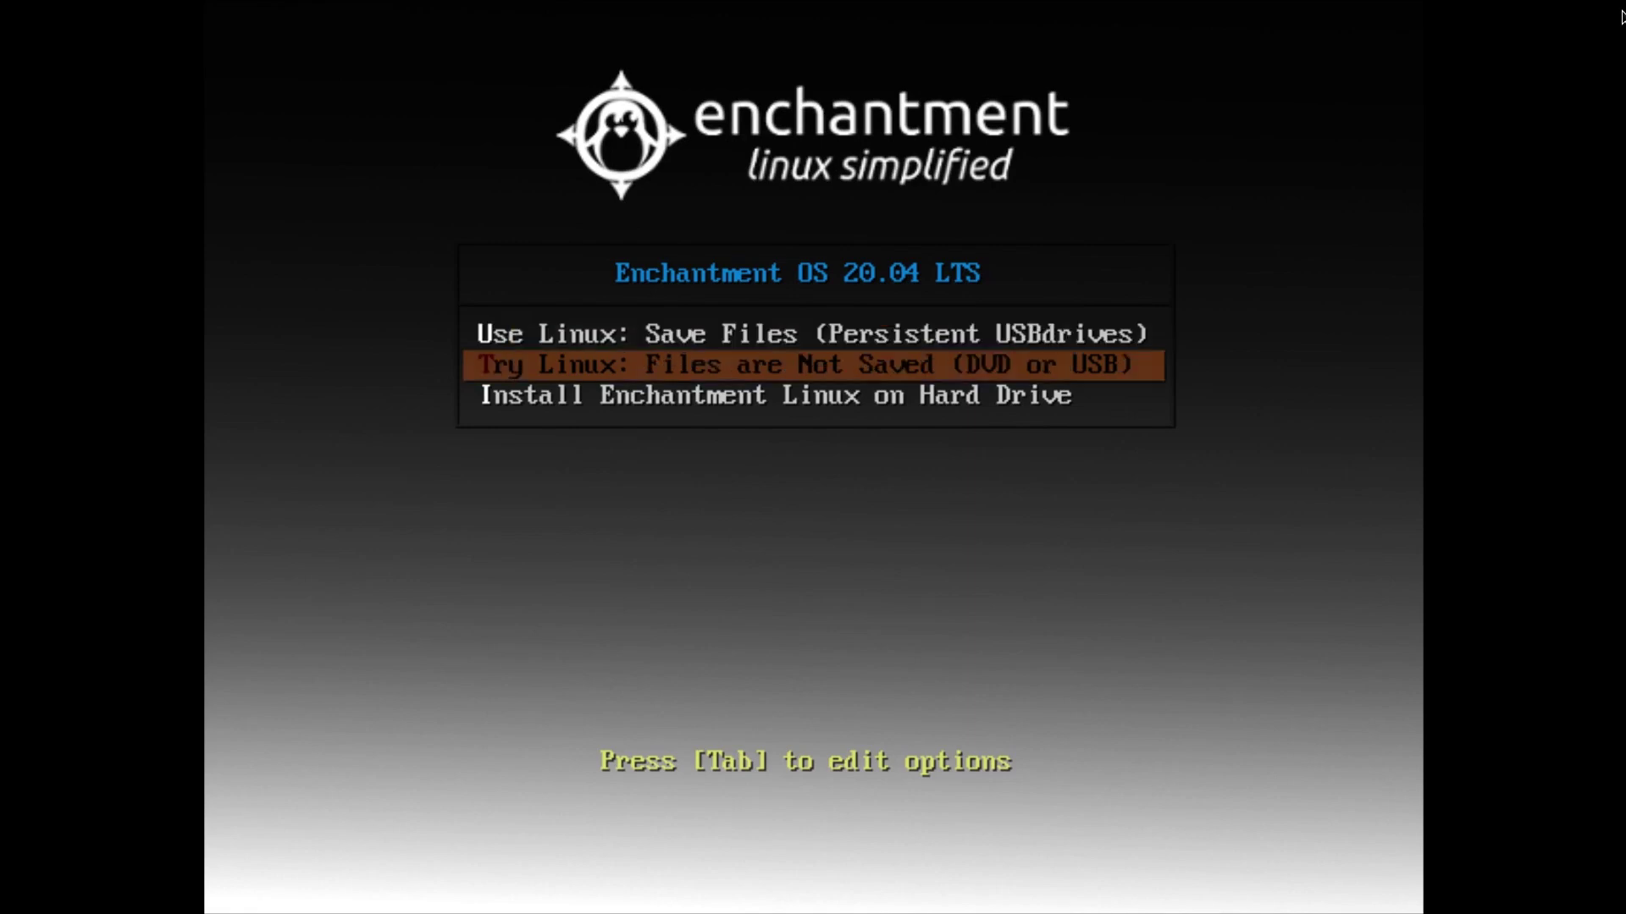
key("Return")
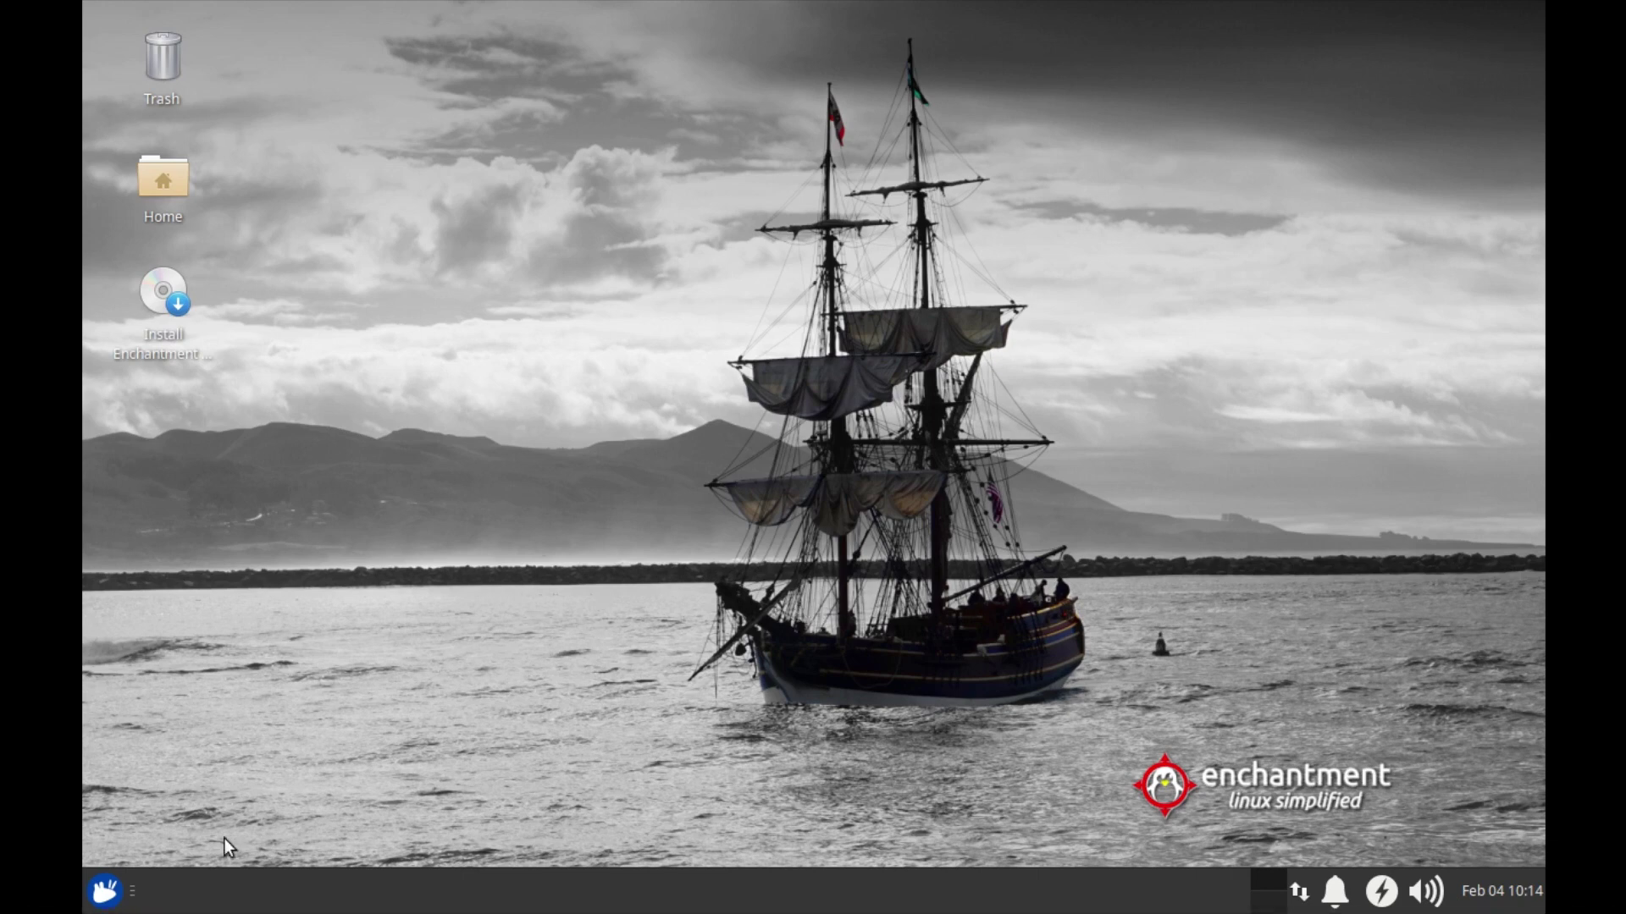
Set the live desktop's display resolution to 1920x1080, keep the new configuration and close the Display settings
left_click(105, 892)
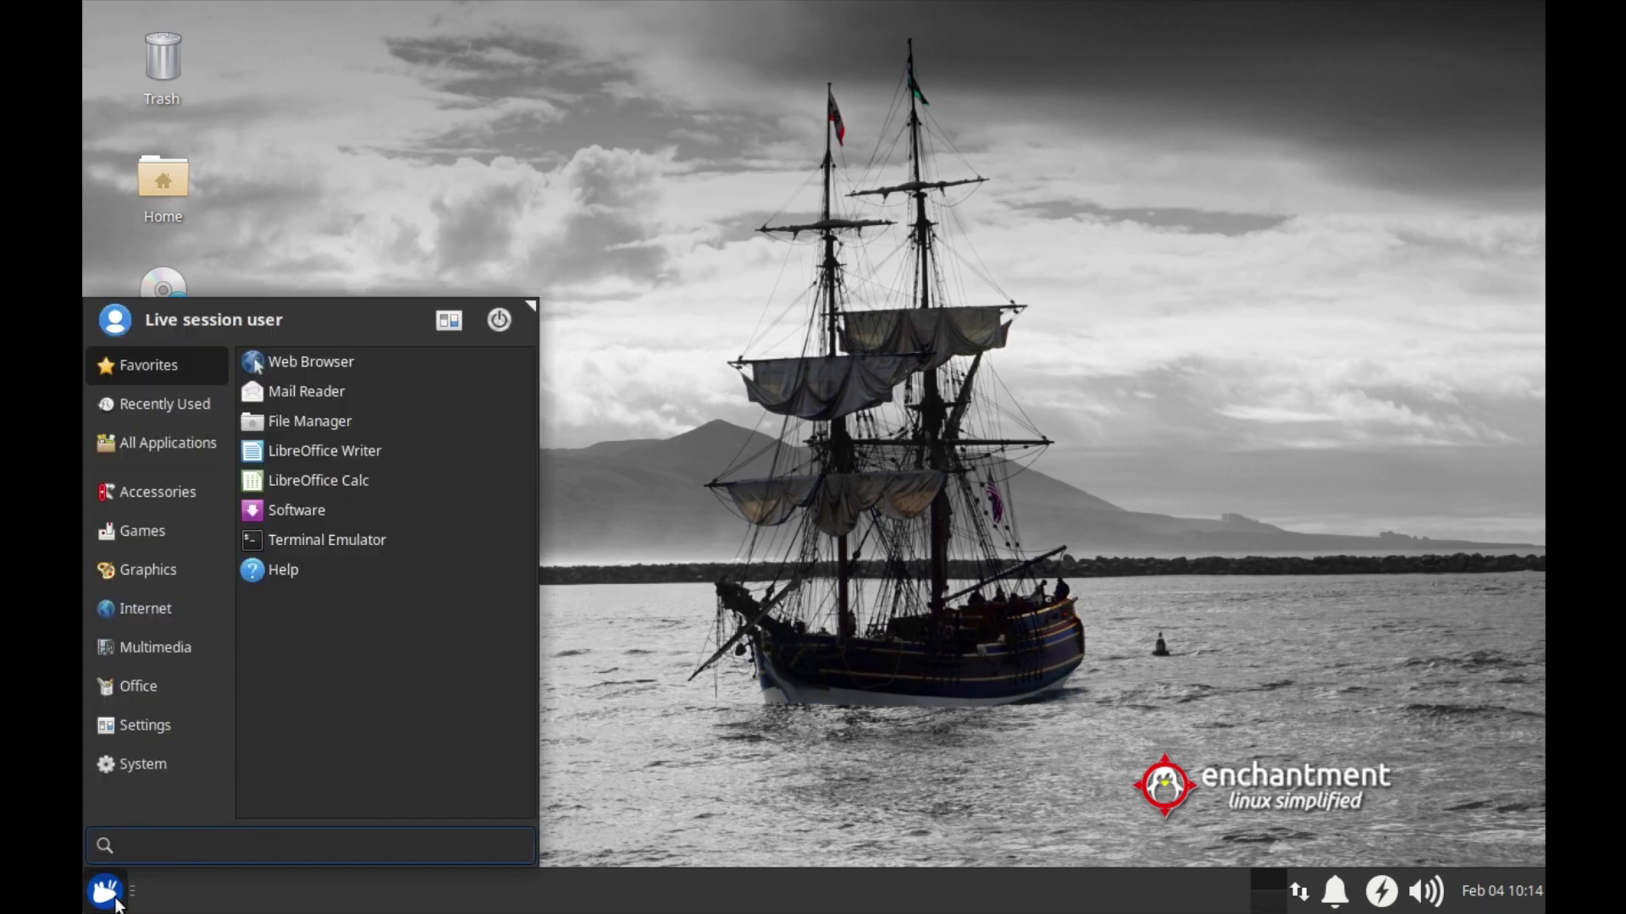
left_click(115, 764)
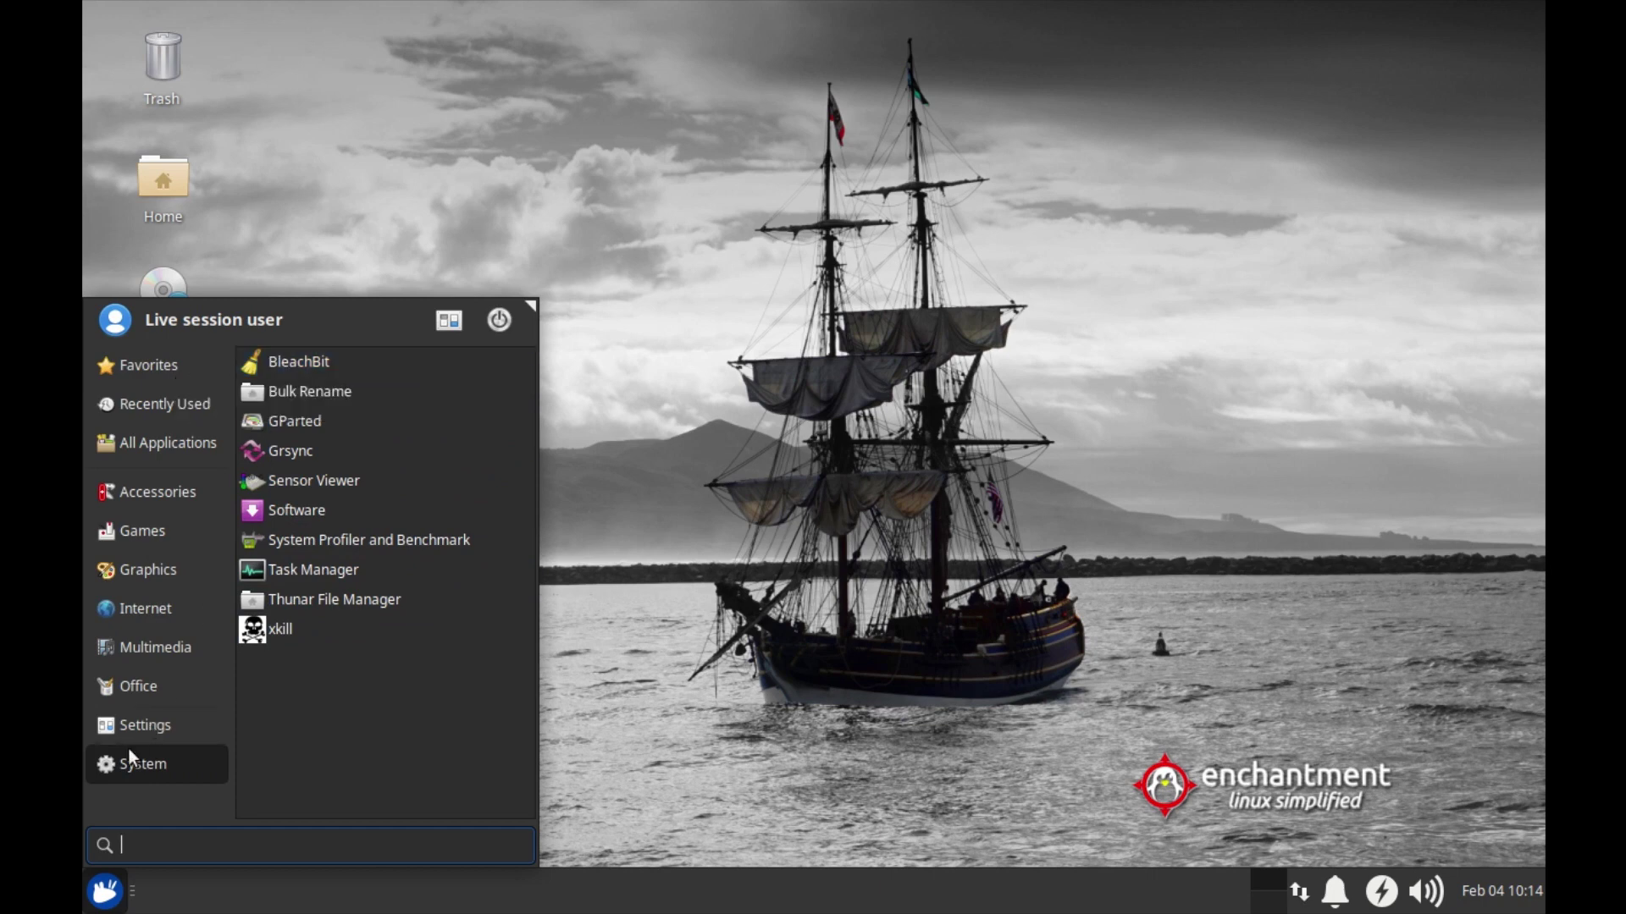
left_click(134, 724)
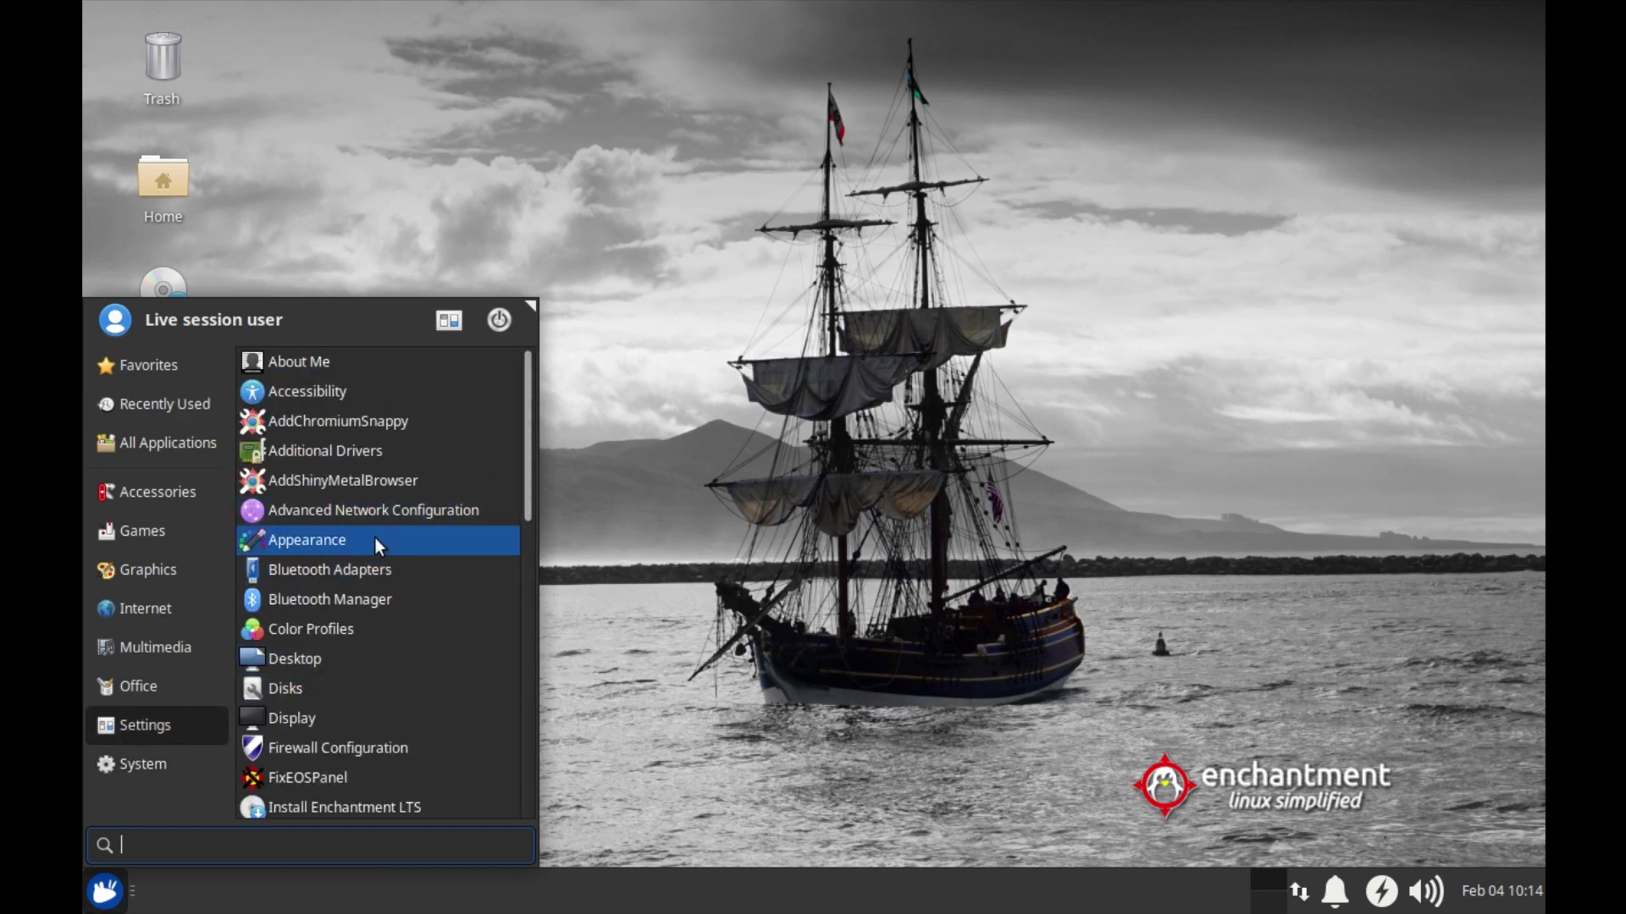
left_click(315, 720)
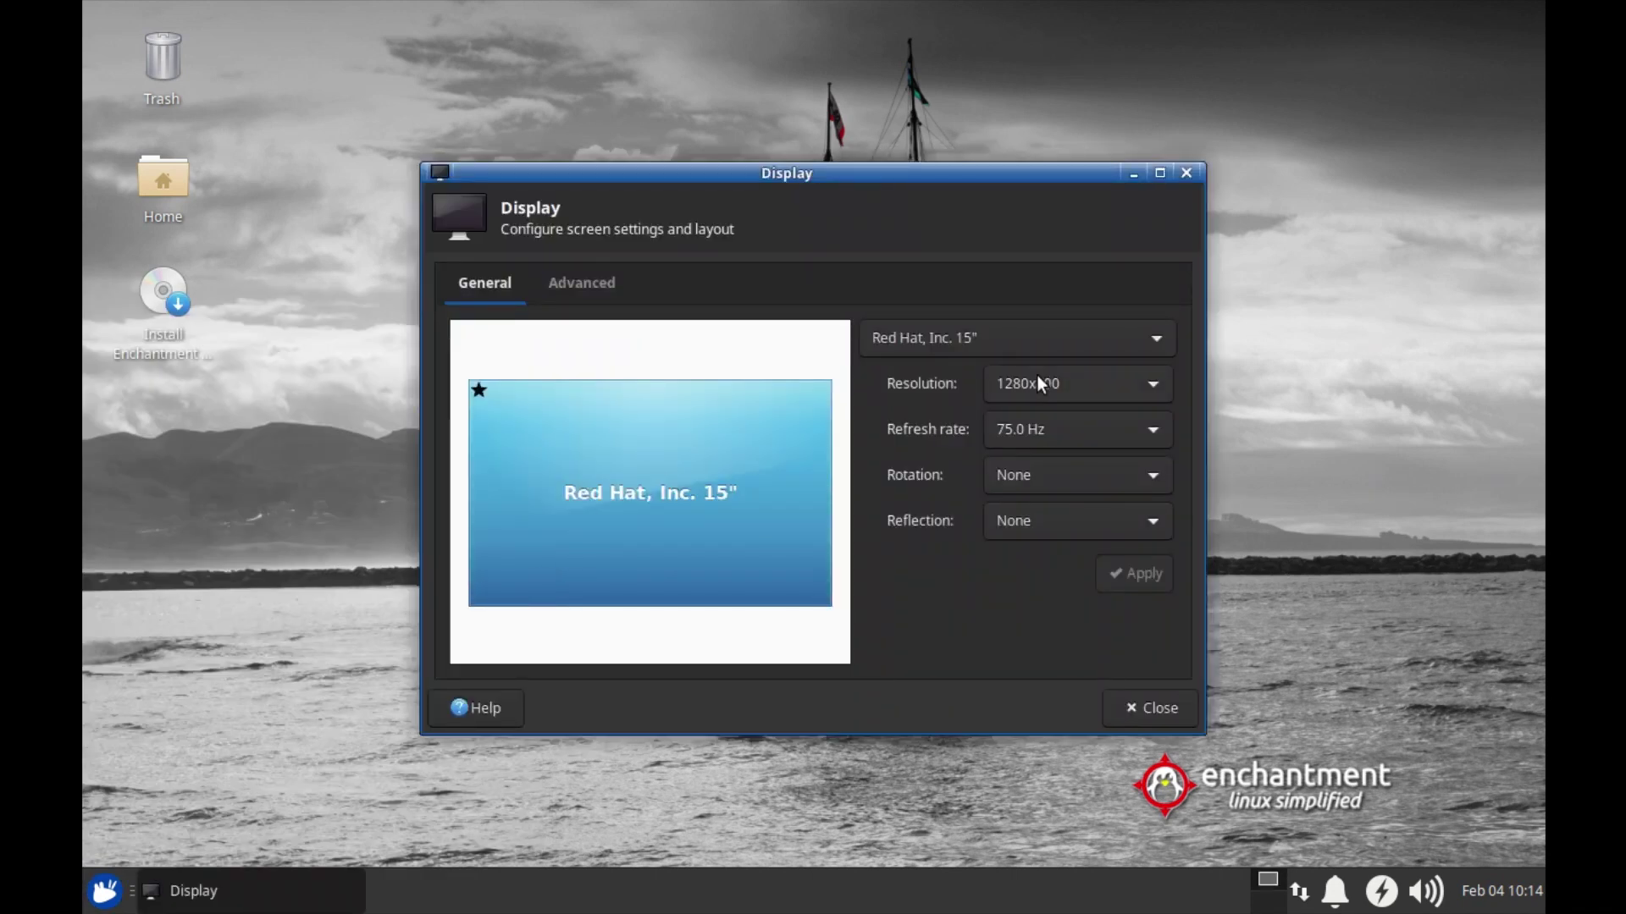
left_click(1038, 382)
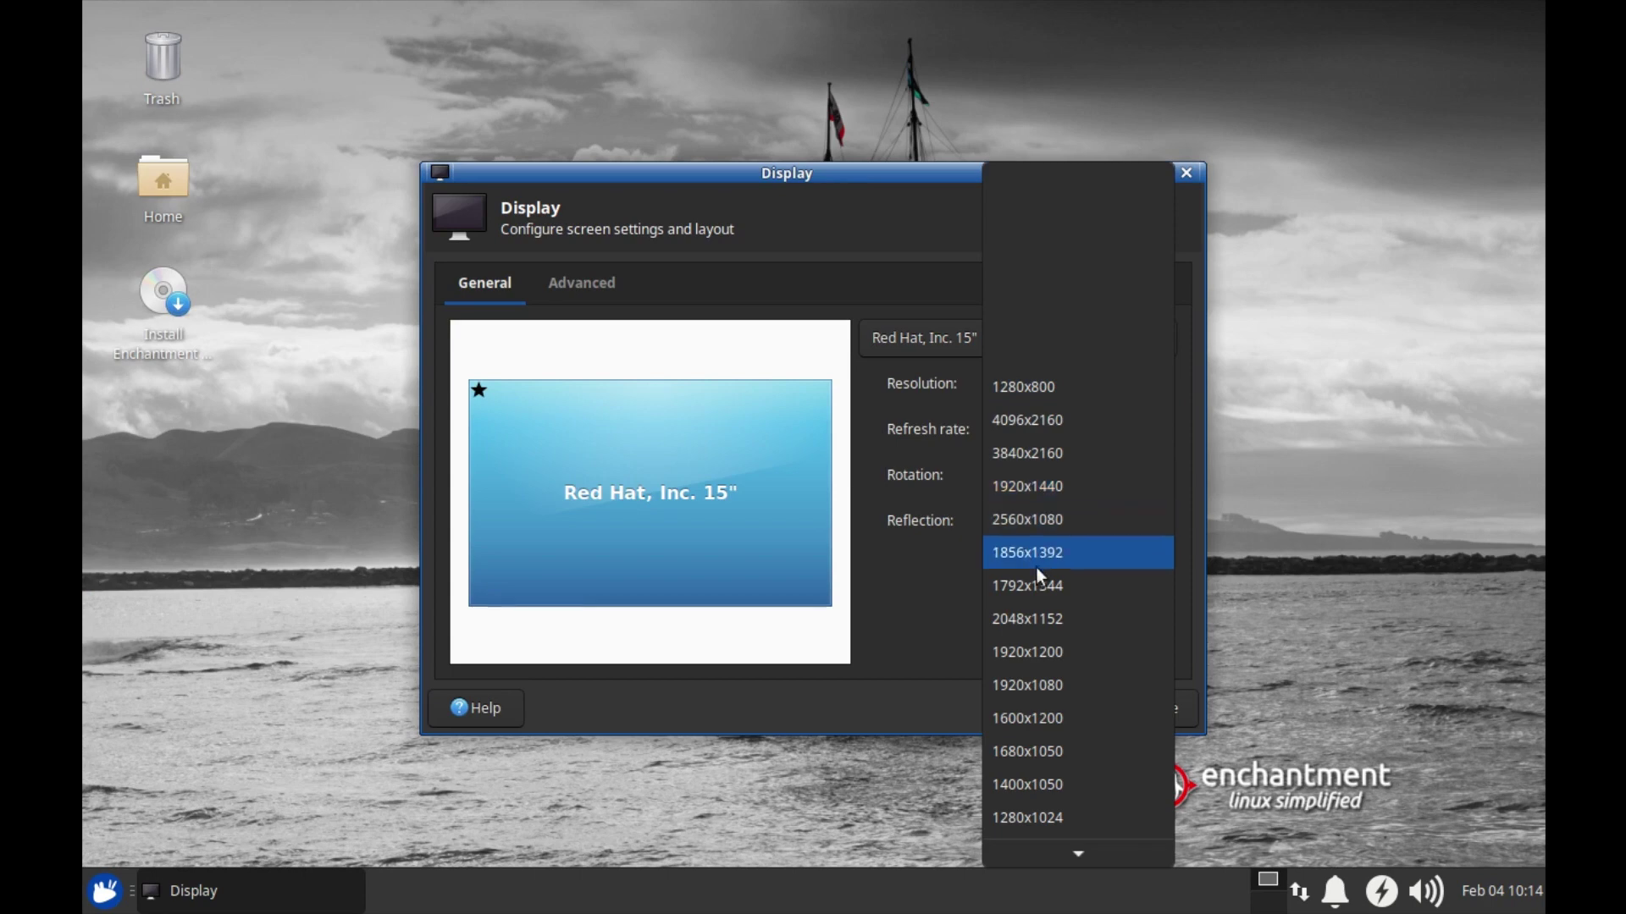
mouse_move(1033, 851)
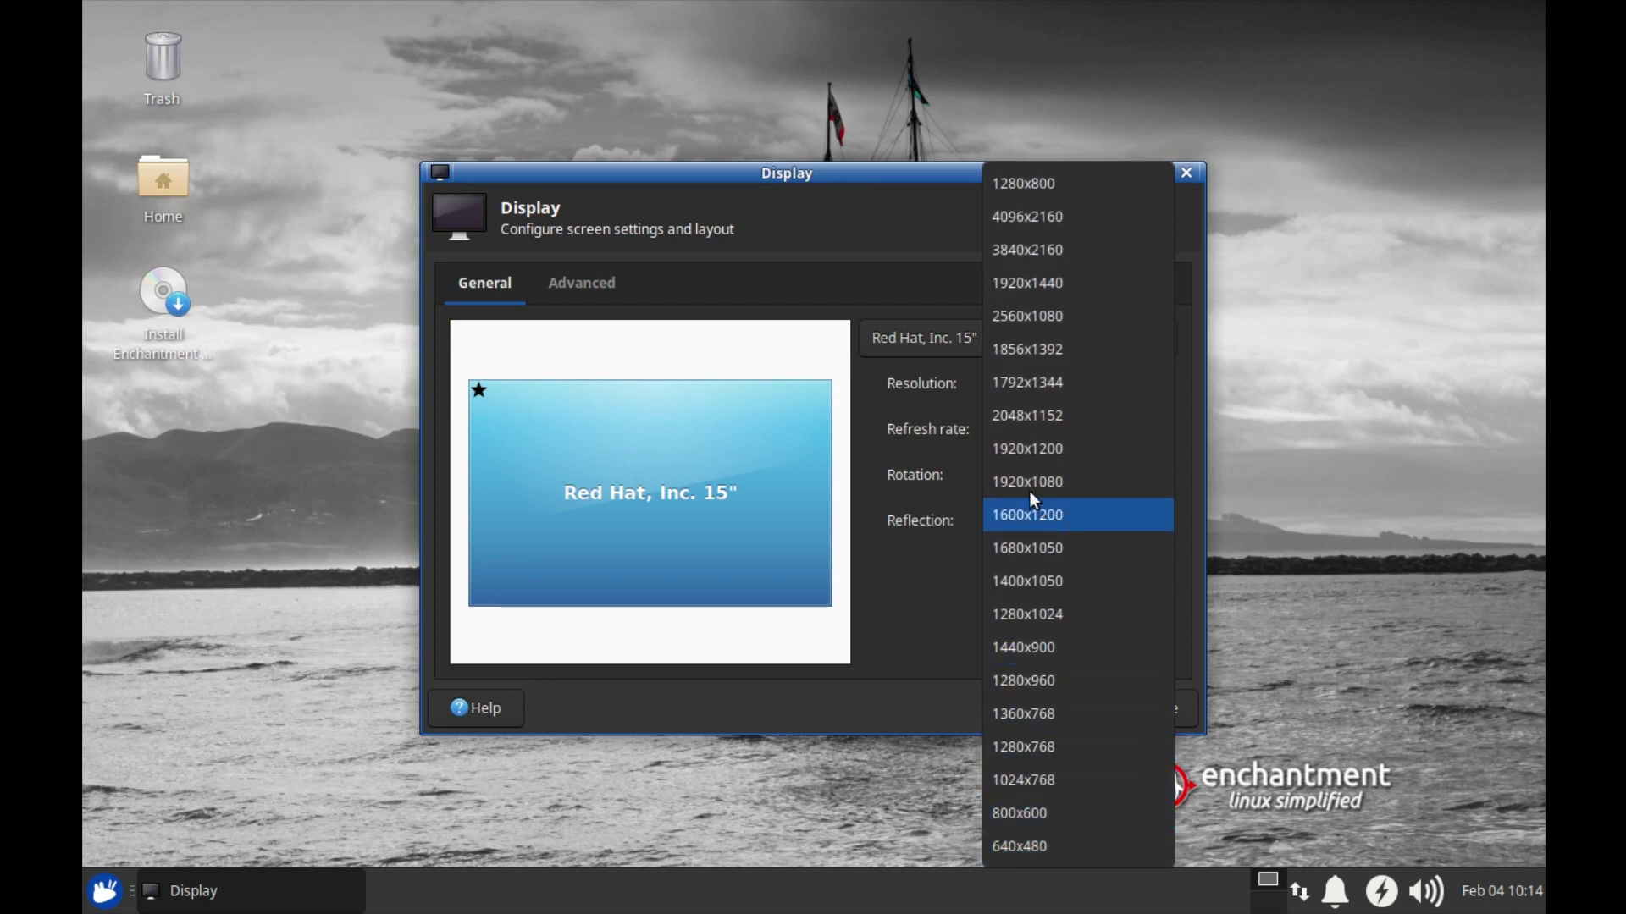
left_click(1066, 481)
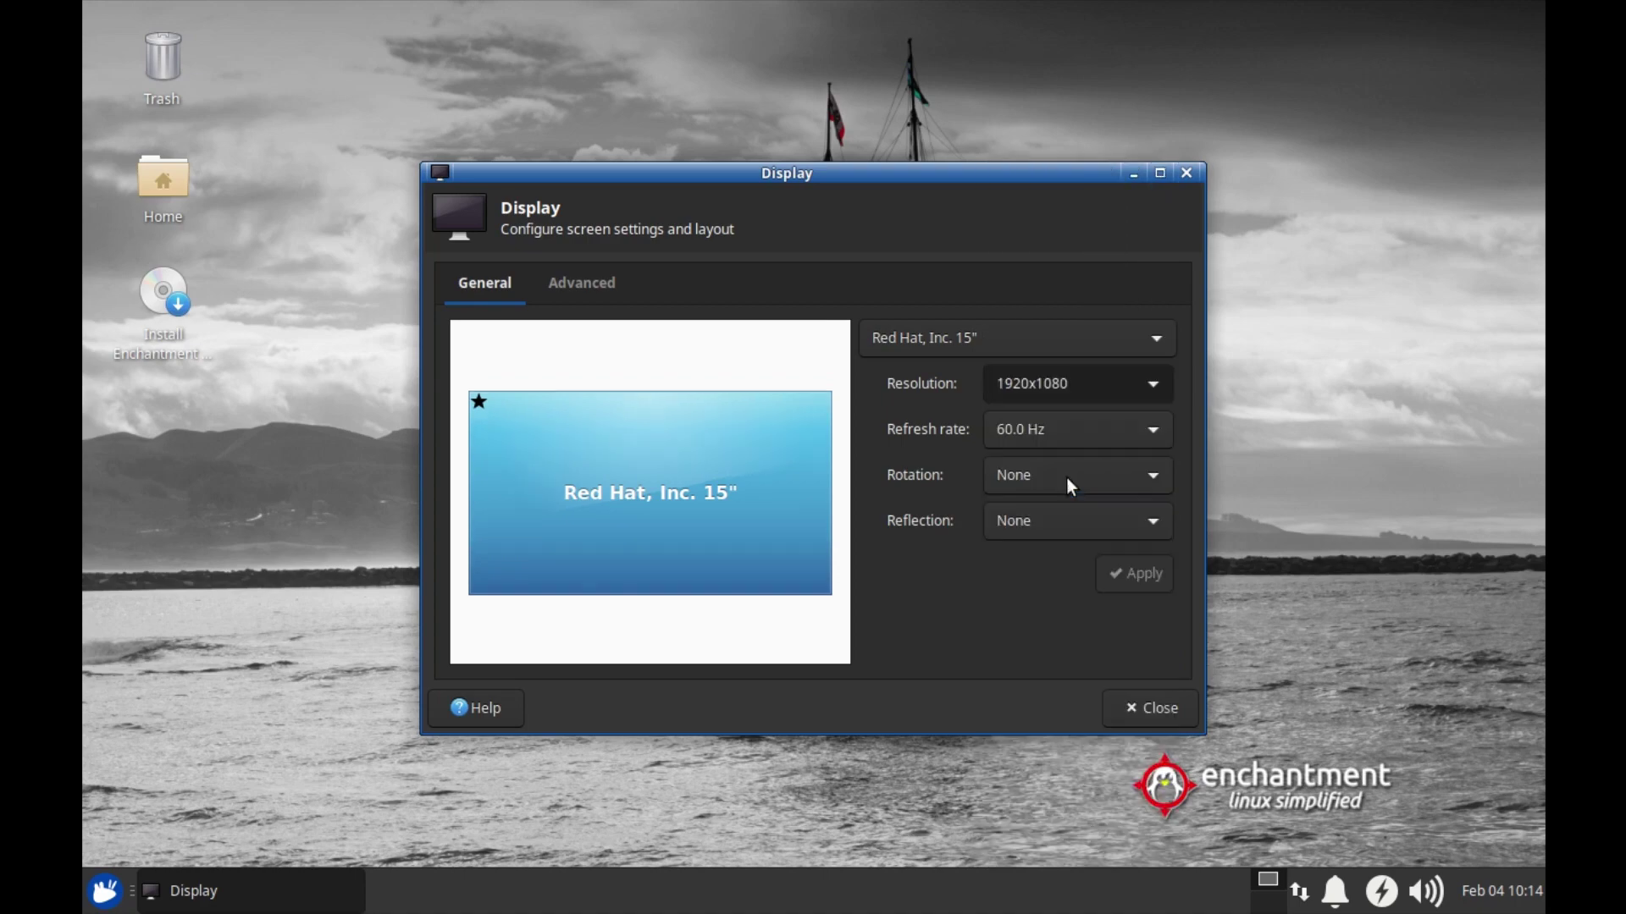
left_click(1130, 573)
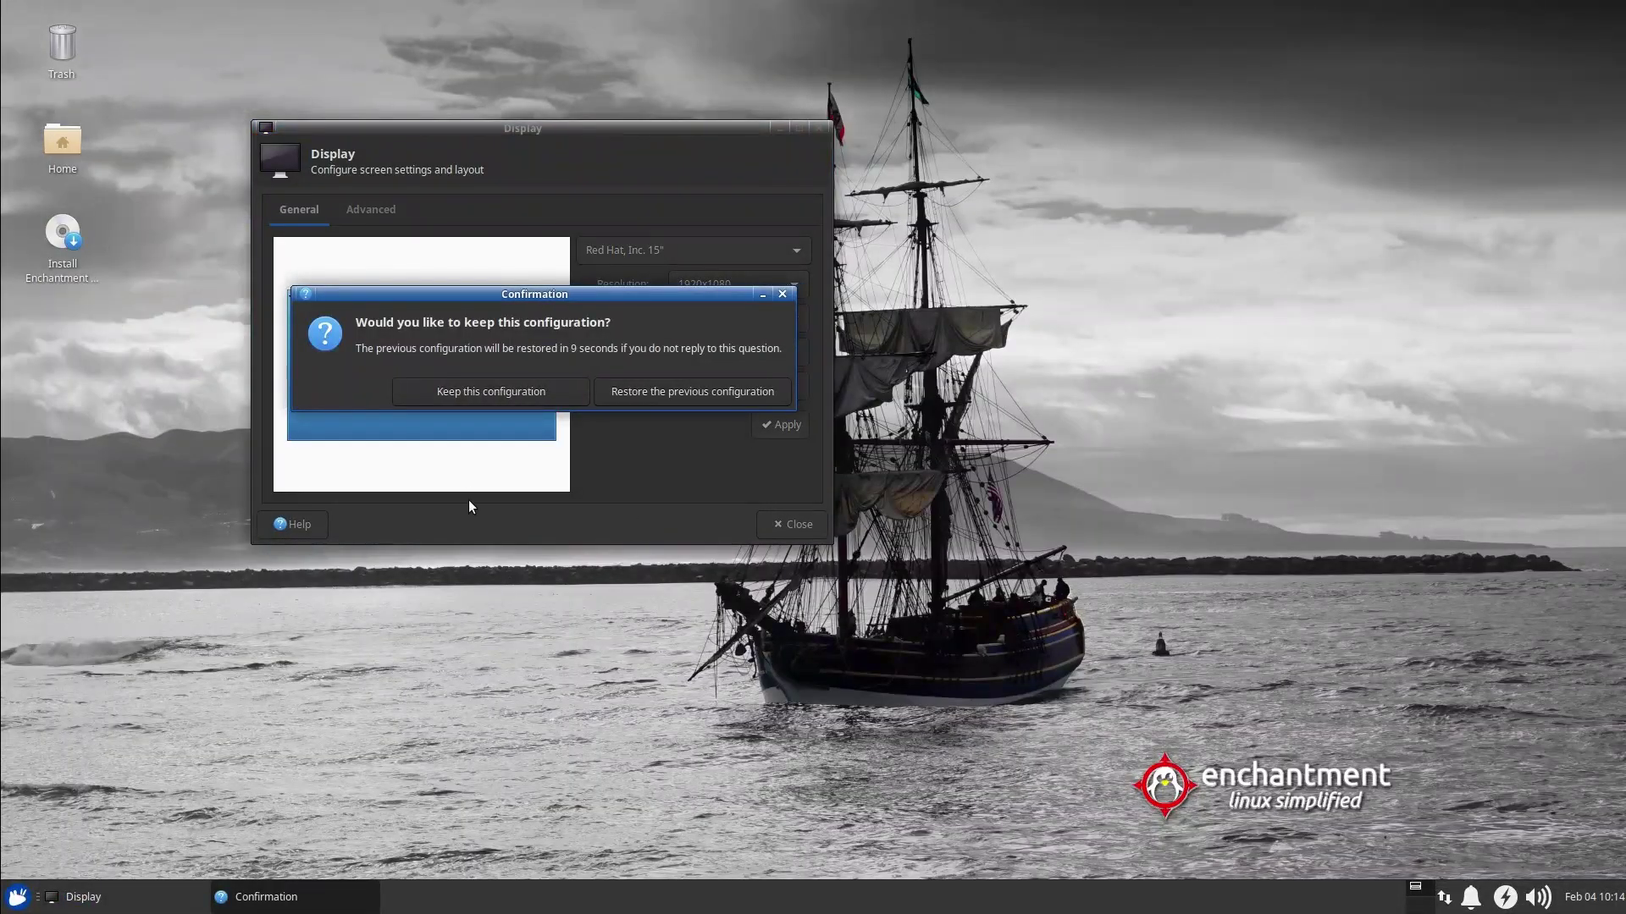
left_click(473, 390)
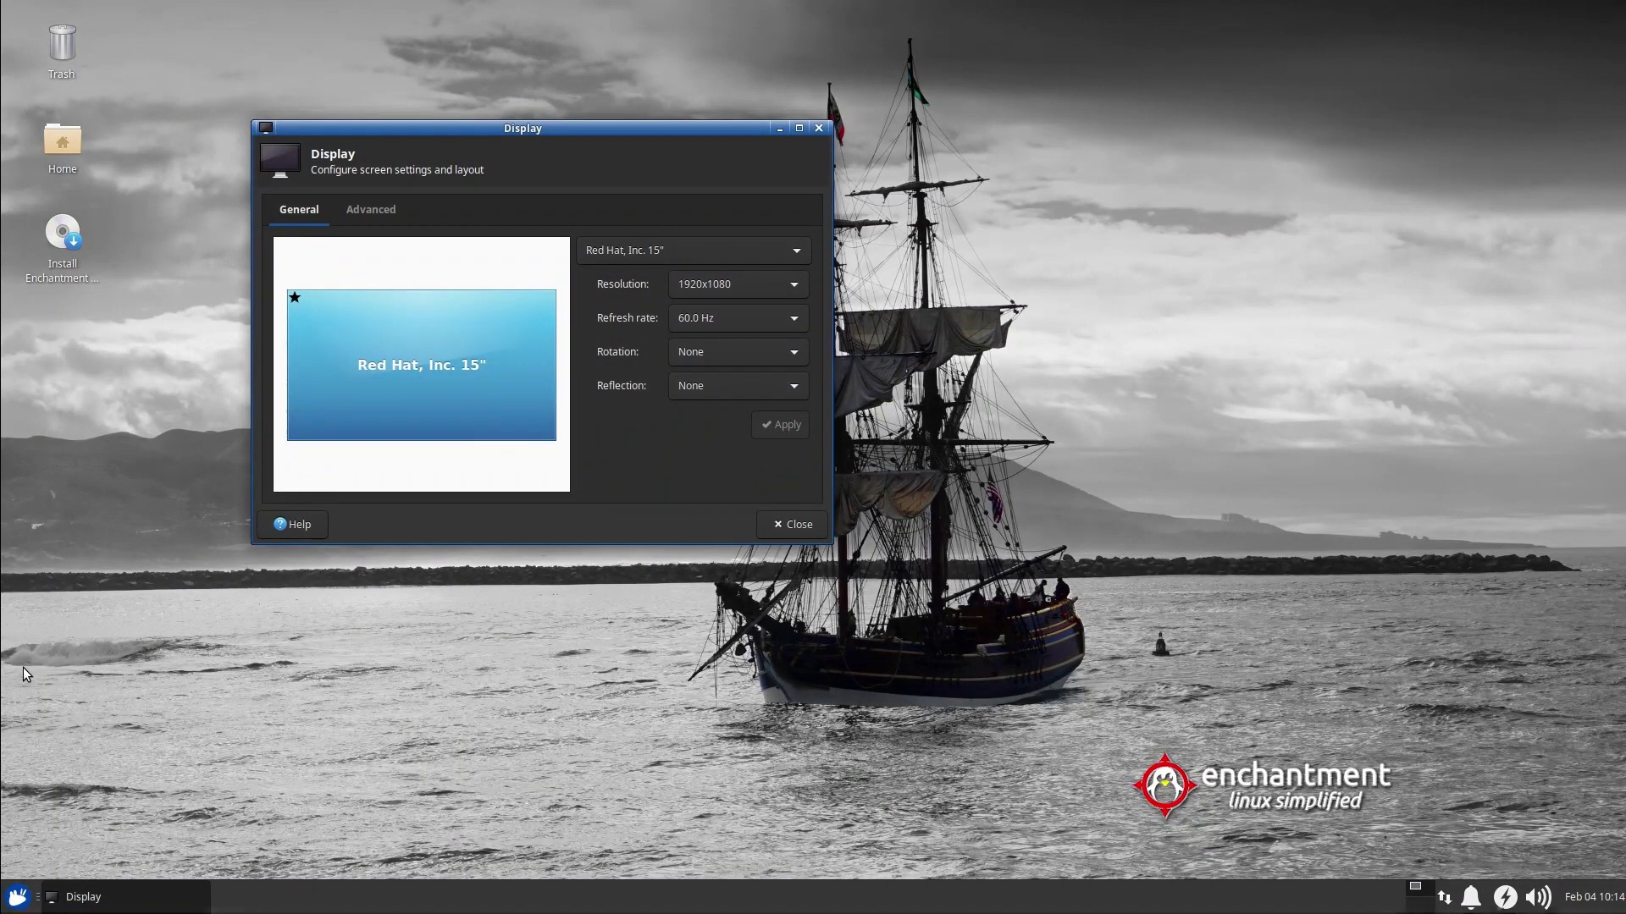
left_click(797, 524)
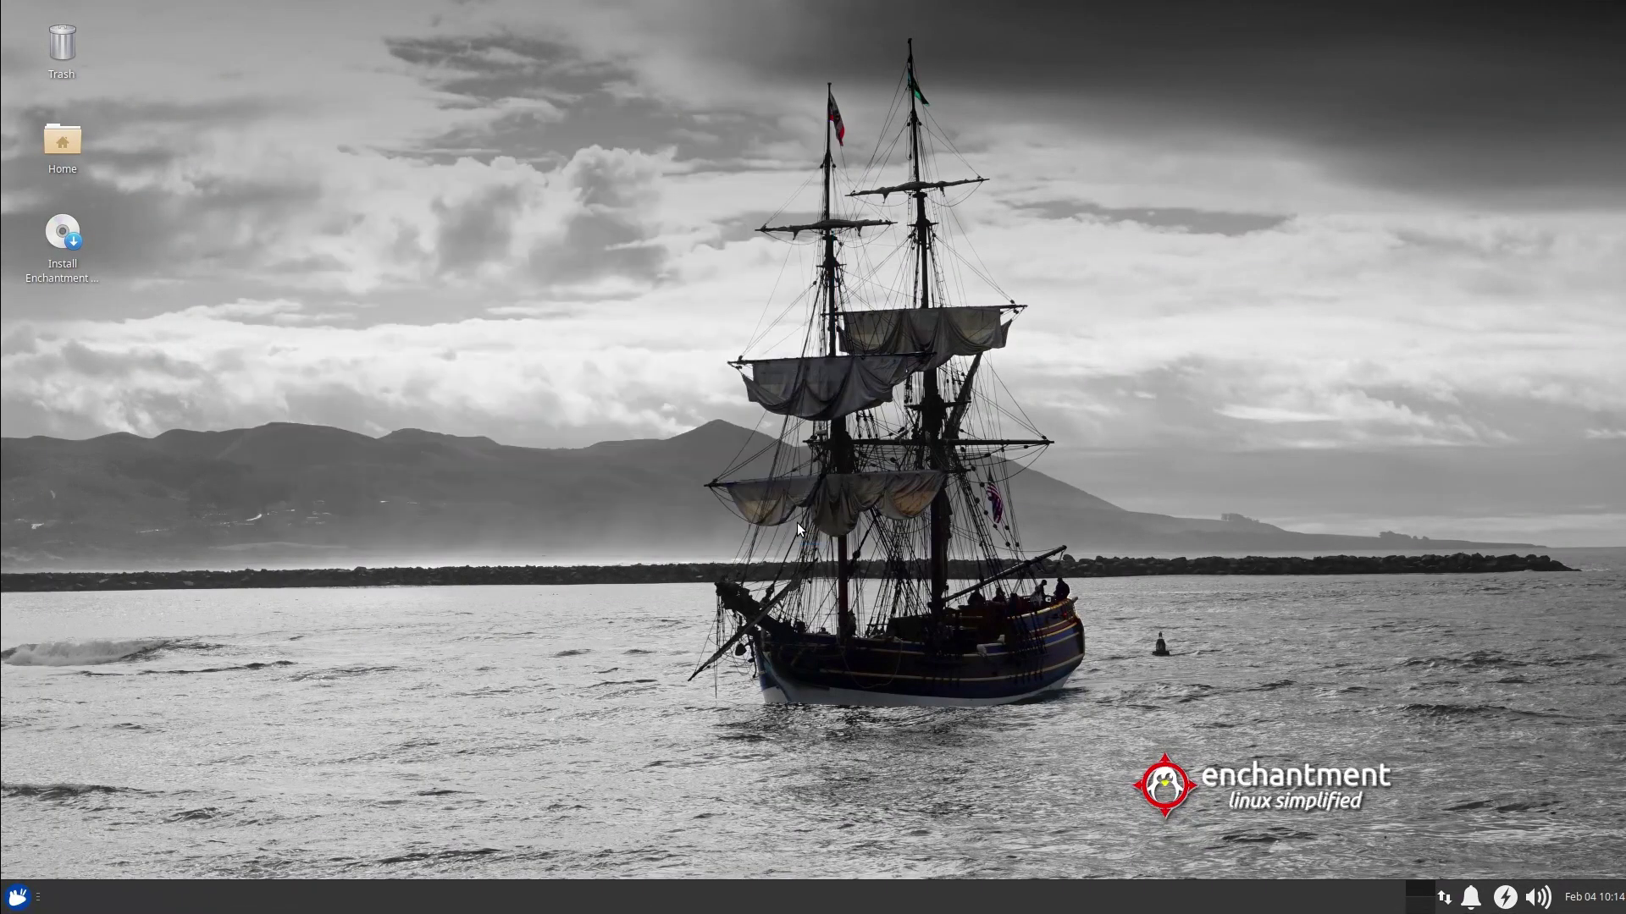
Look through the installed application categories, launch the Pacman game to try it and close it again
left_click(17, 896)
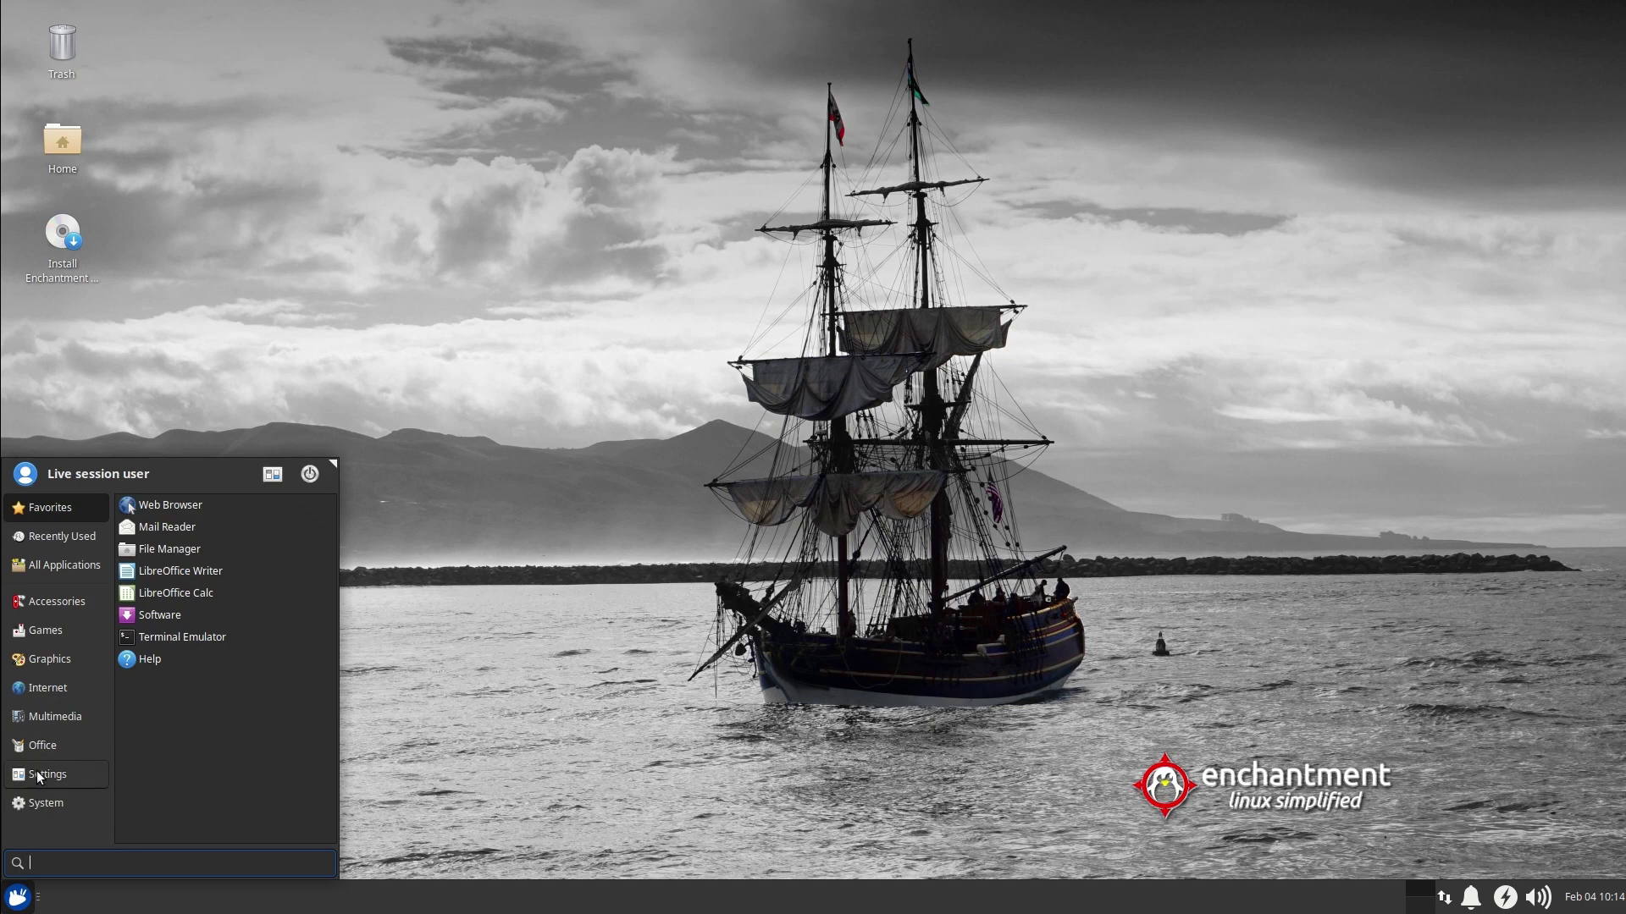
left_click(49, 664)
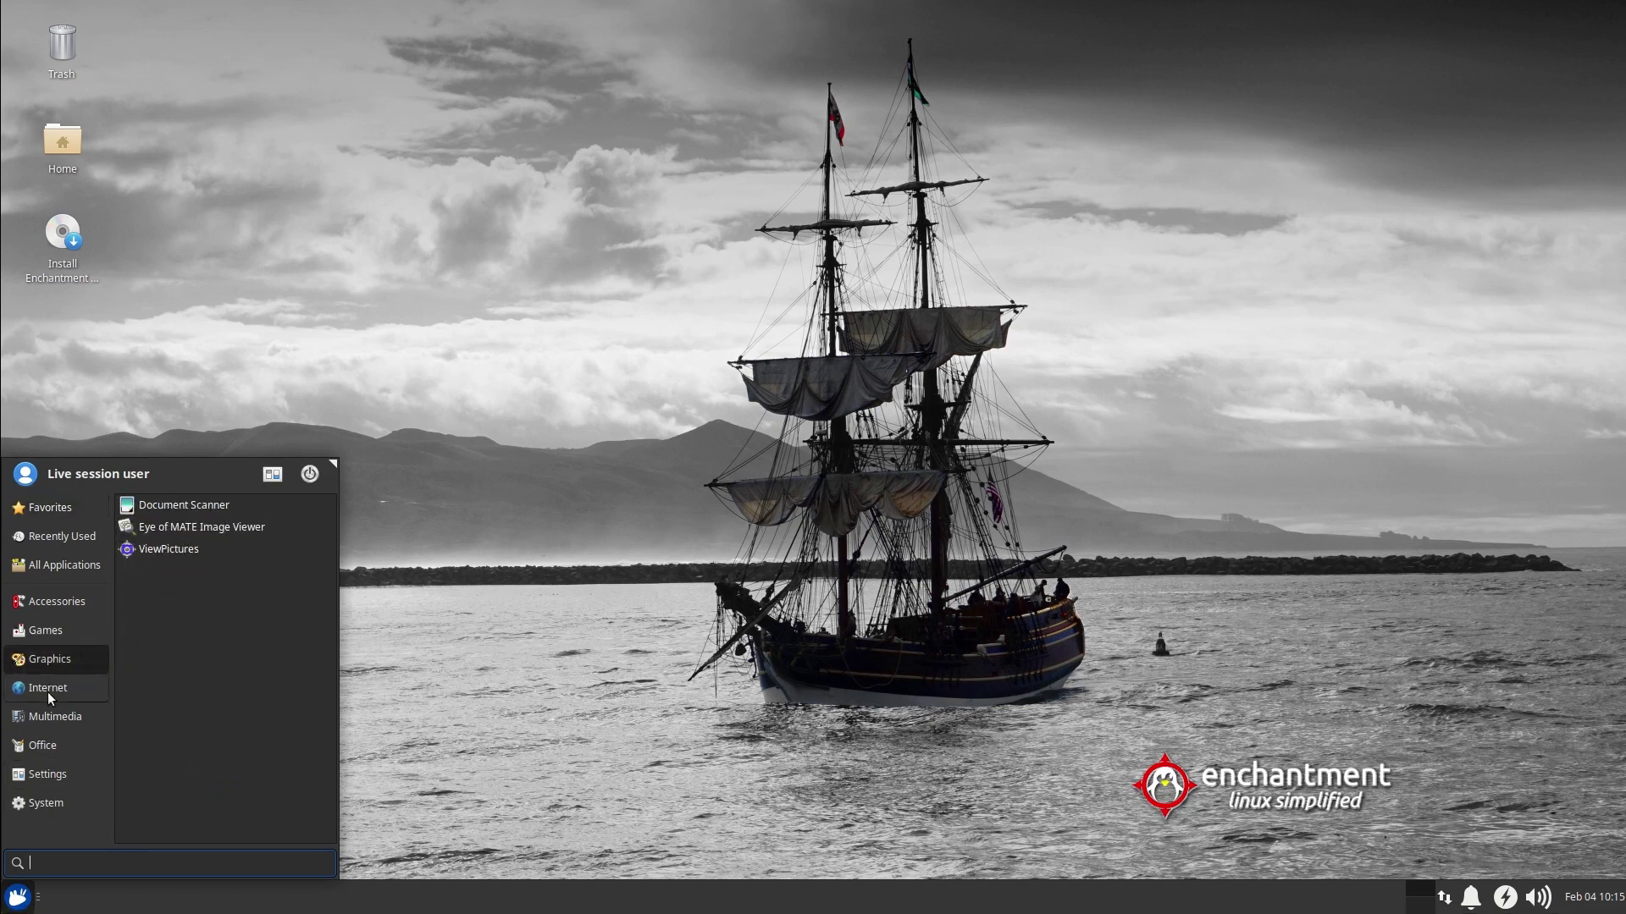
left_click(47, 693)
left_click(49, 601)
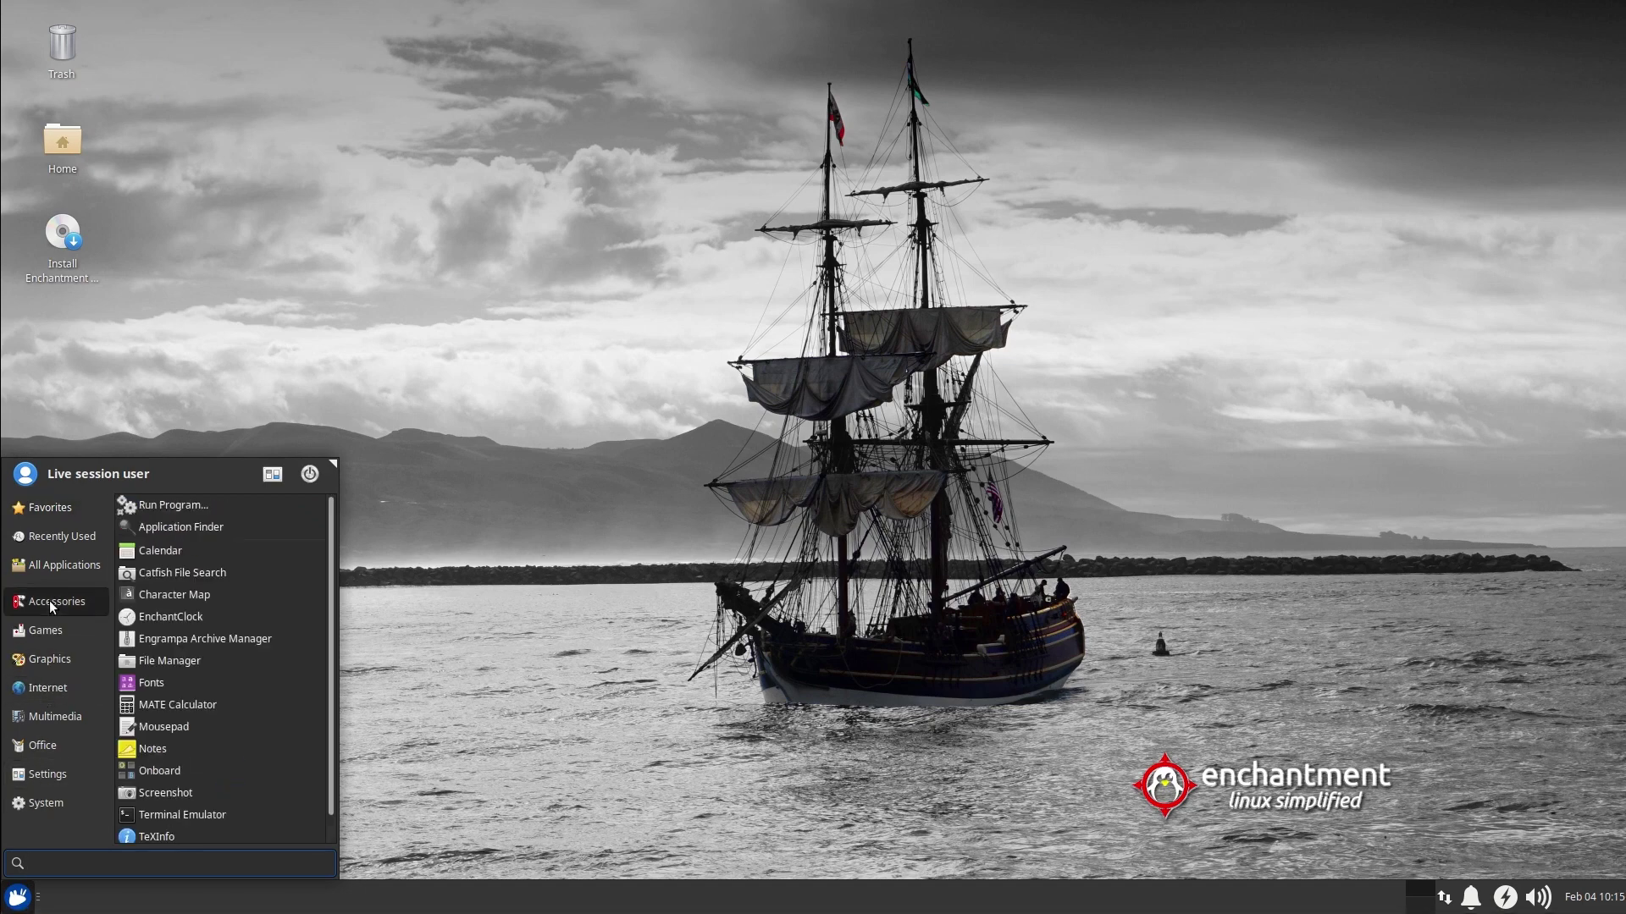
left_click(46, 630)
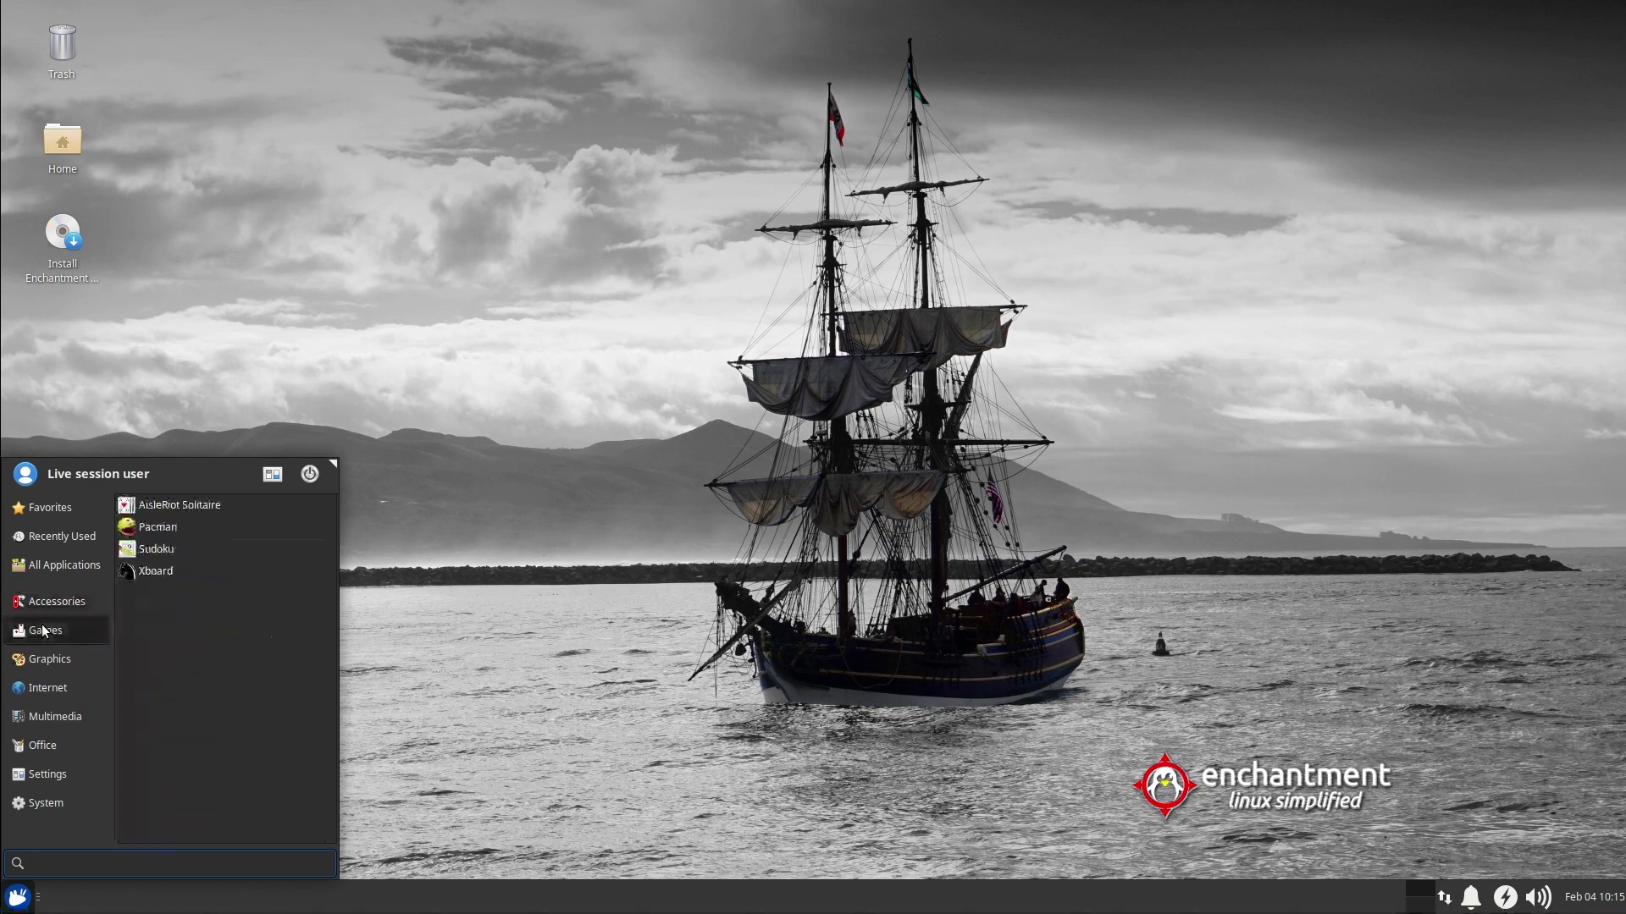
left_click(136, 527)
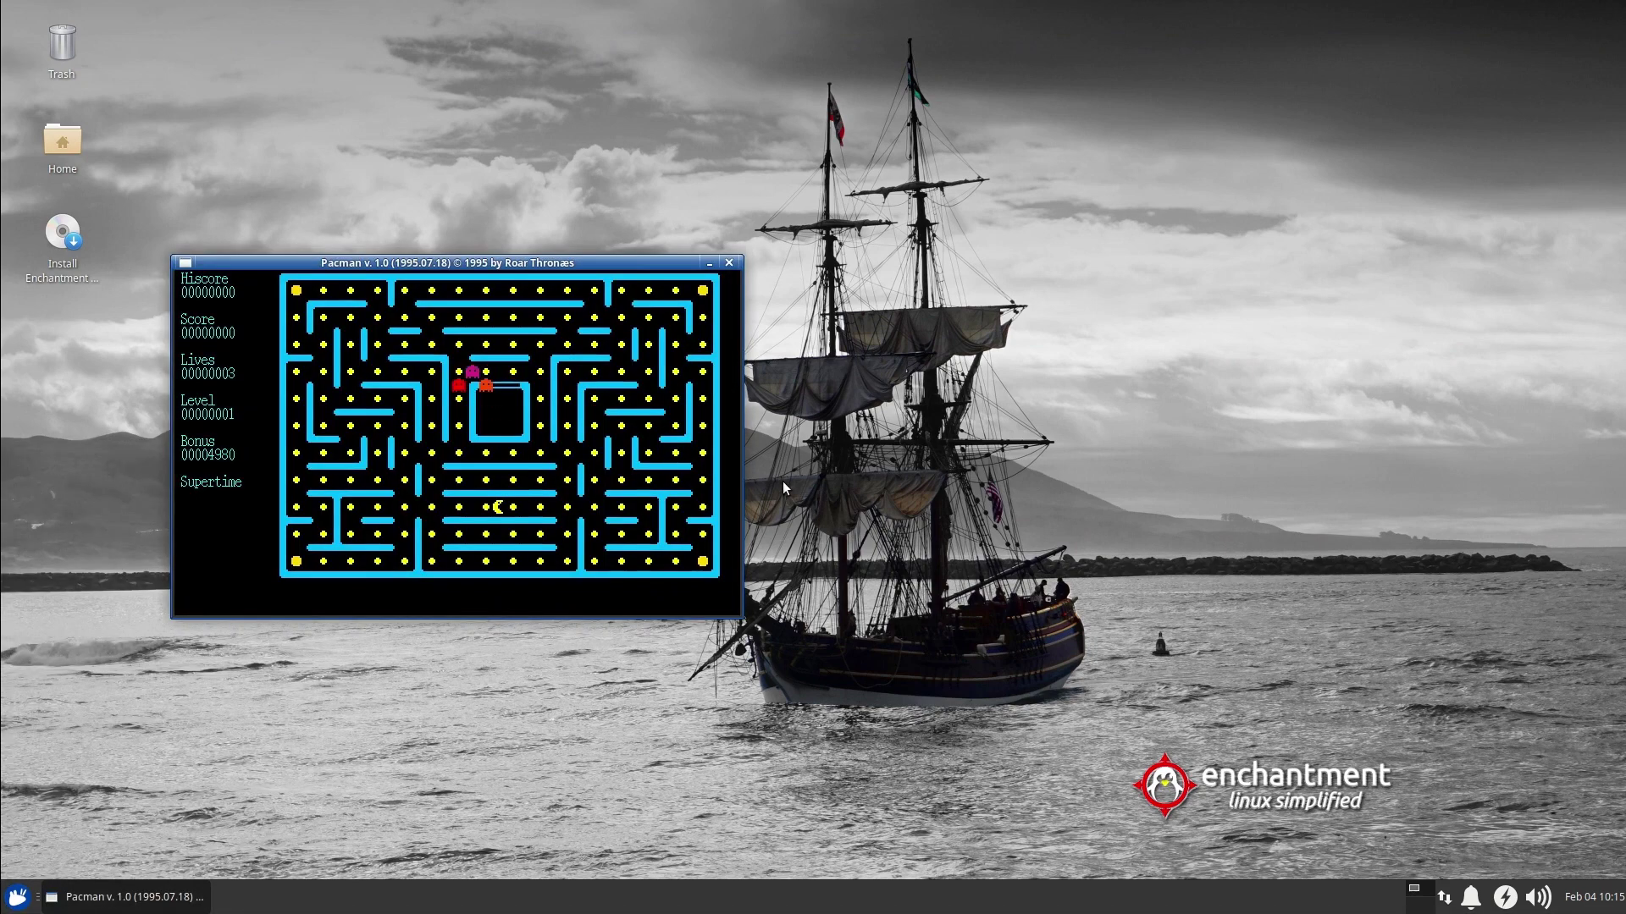
left_click_drag(467, 263, 852, 154)
left_click(1111, 175)
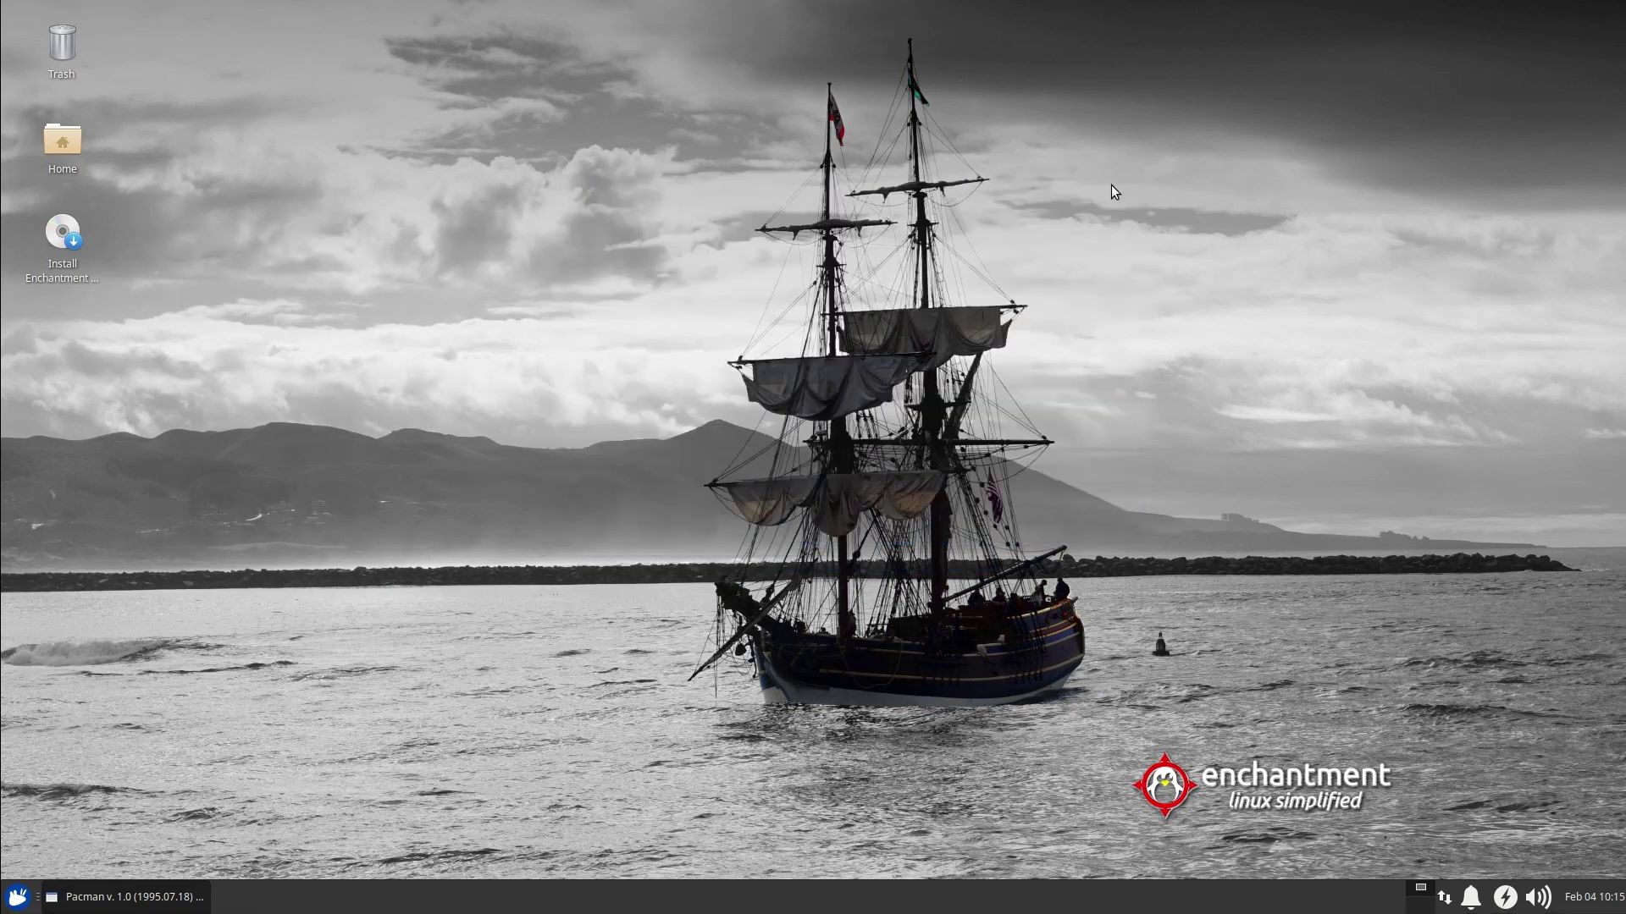
Launch the Mousepad text editor from the accessories and enter the sample text "hfhfghfghfh"
left_click(5, 903)
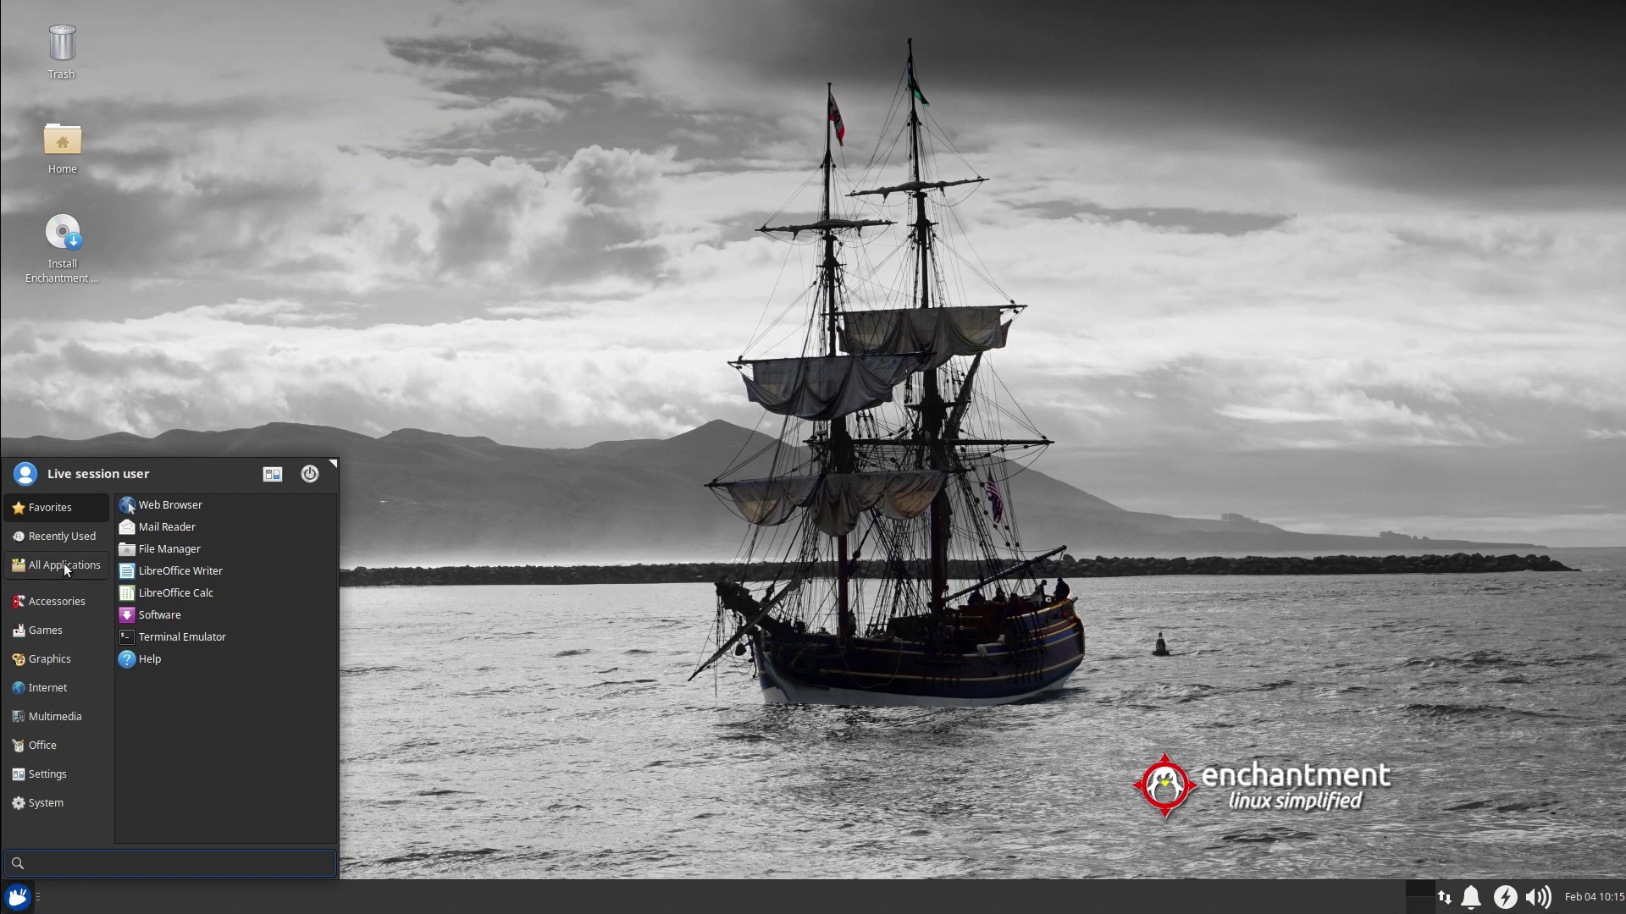
left_click(63, 602)
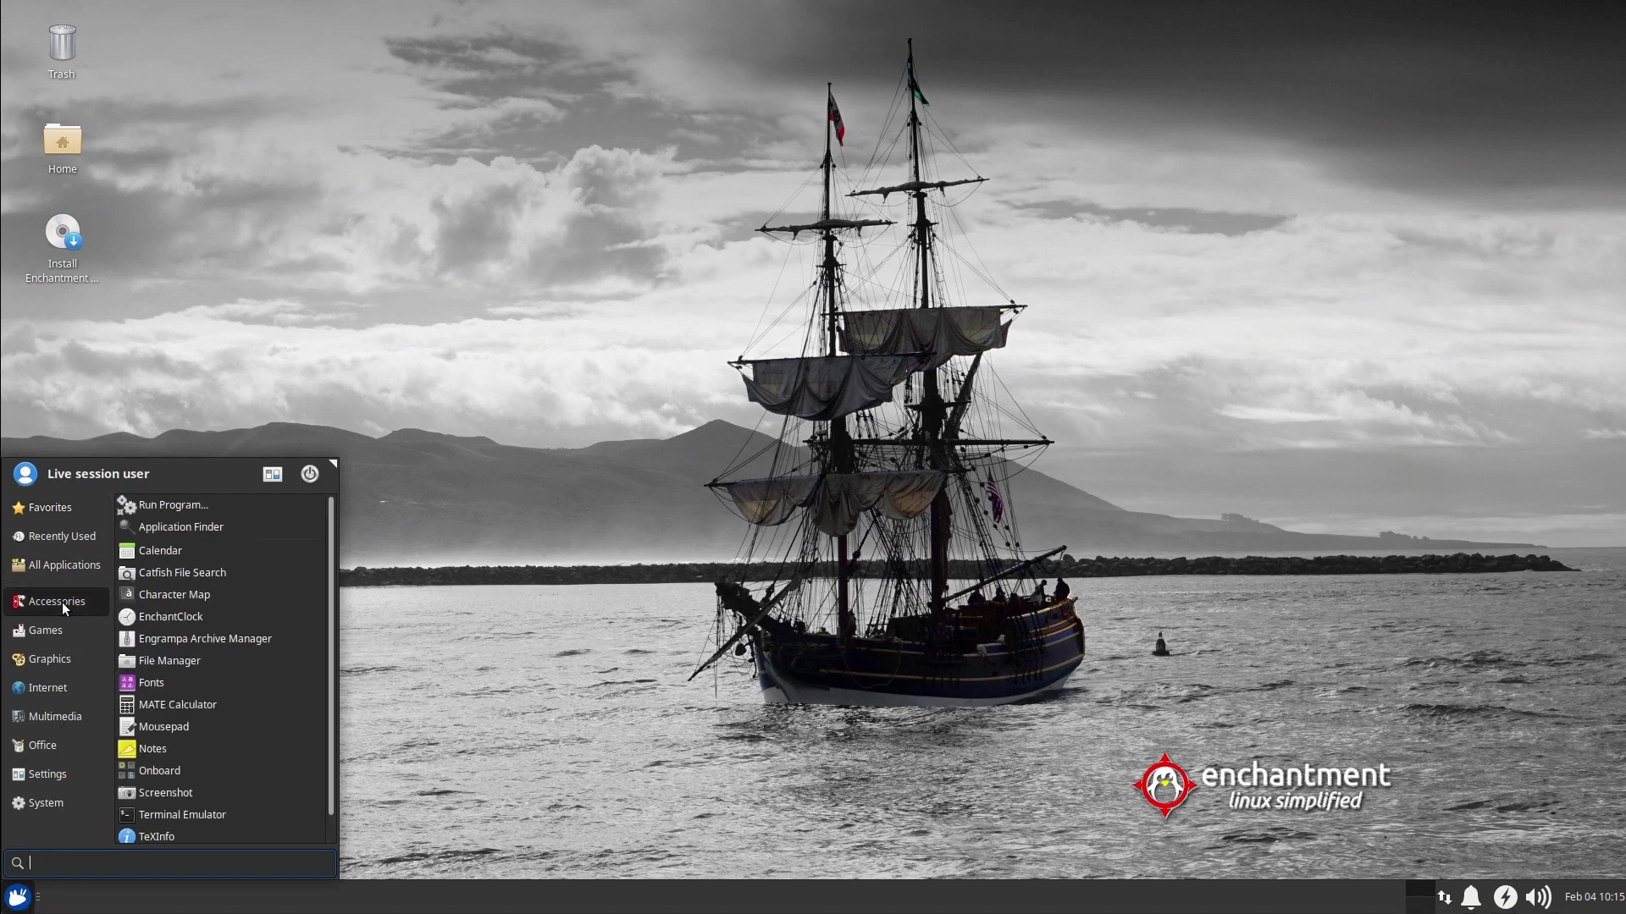
left_click(180, 730)
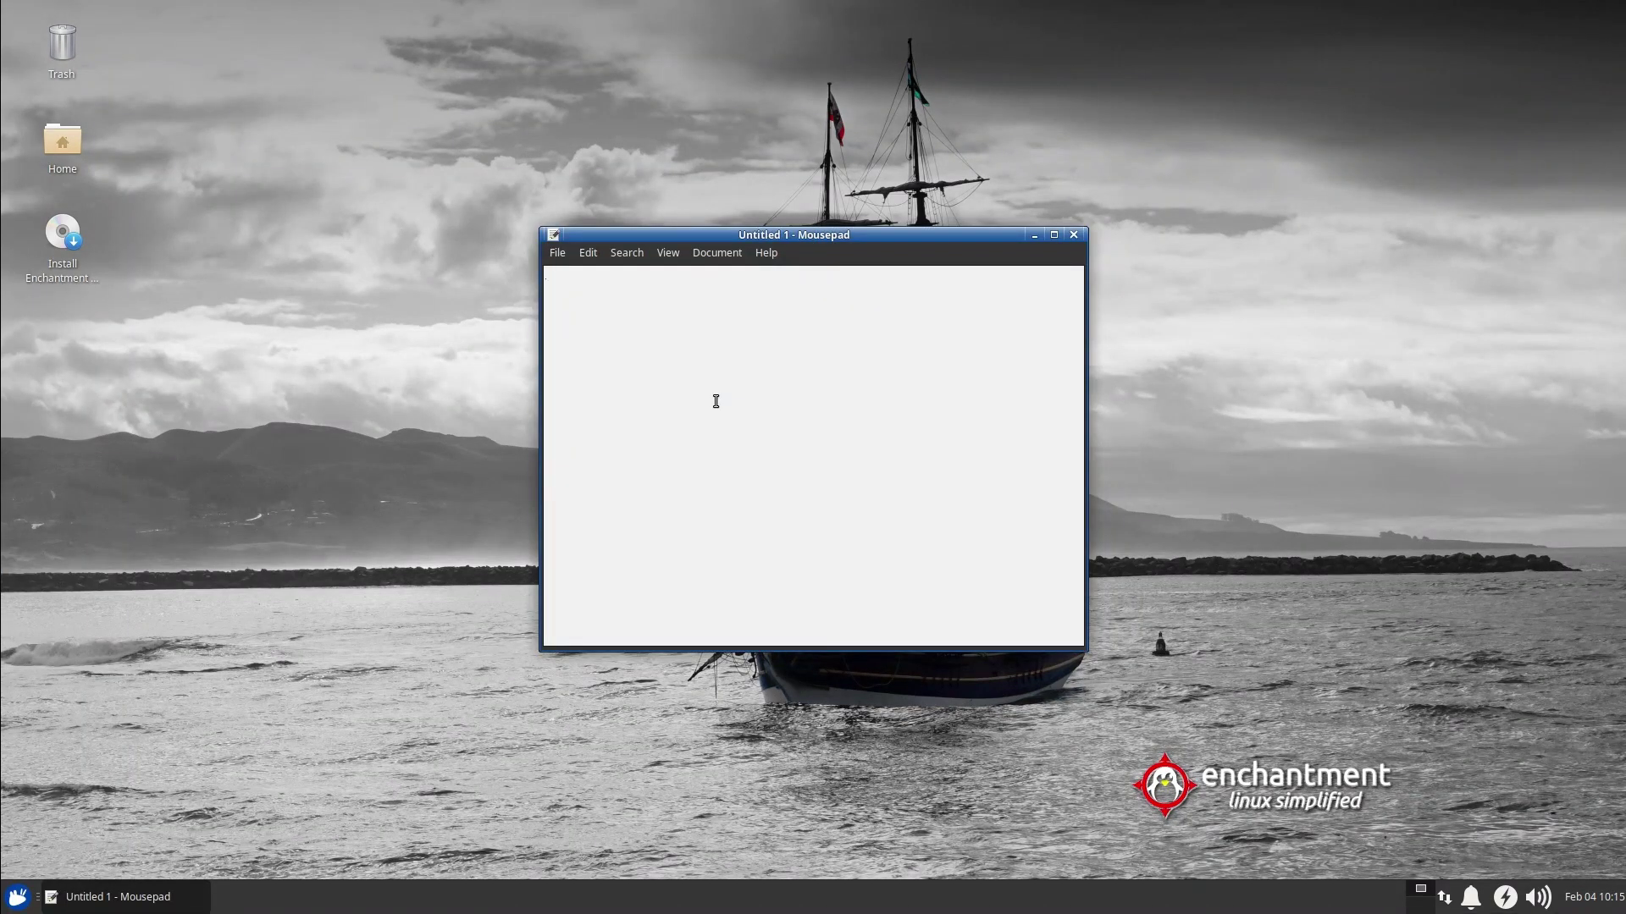
type("hfhfghfghfh")
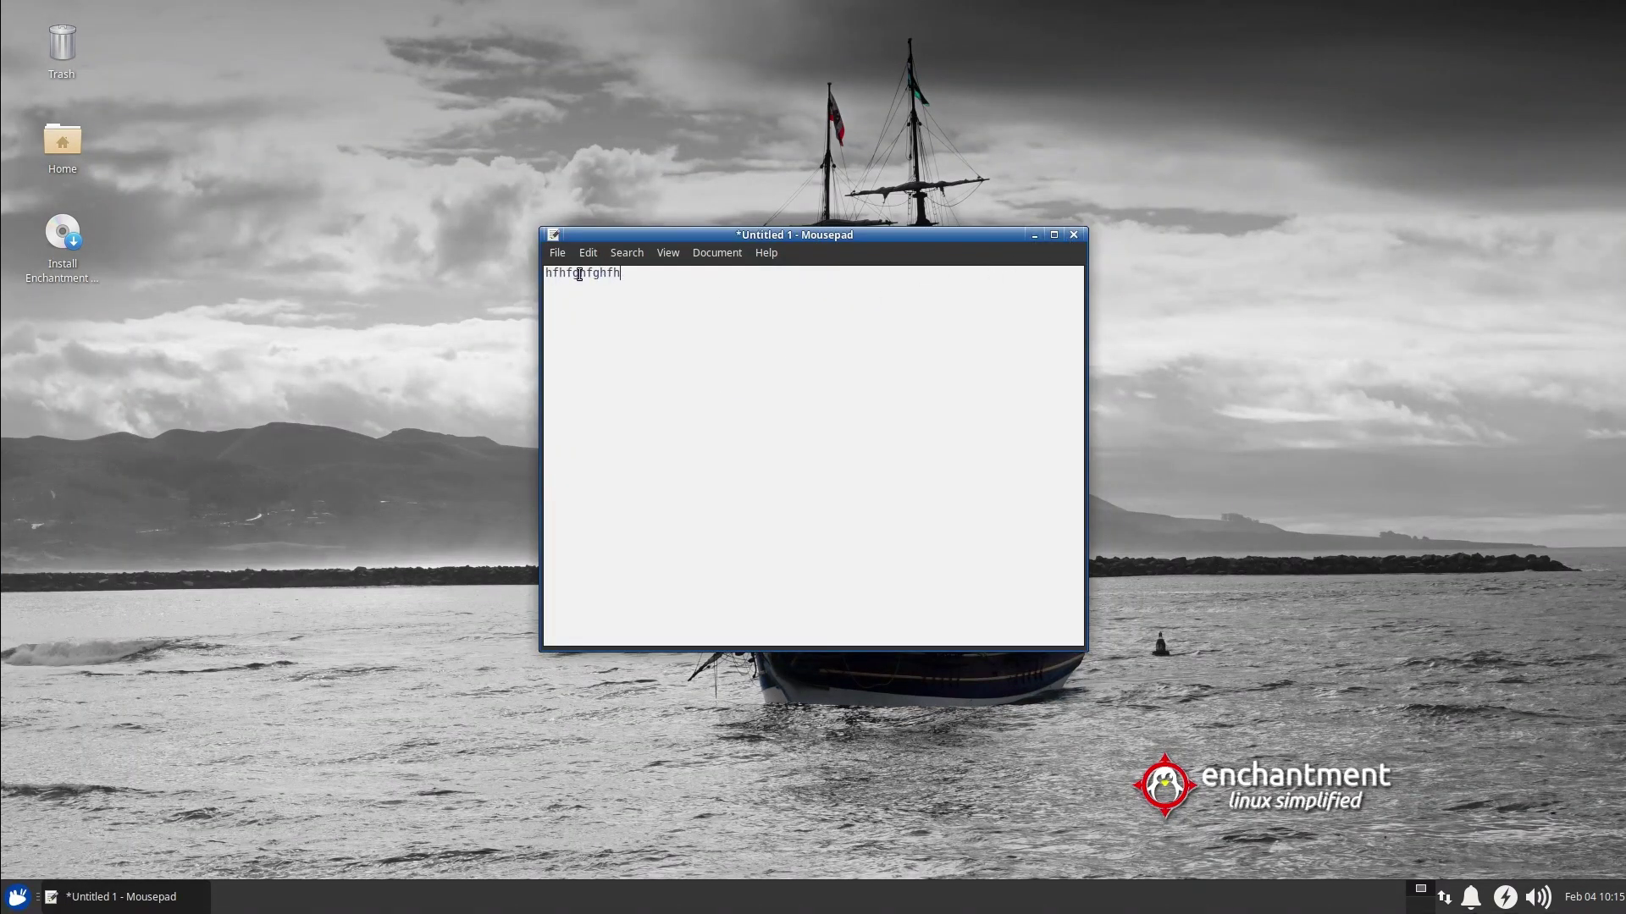
View Mousepad's Save As dialog, cancel it and close the editor without saving the text
left_click(557, 252)
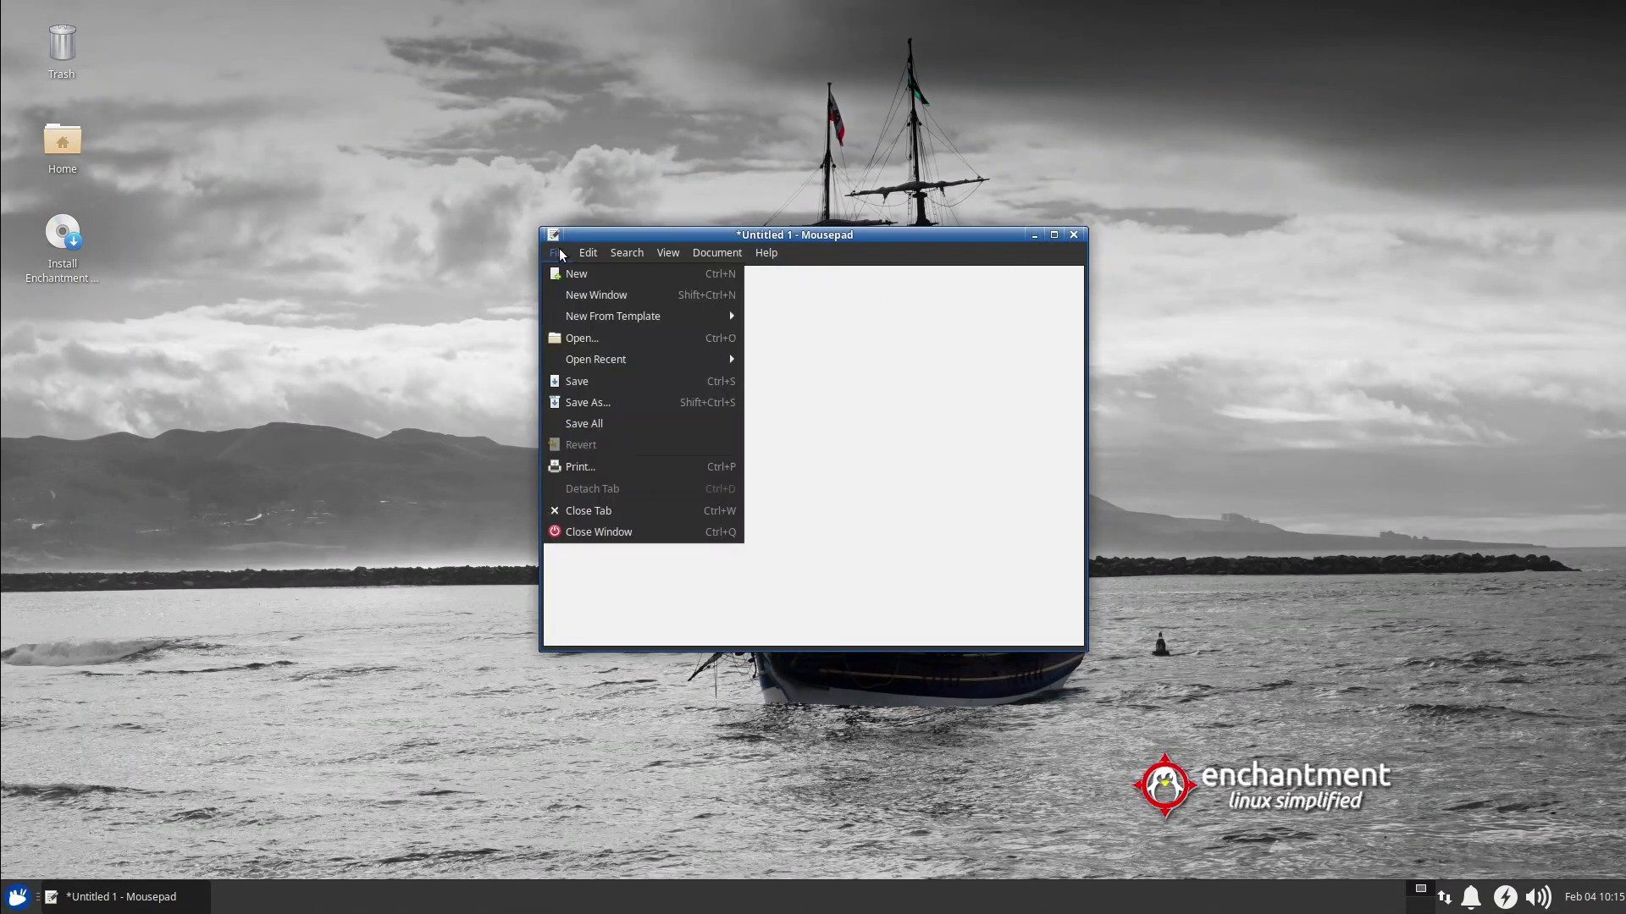
left_click(569, 398)
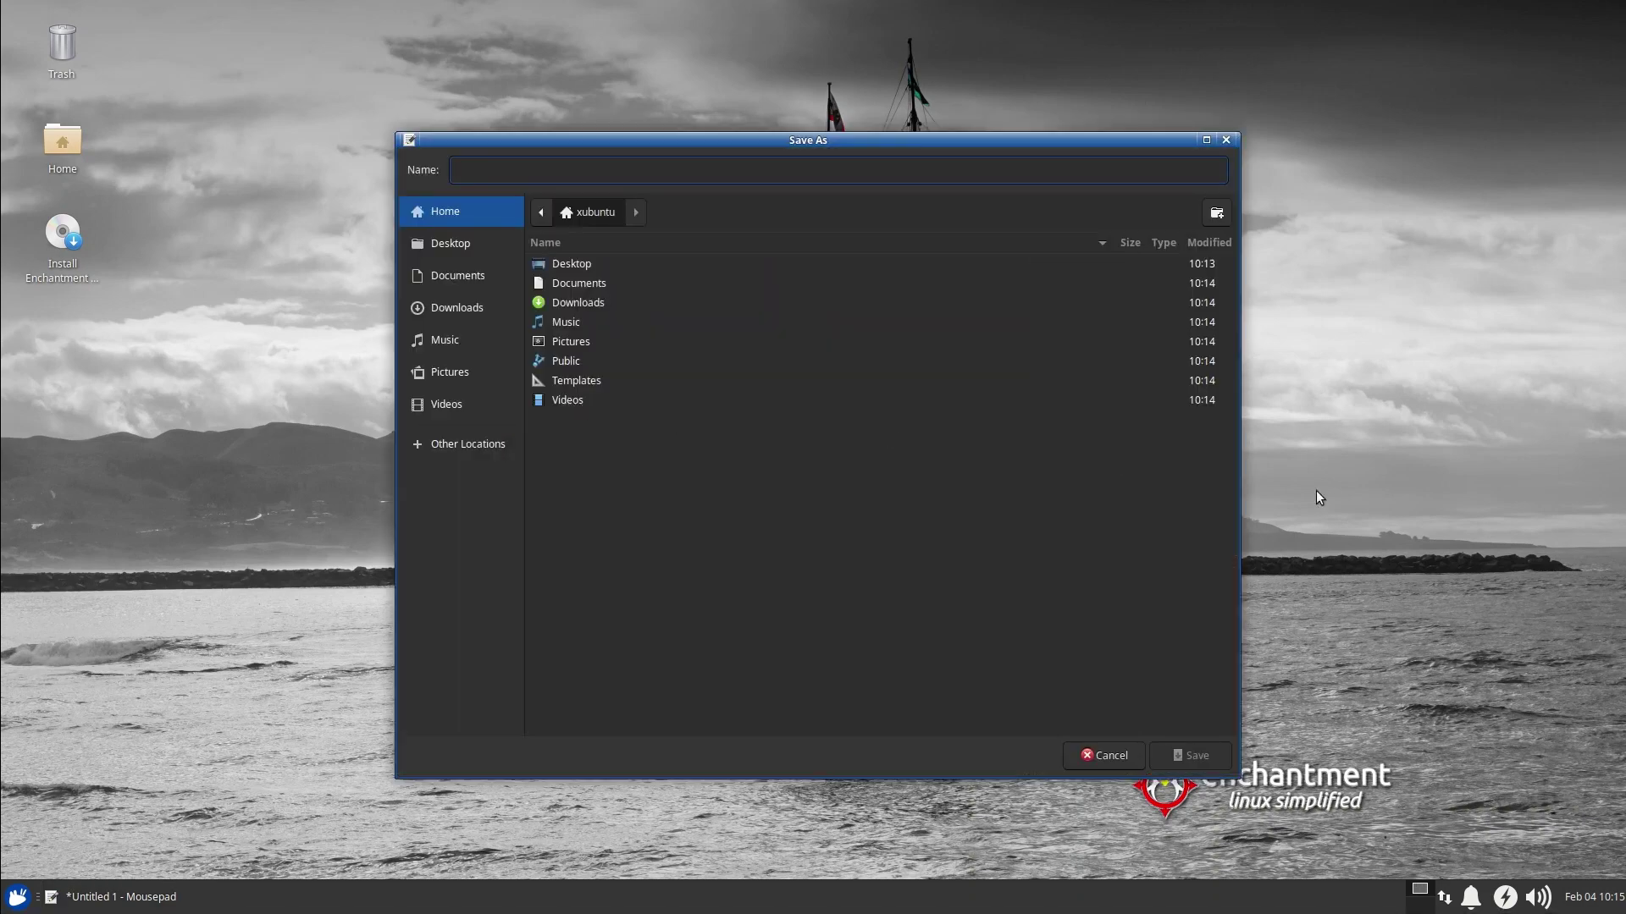
left_click(1110, 757)
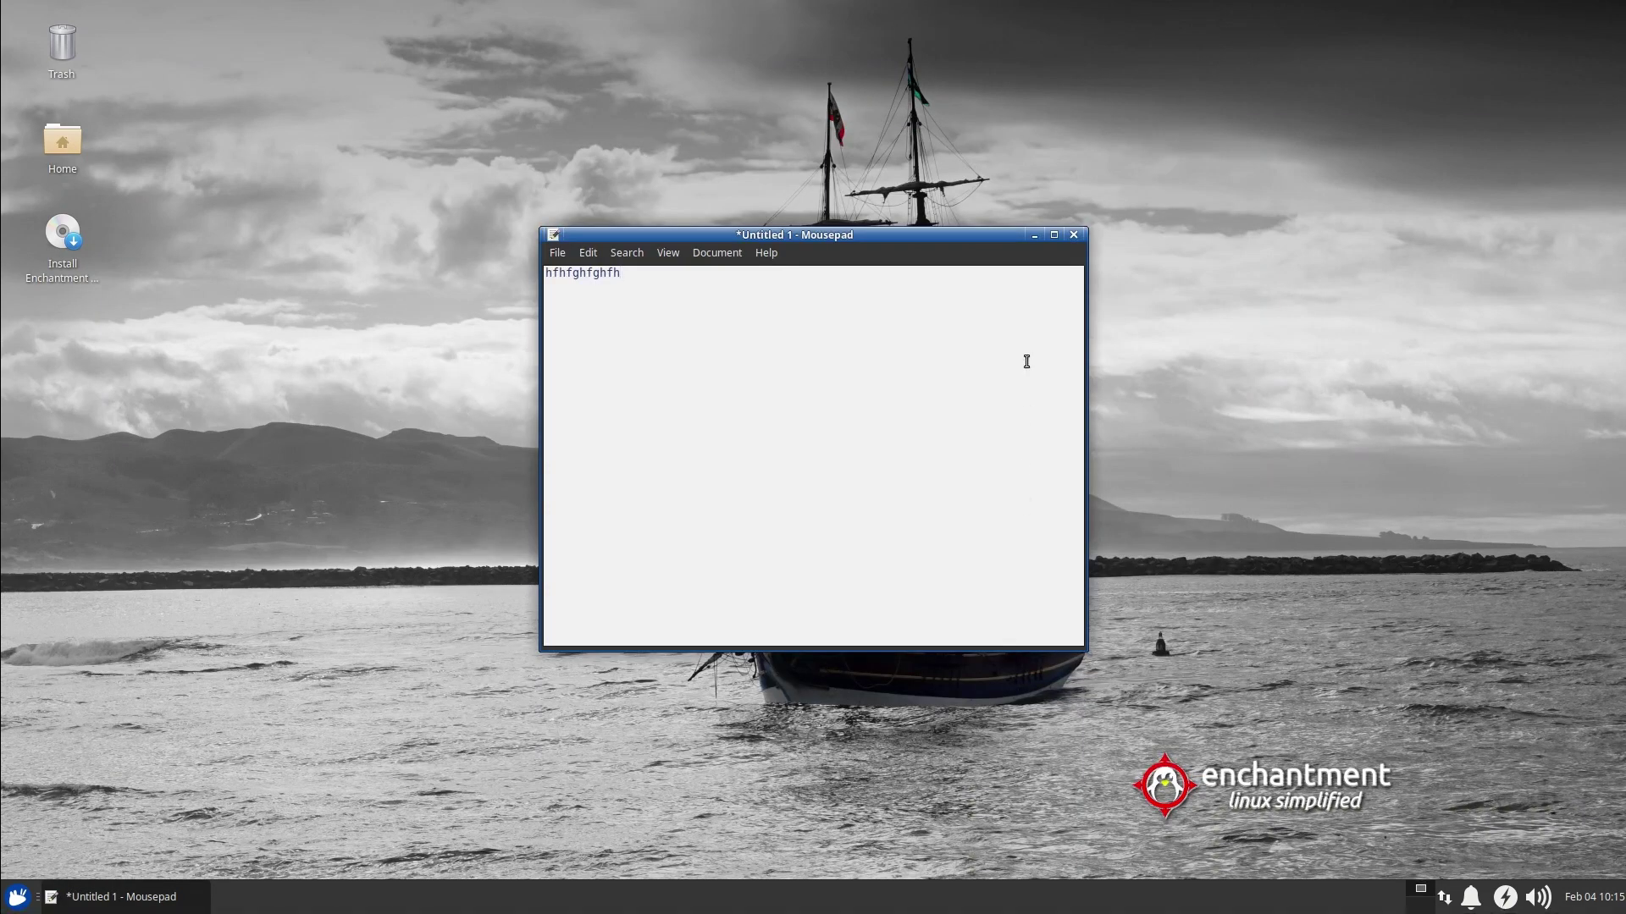
left_click(1074, 235)
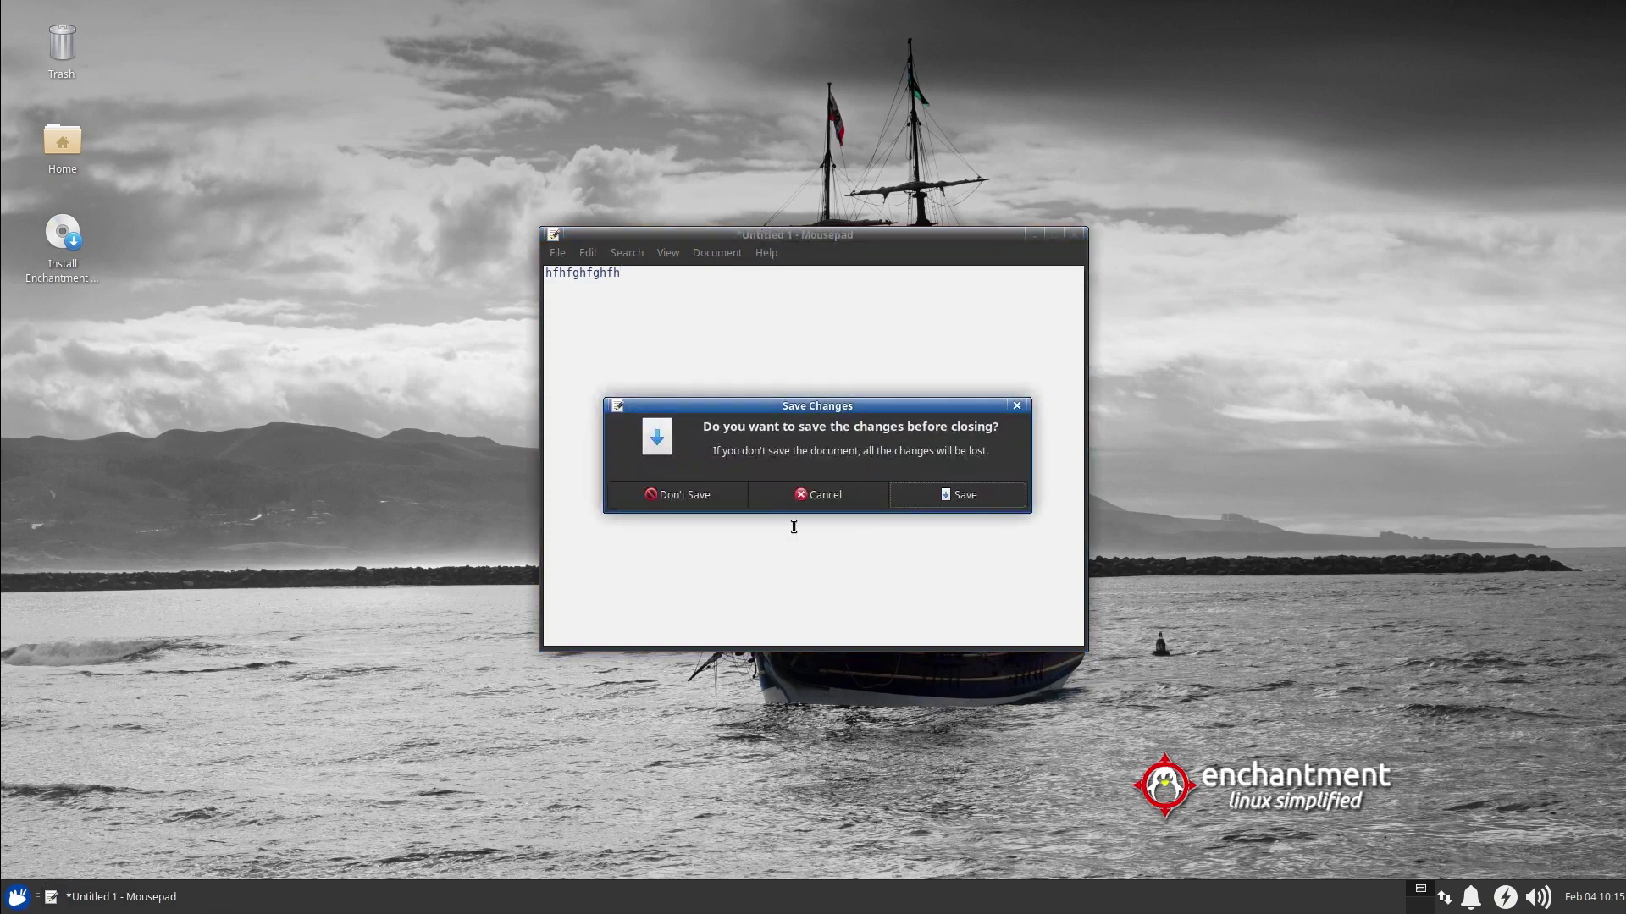
left_click(686, 496)
Try several wallpapers from the backdrops folder, set the mountain range with autumn fields as the desktop background and close the Desktop settings
right_click(516, 356)
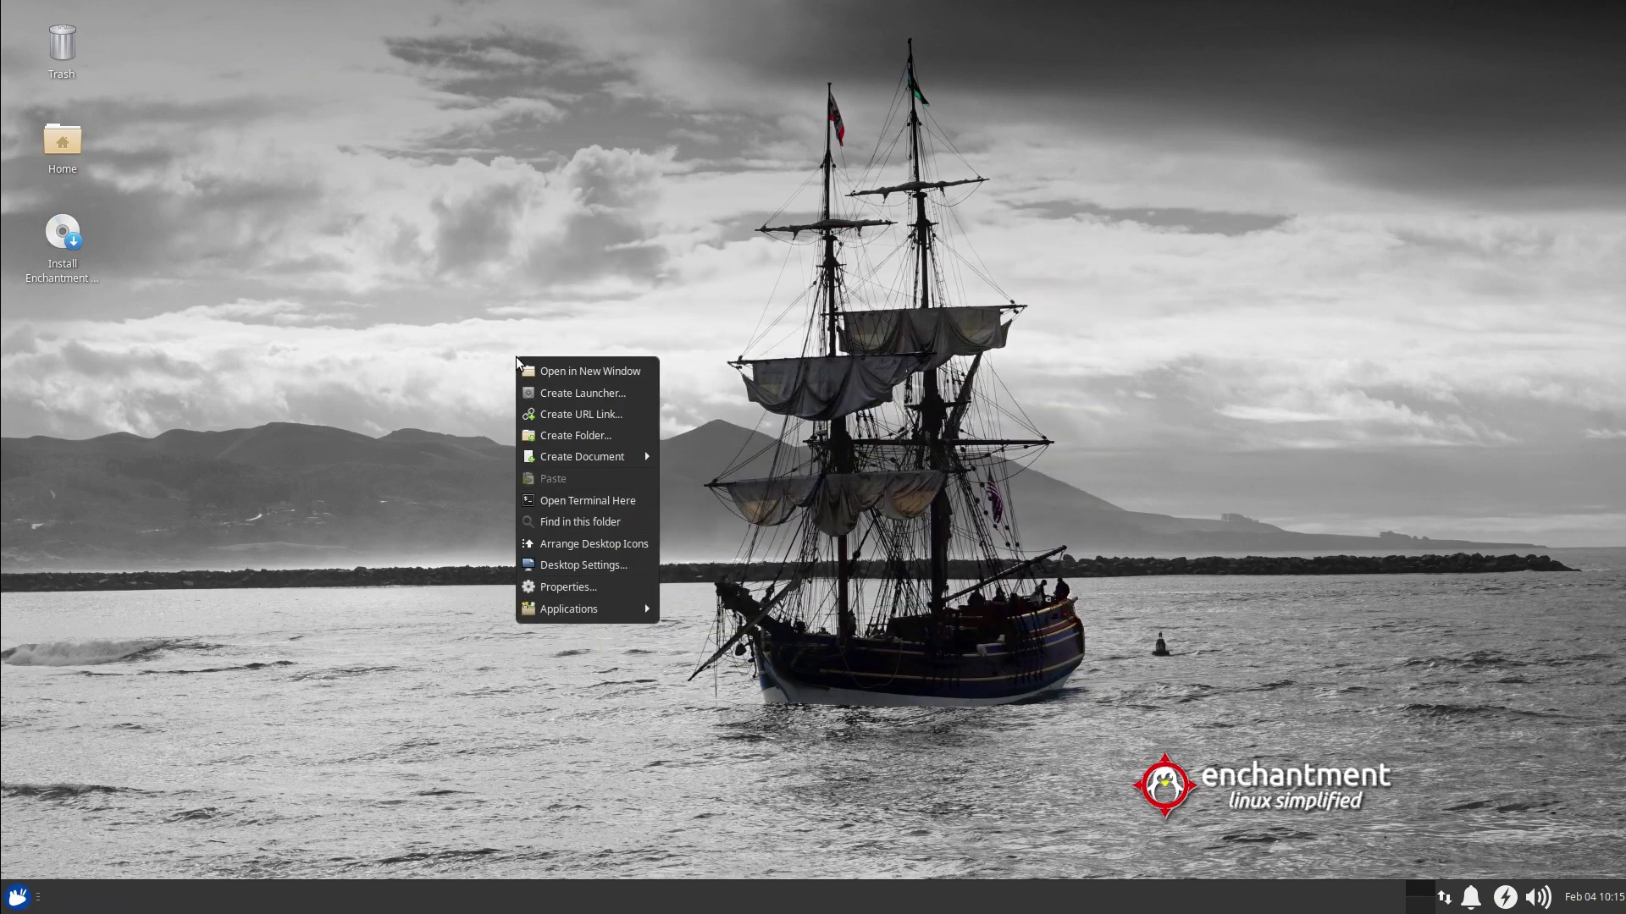
left_click(571, 566)
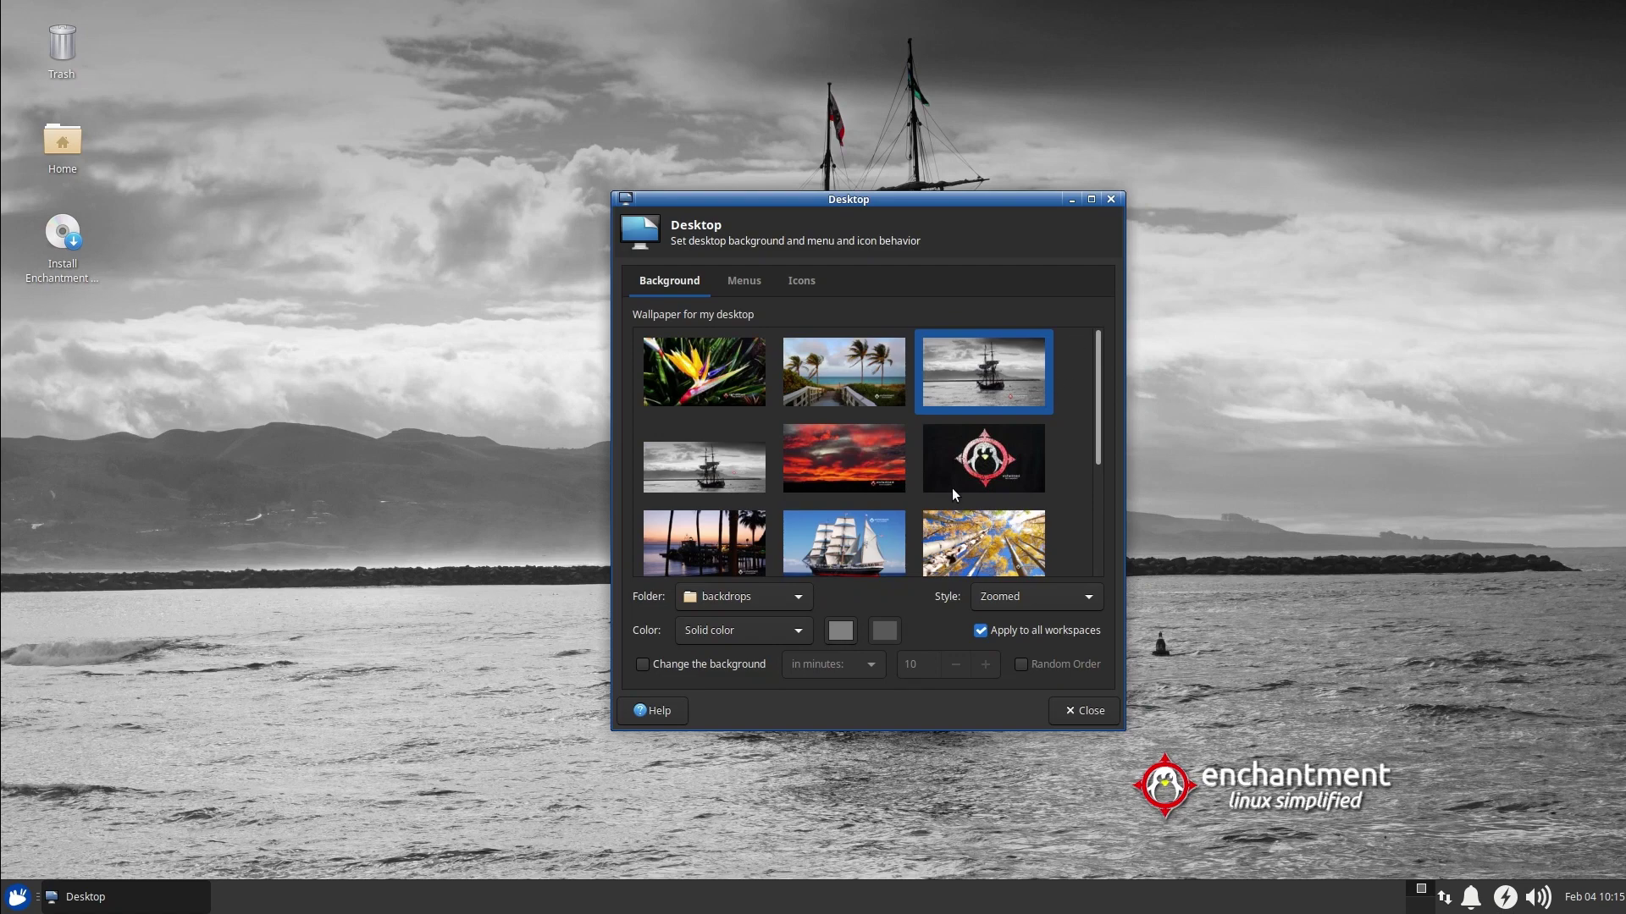
left_click(829, 541)
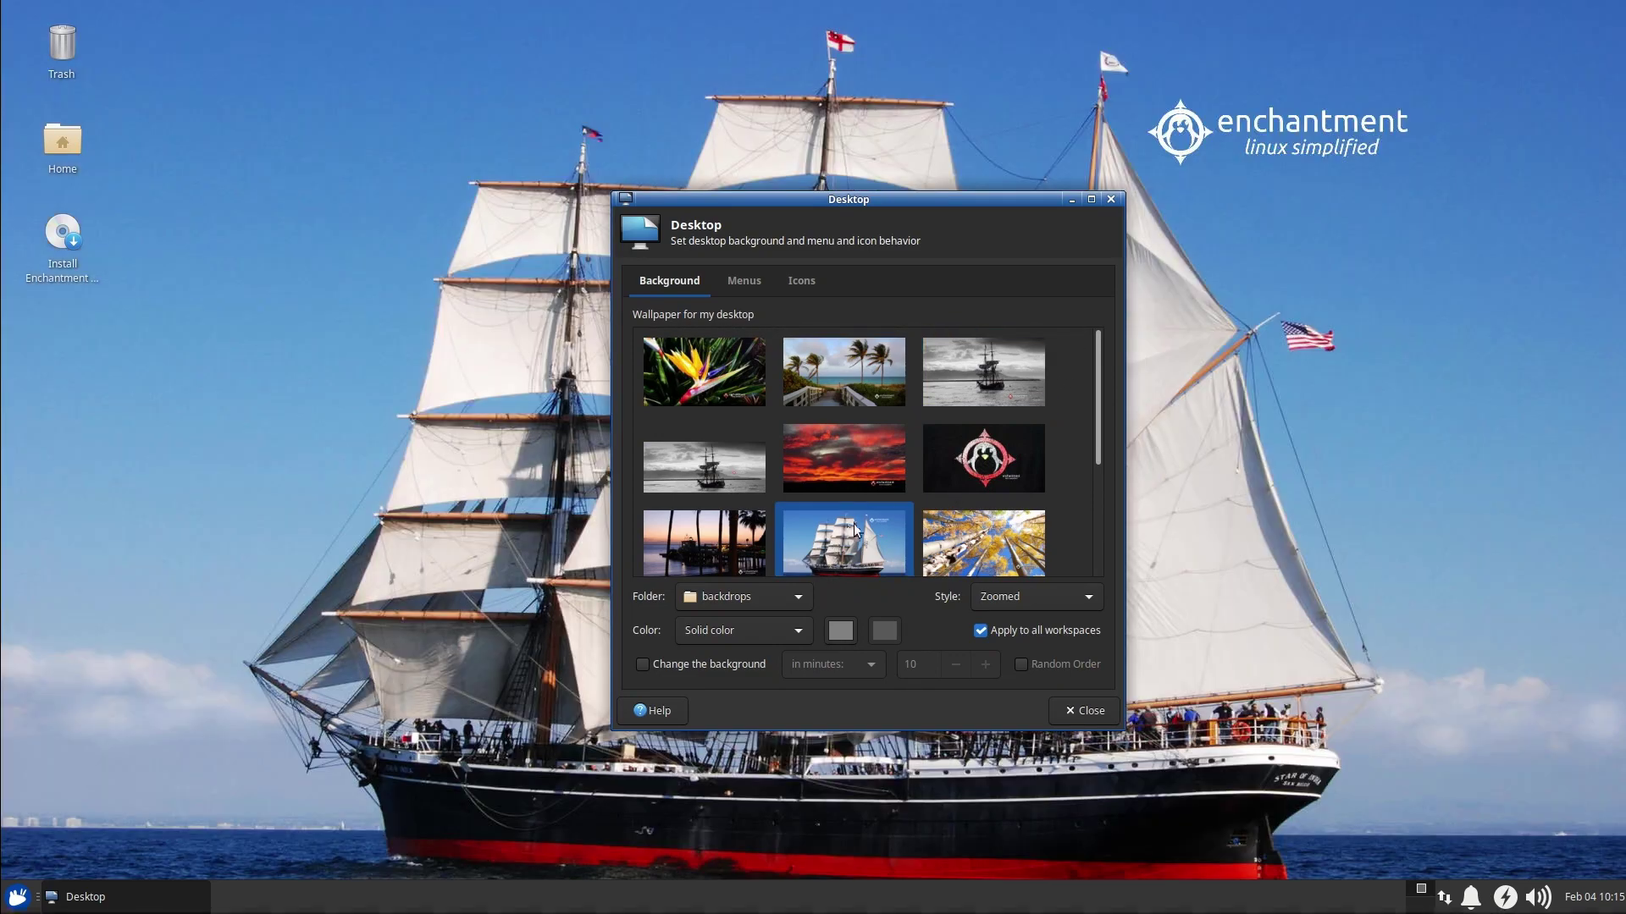
scroll(855, 530, "down", 3)
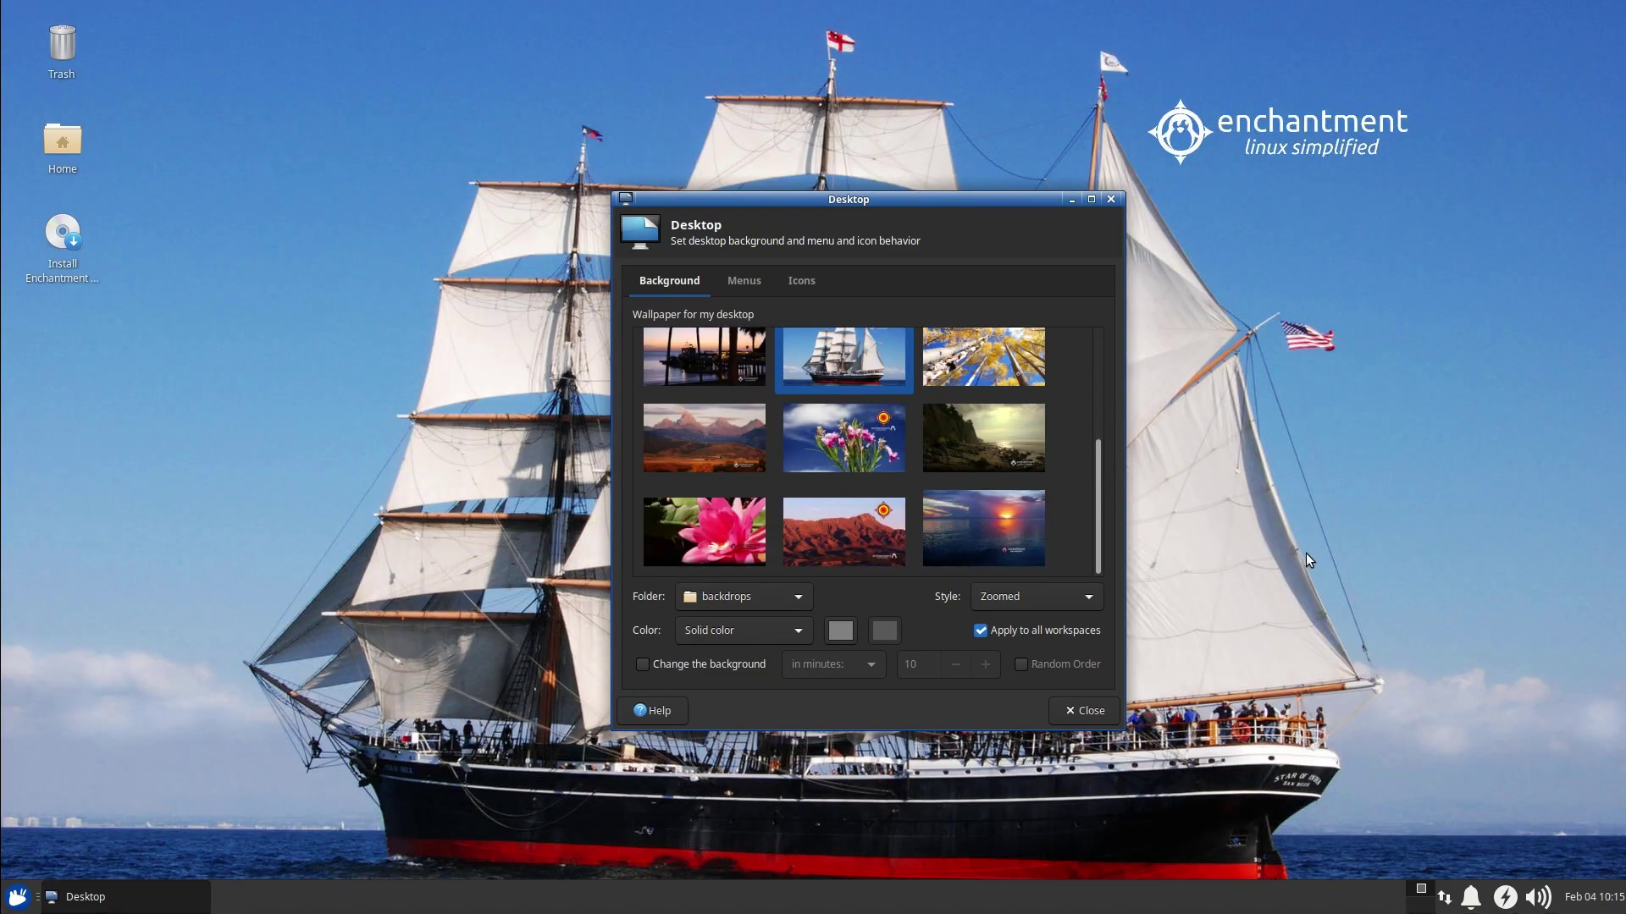
left_click(993, 516)
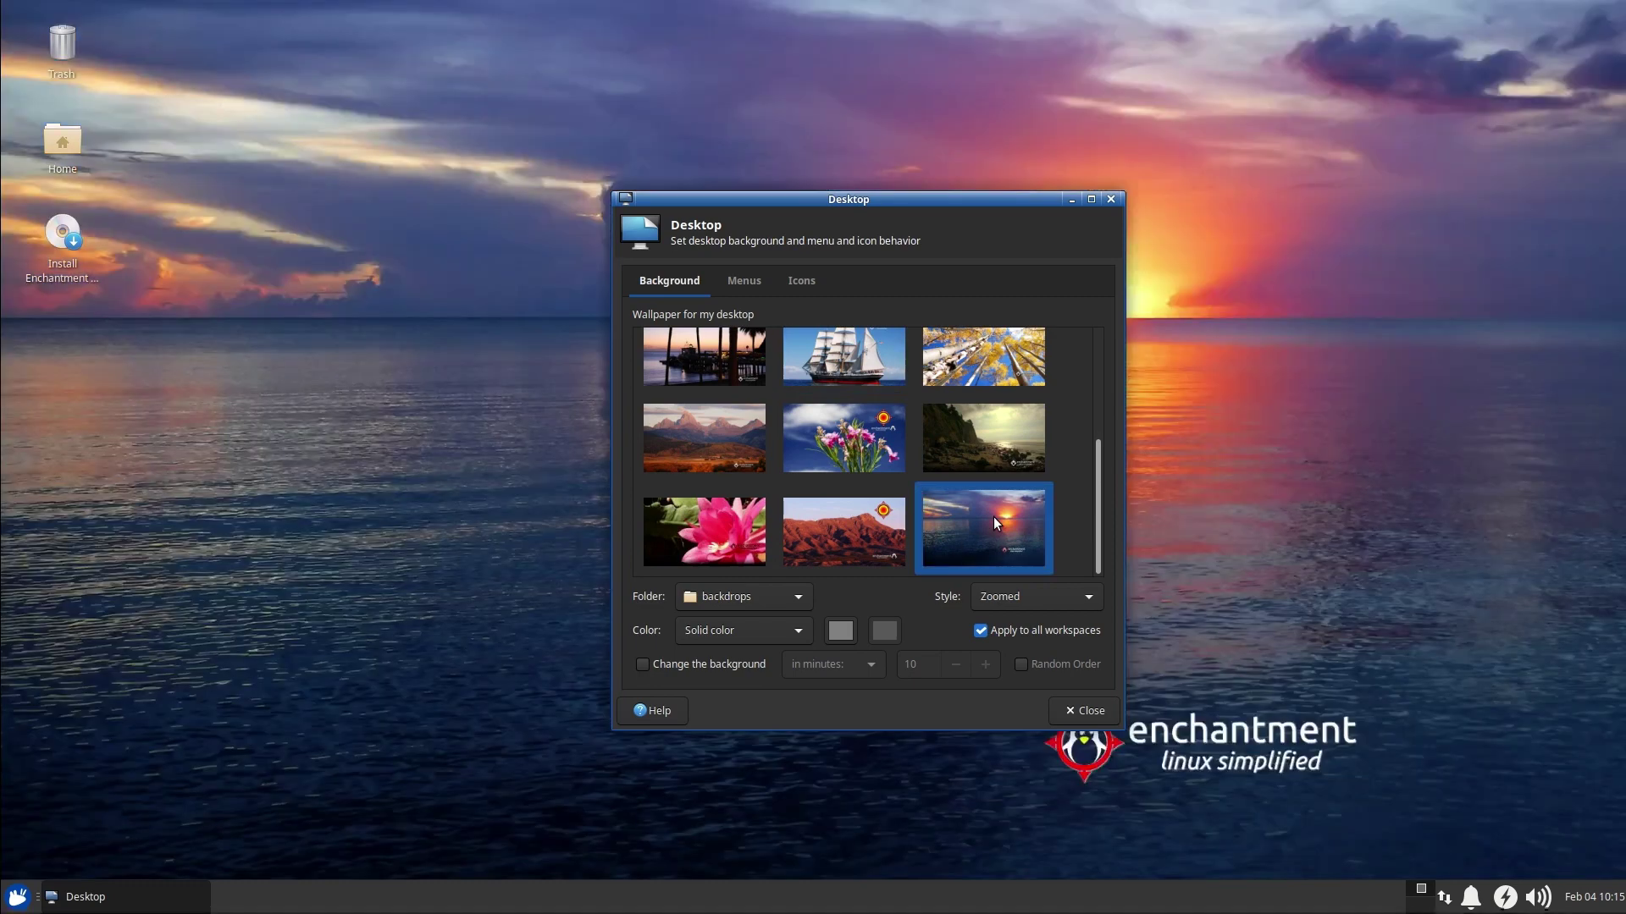
left_click(804, 539)
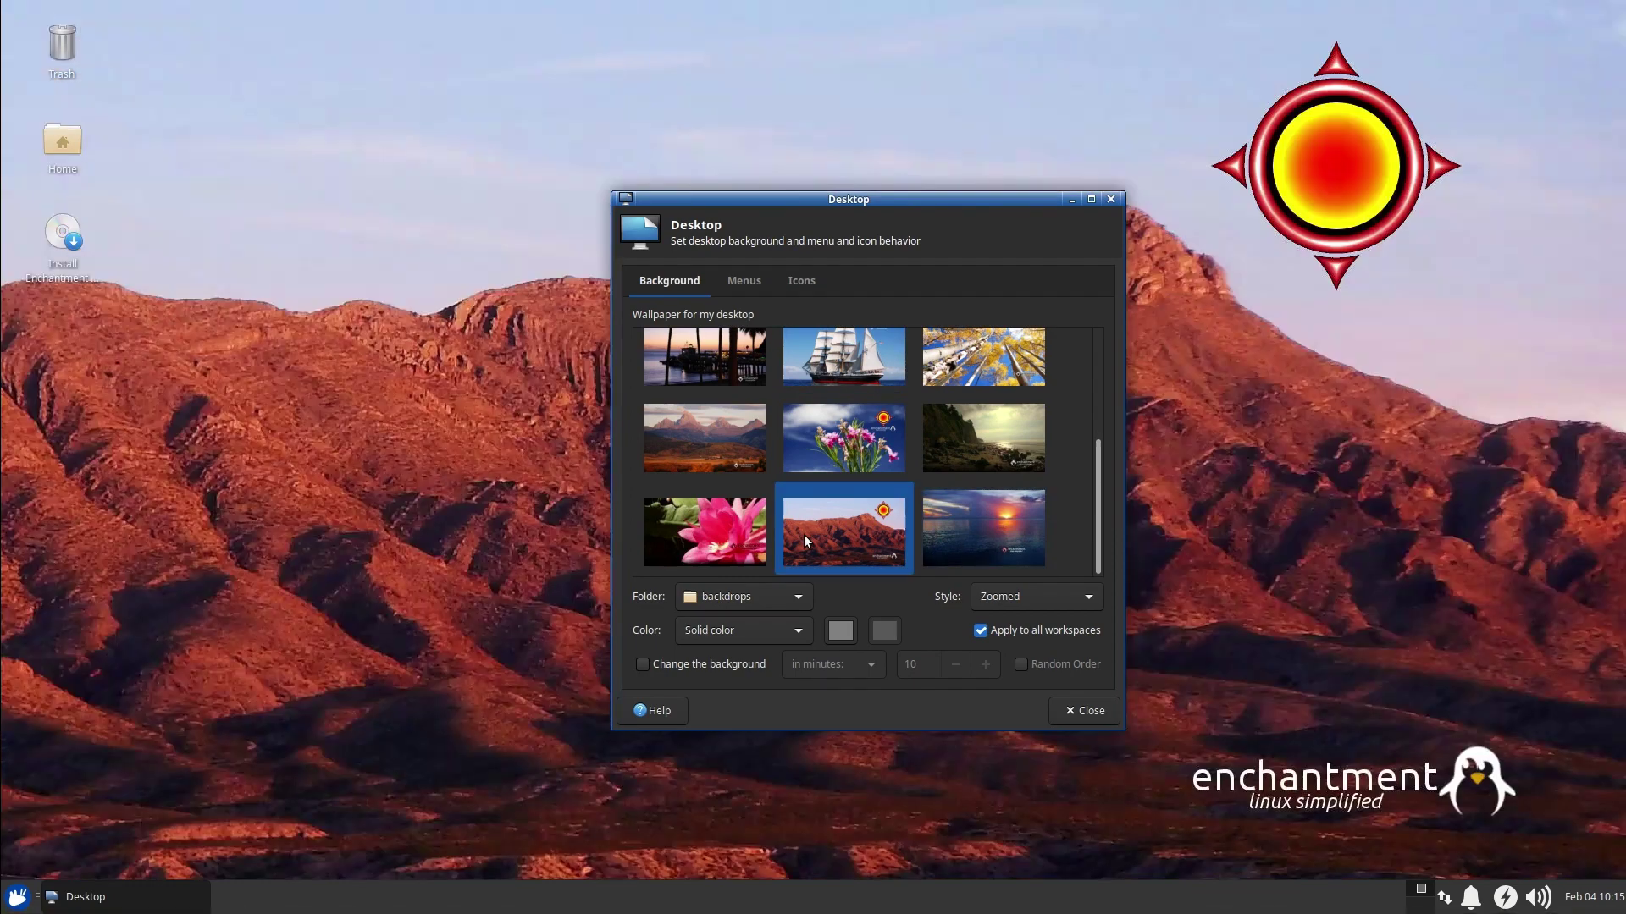
left_click(710, 441)
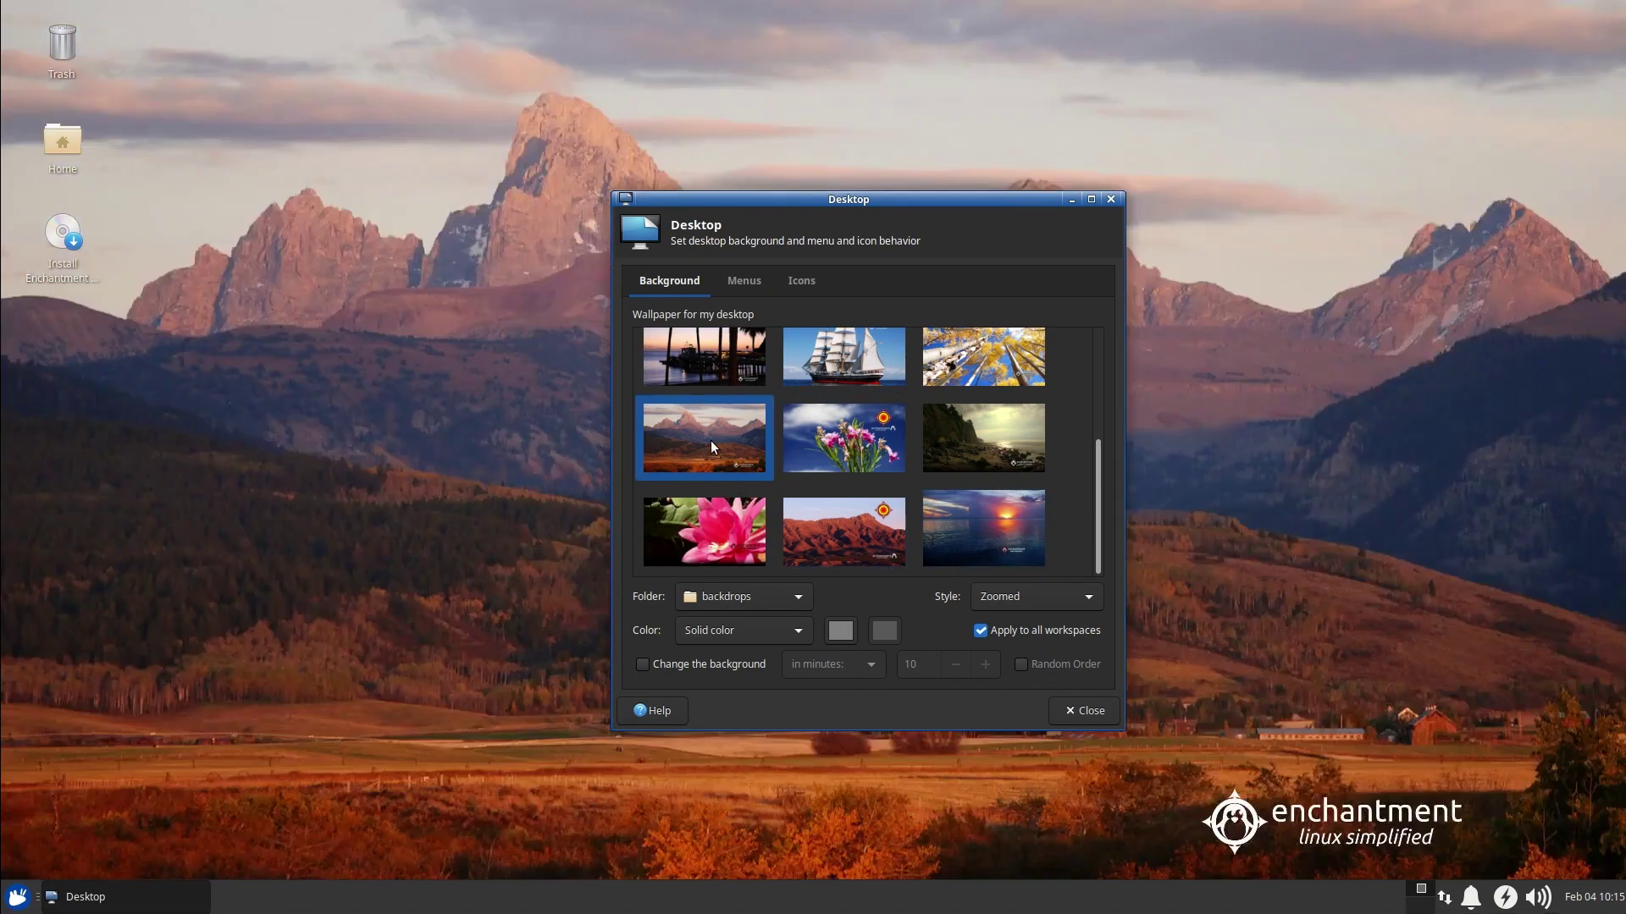
left_click(1079, 711)
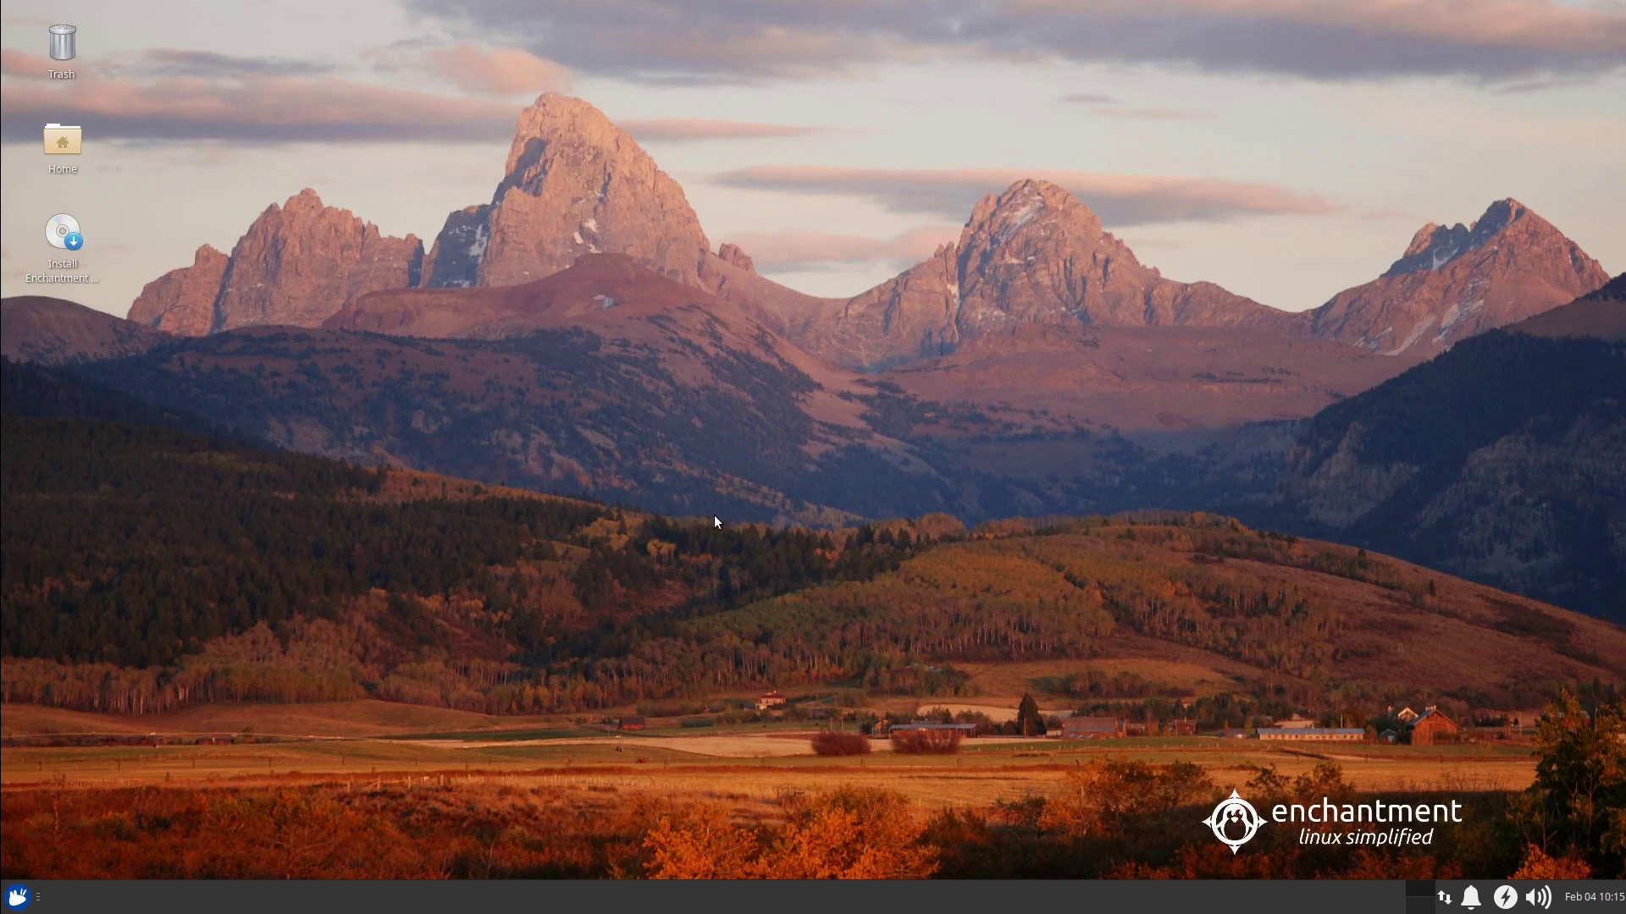
Look through the Graphics and Internet applications and launch the Firefox Web Browser
left_click(10, 899)
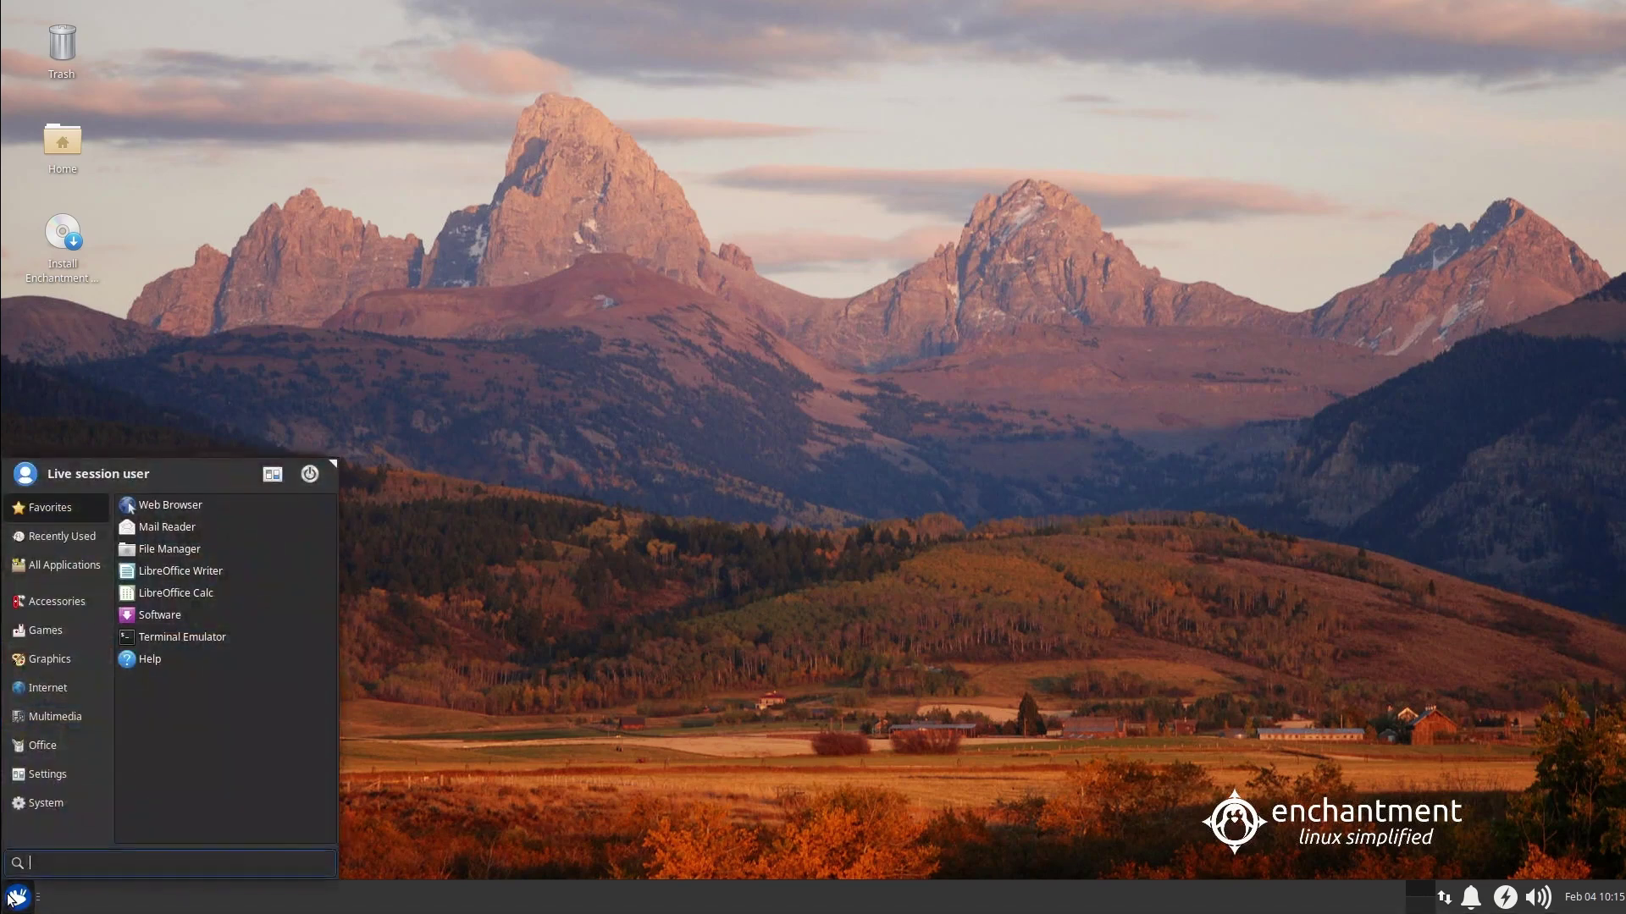
left_click(34, 661)
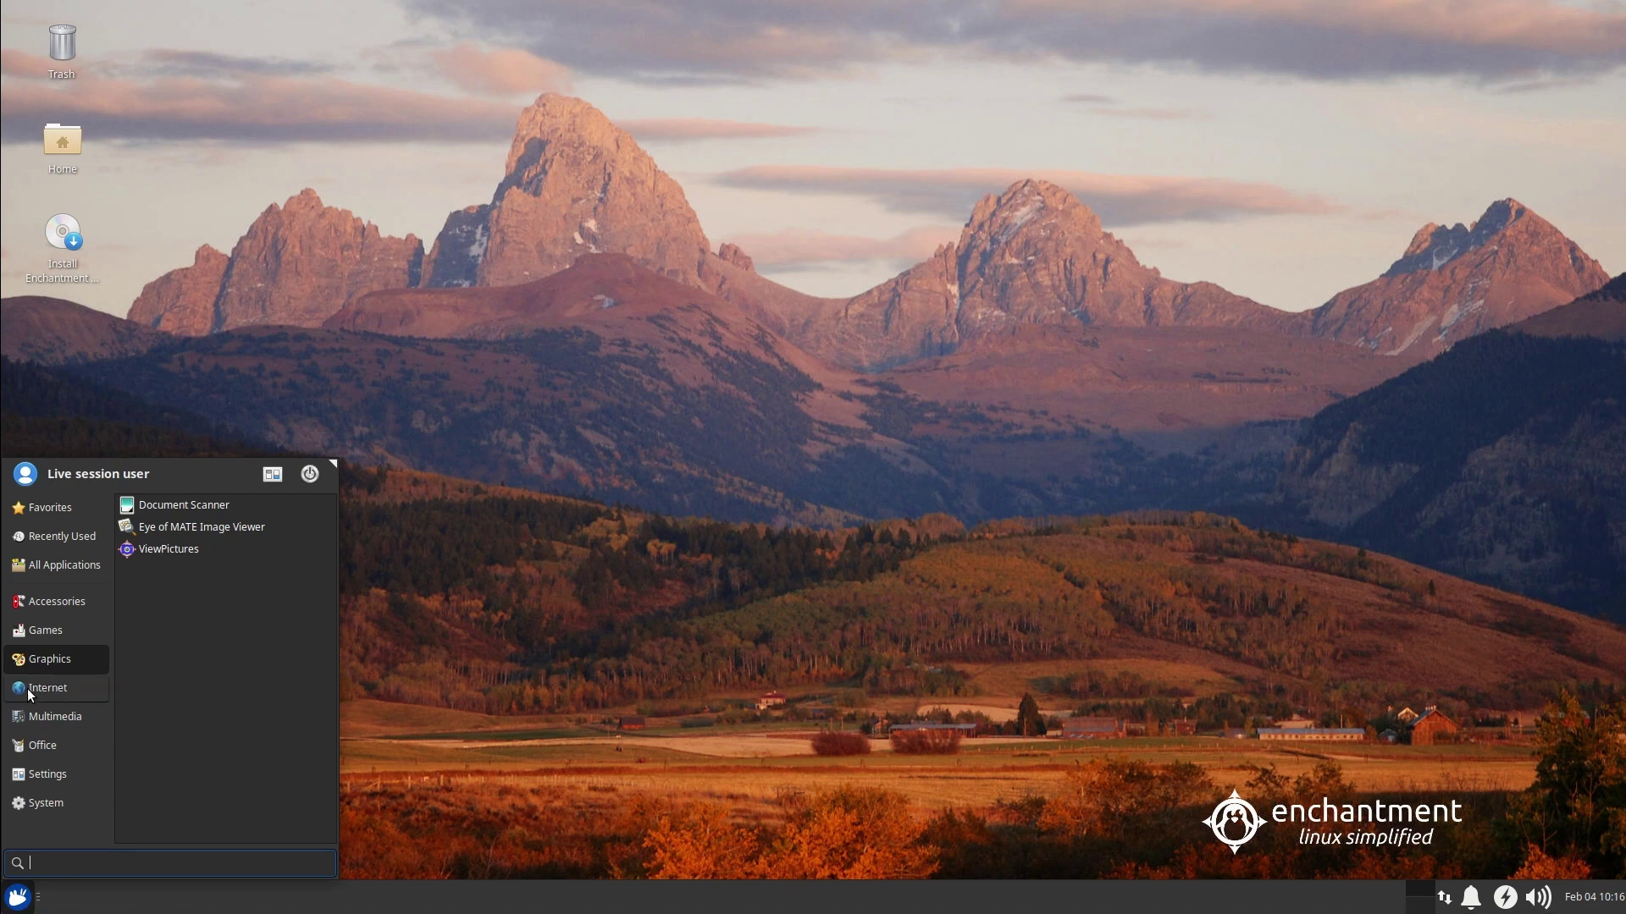
left_click(47, 688)
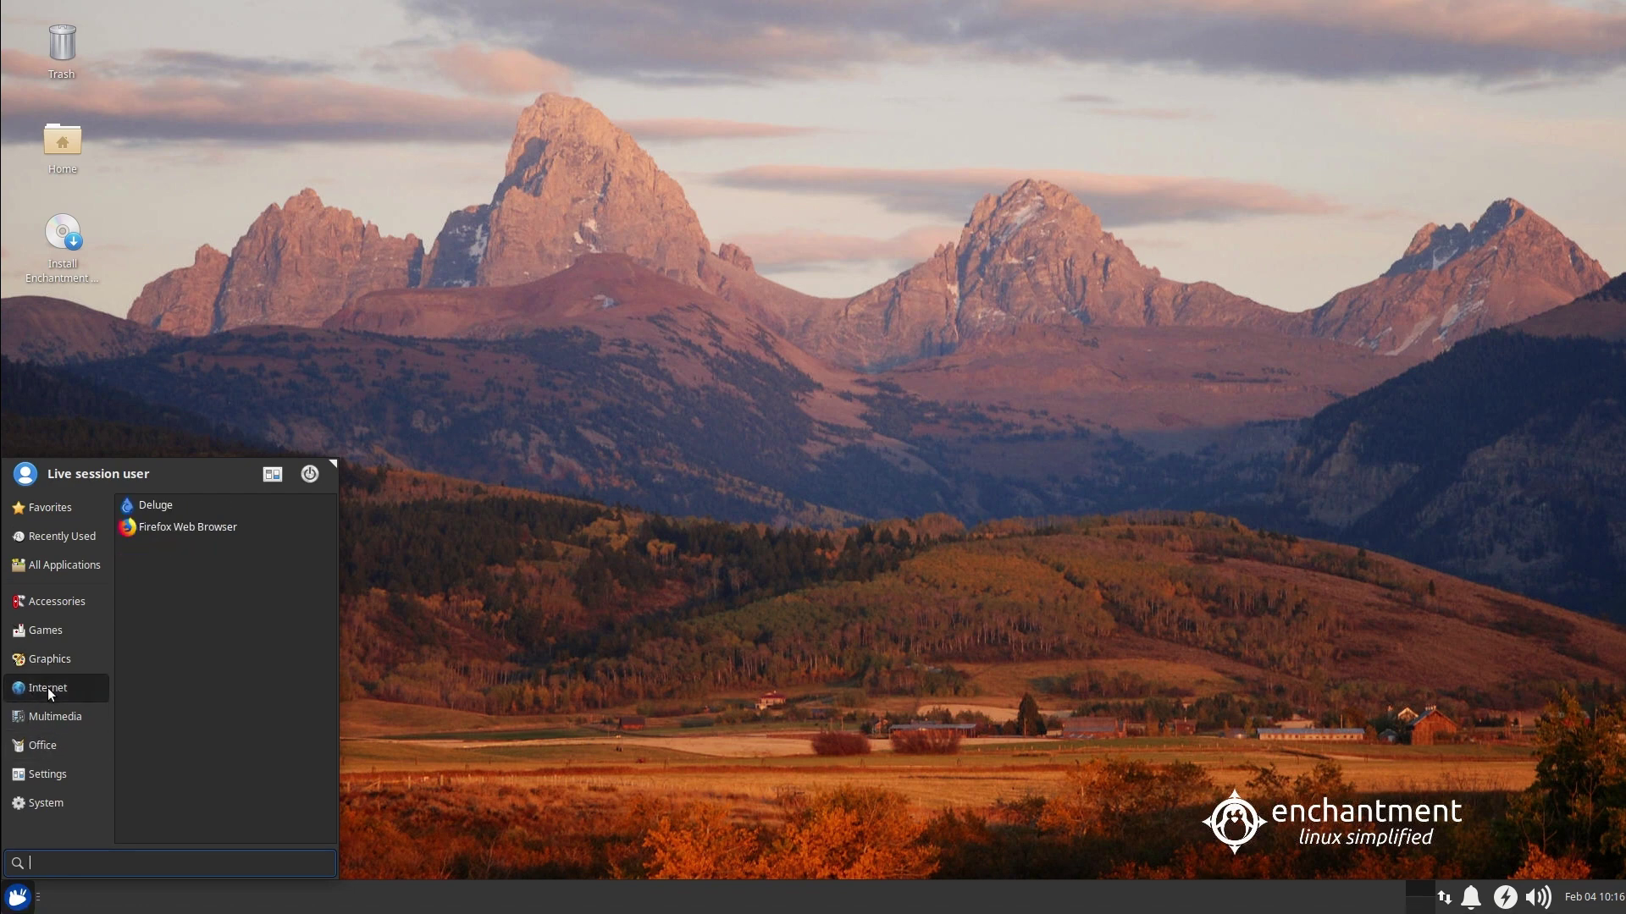
left_click(151, 529)
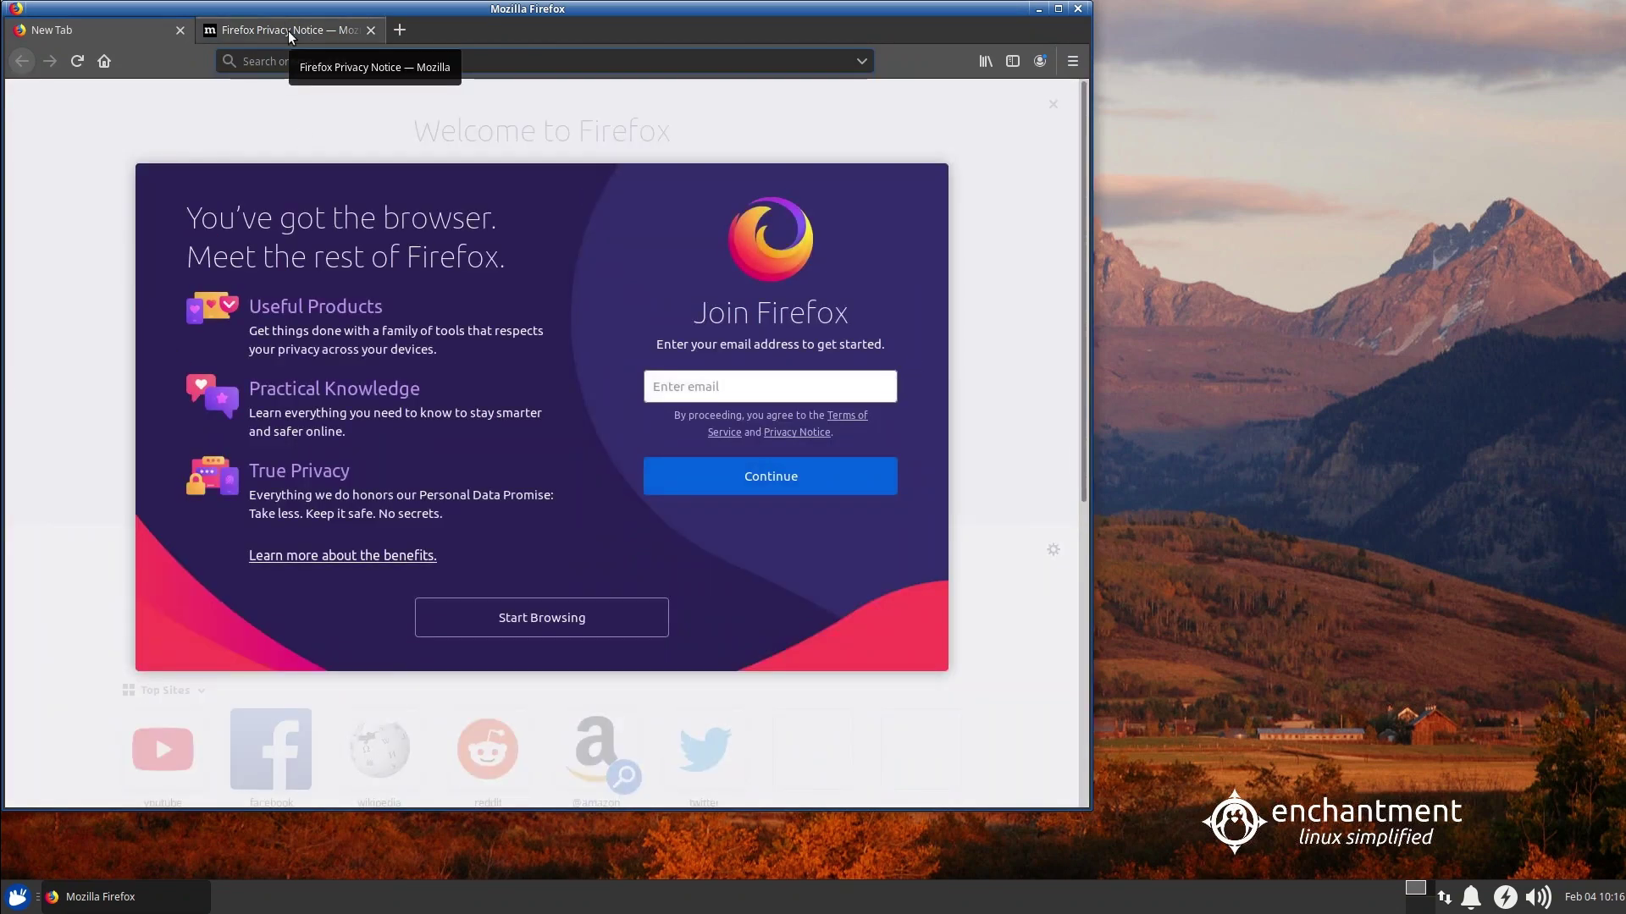
type("distrowa")
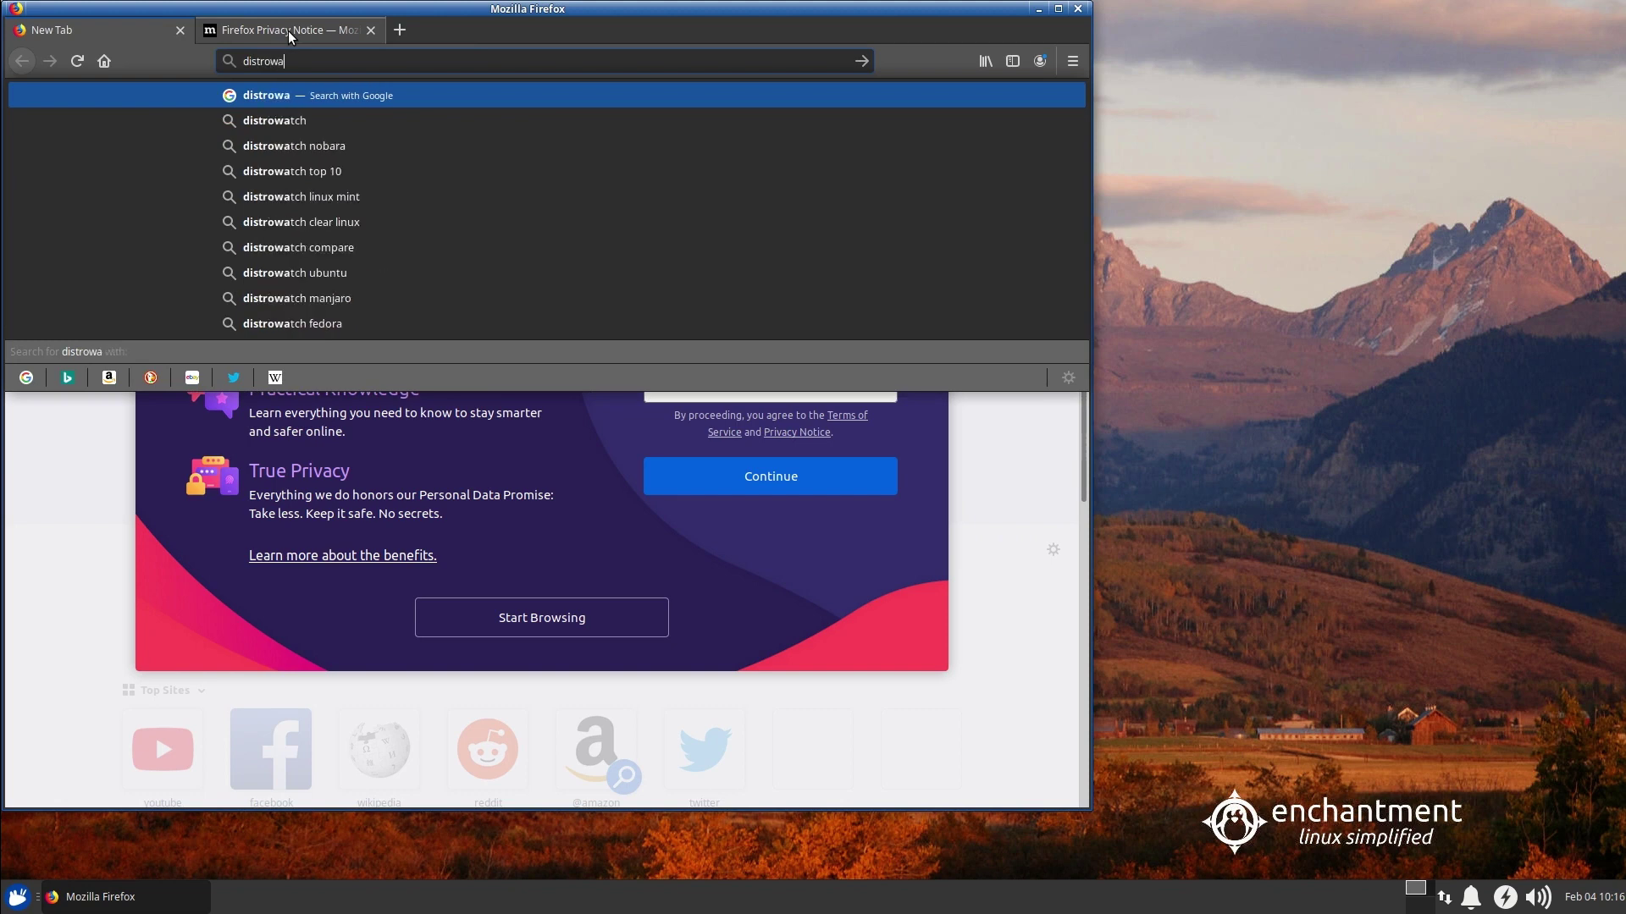
type("tch.com")
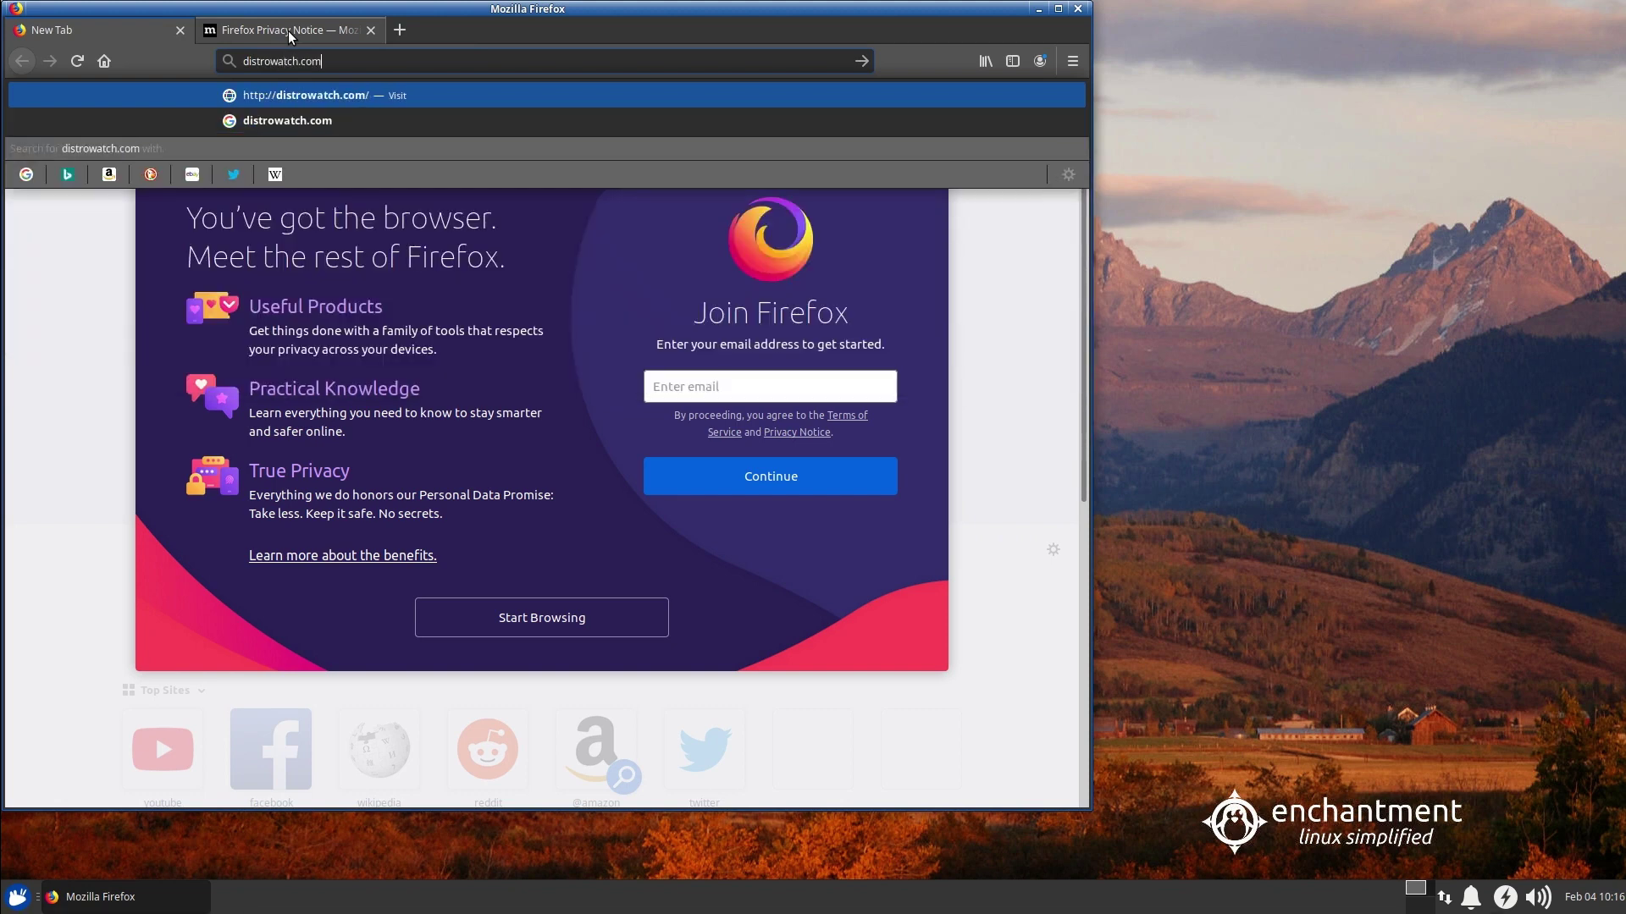
key("BackSpace")
key("BackSpace")
key("BackSpace")
key("BackSpace")
key("BackSpace")
key("BackSpace")
key("BackSpace")
key("BackSpace")
key("BackSpace")
key("BackSpace")
key("BackSpace")
key("BackSpace")
key("BackSpace")
key("BackSpace")
key("BackSpace")
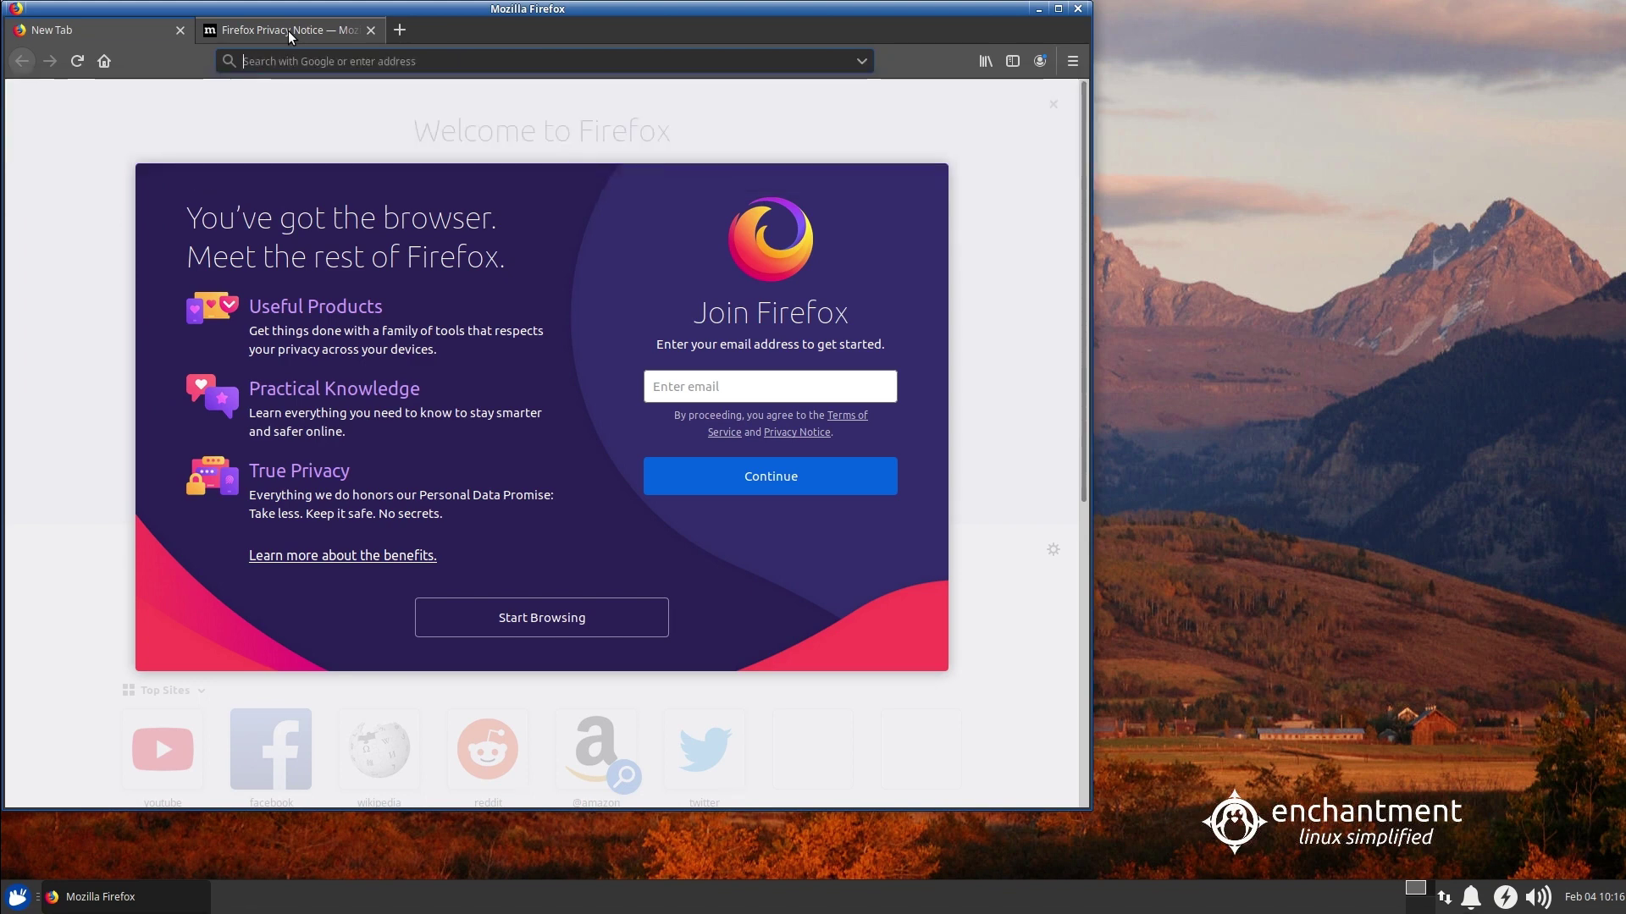
Go to linuxlap.com and accept all of the site's cookies
type("linuxlap.com")
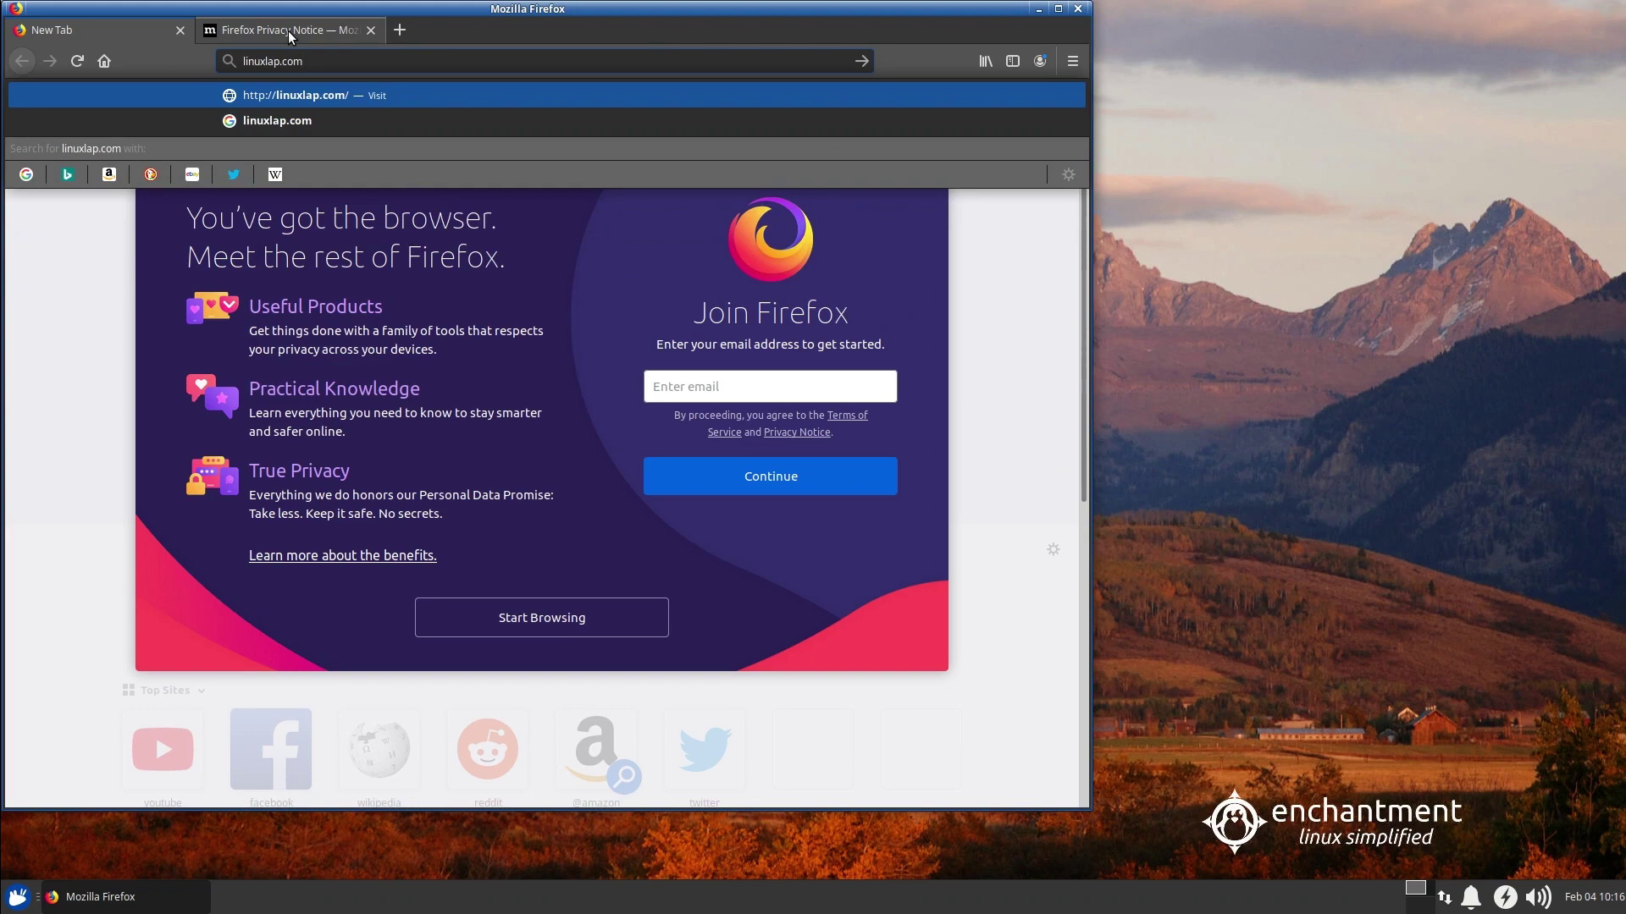
key("Return")
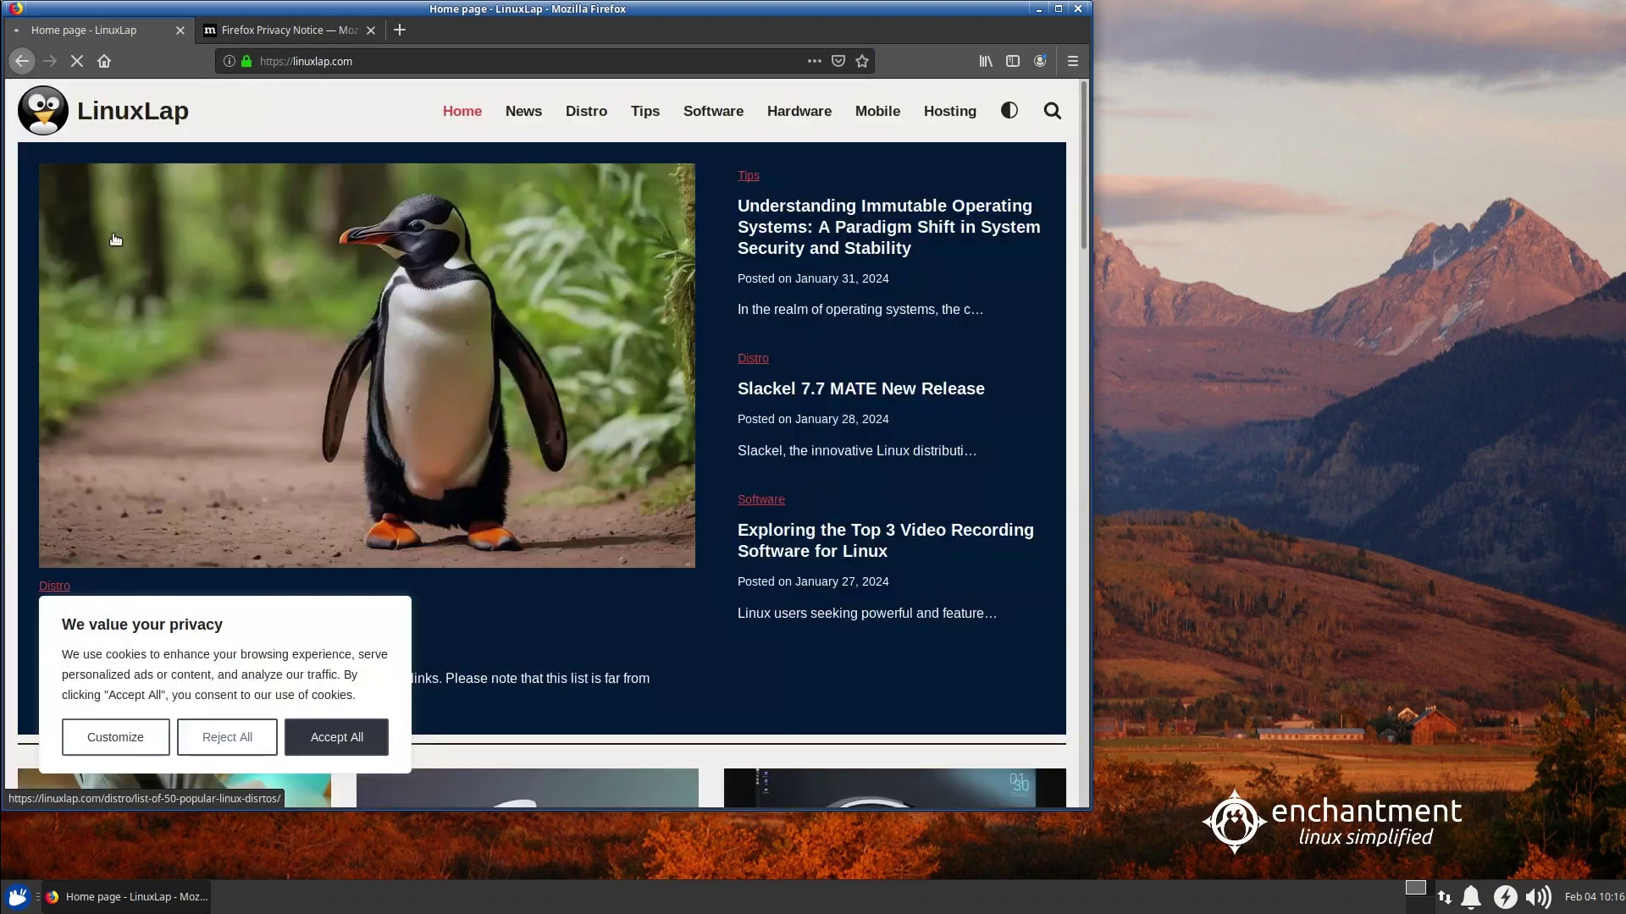
left_click(350, 726)
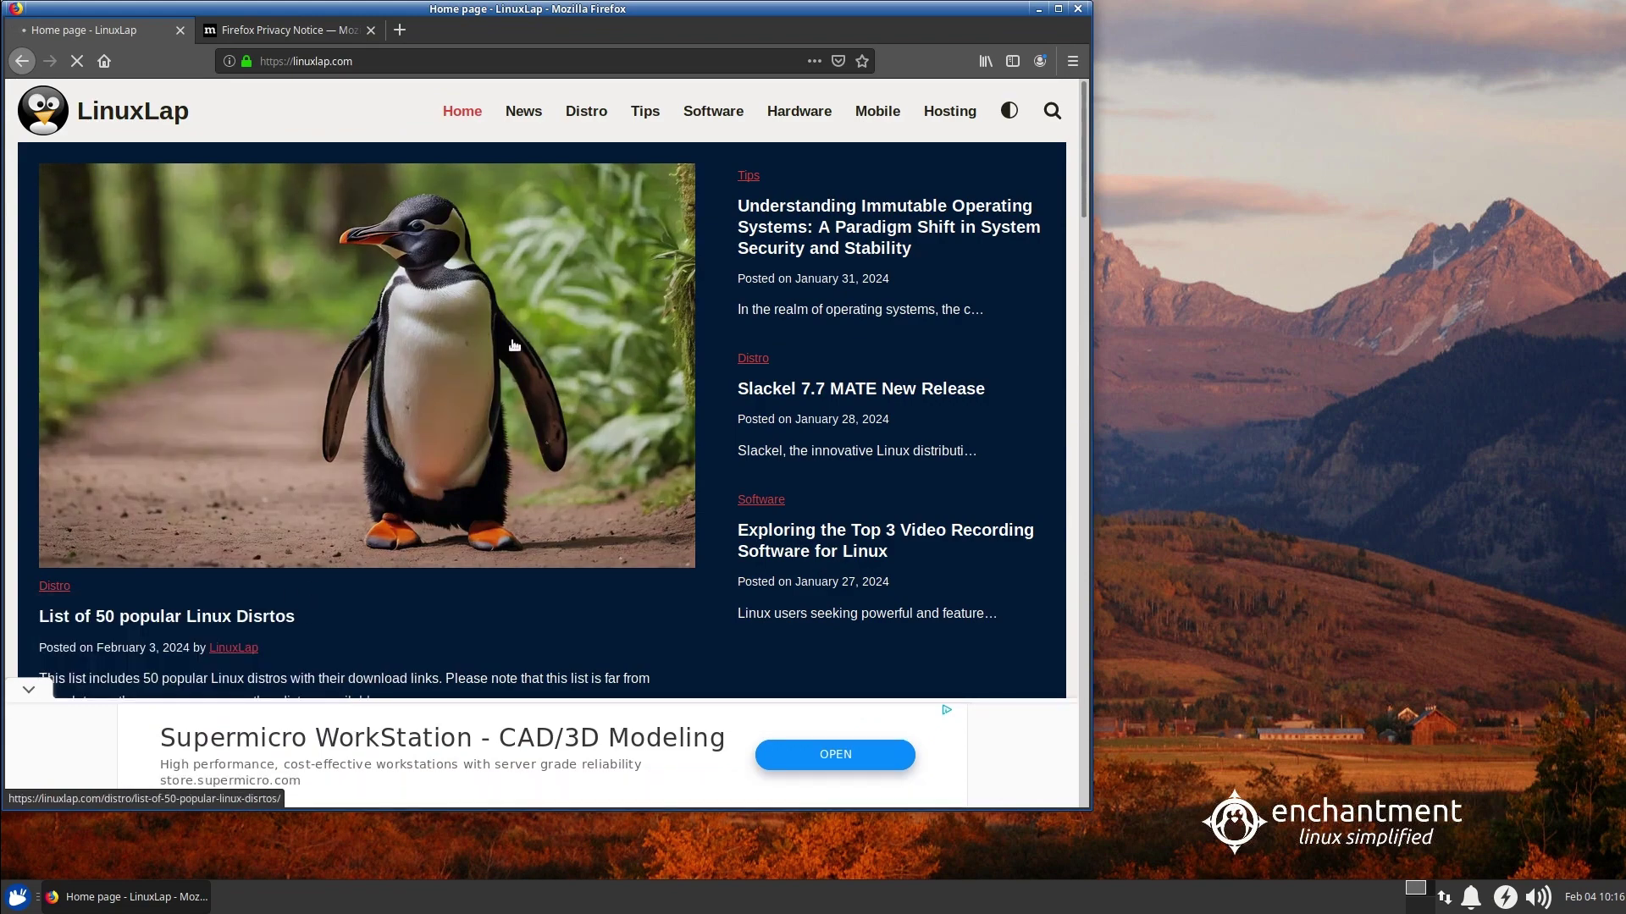
Open the "List of 50 popular Linux Disrtos" article, dismissing the full-page advertisement, and maximise the browser window
left_click(370, 257)
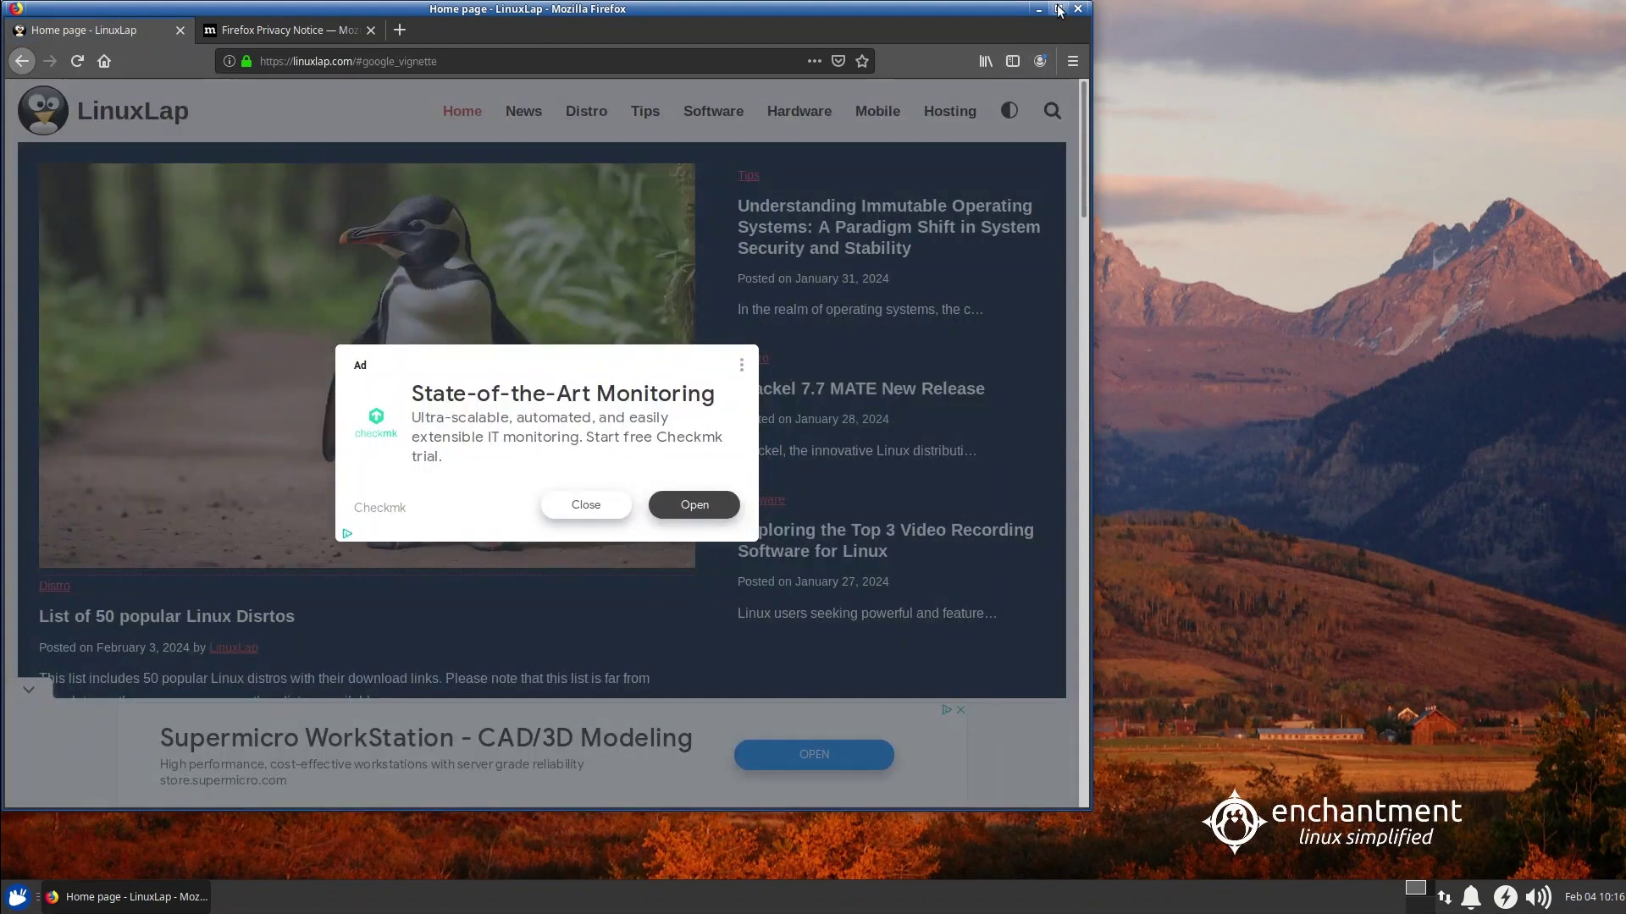
left_click(584, 504)
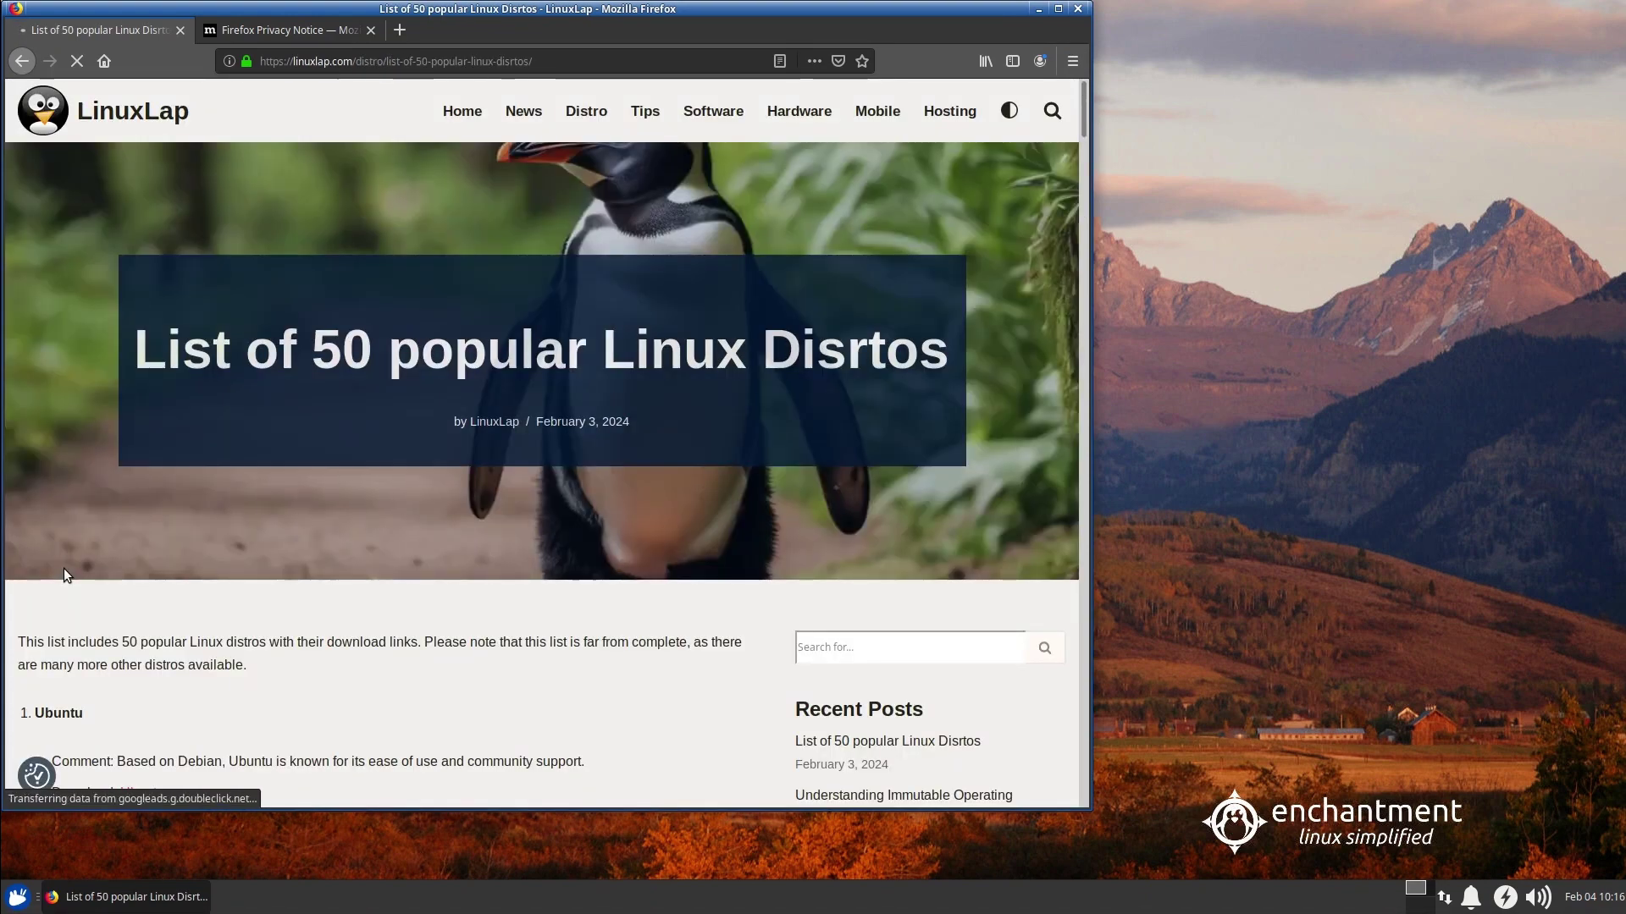
left_click(1058, 7)
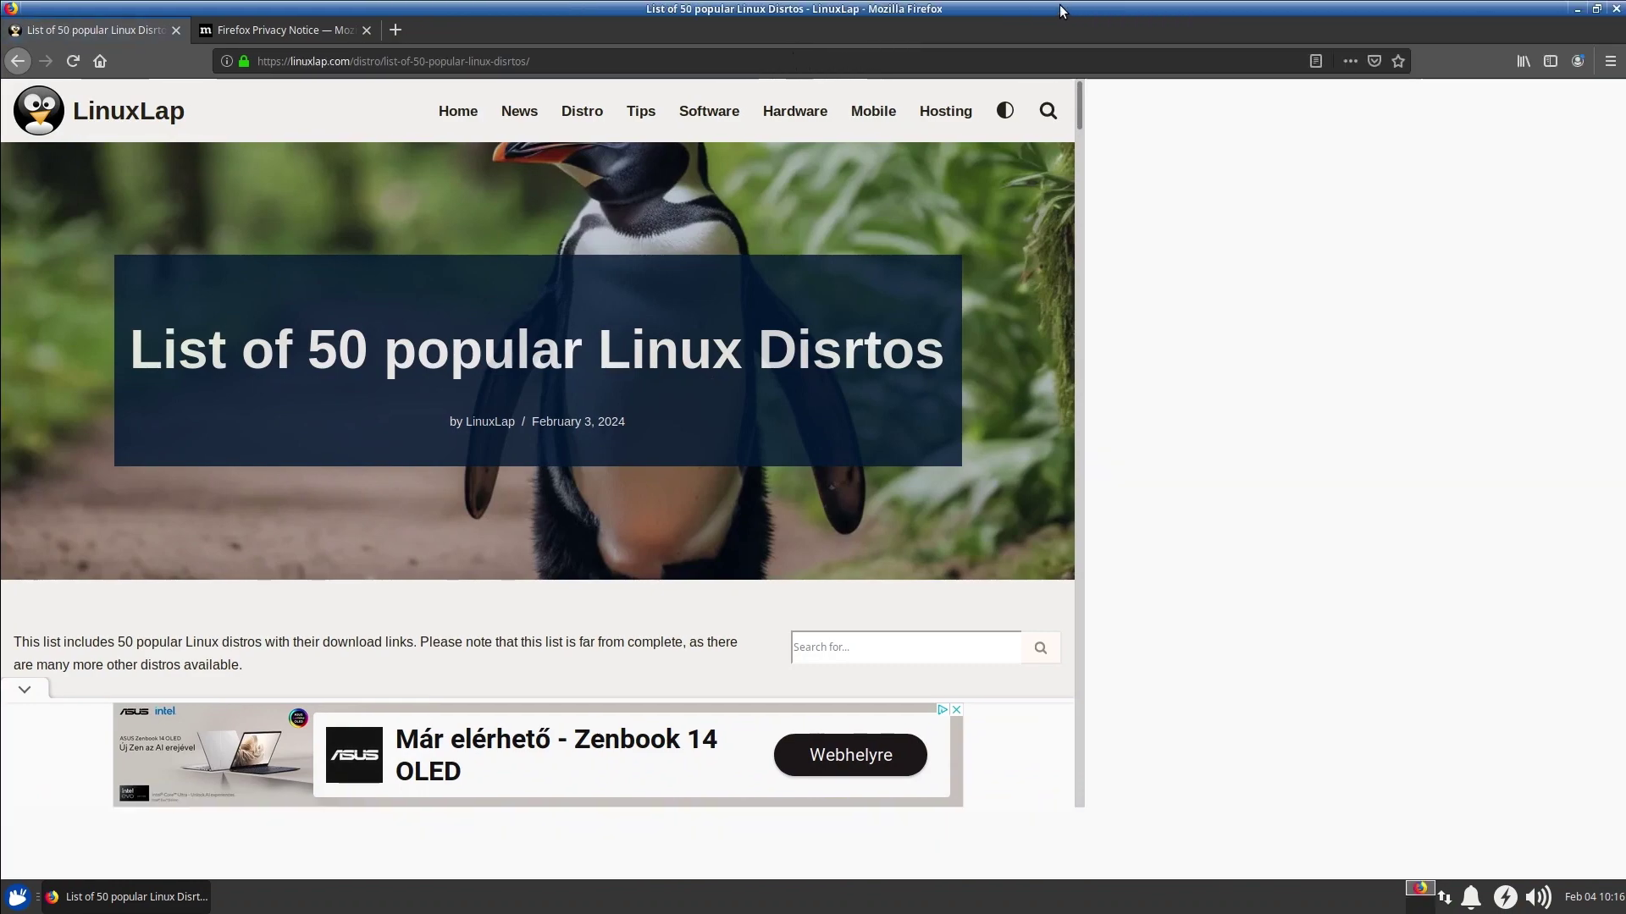
Skim the list of Linux distros down to the end of the article and back, and quit Firefox, closing both tabs
scroll(546, 523, "down", 5)
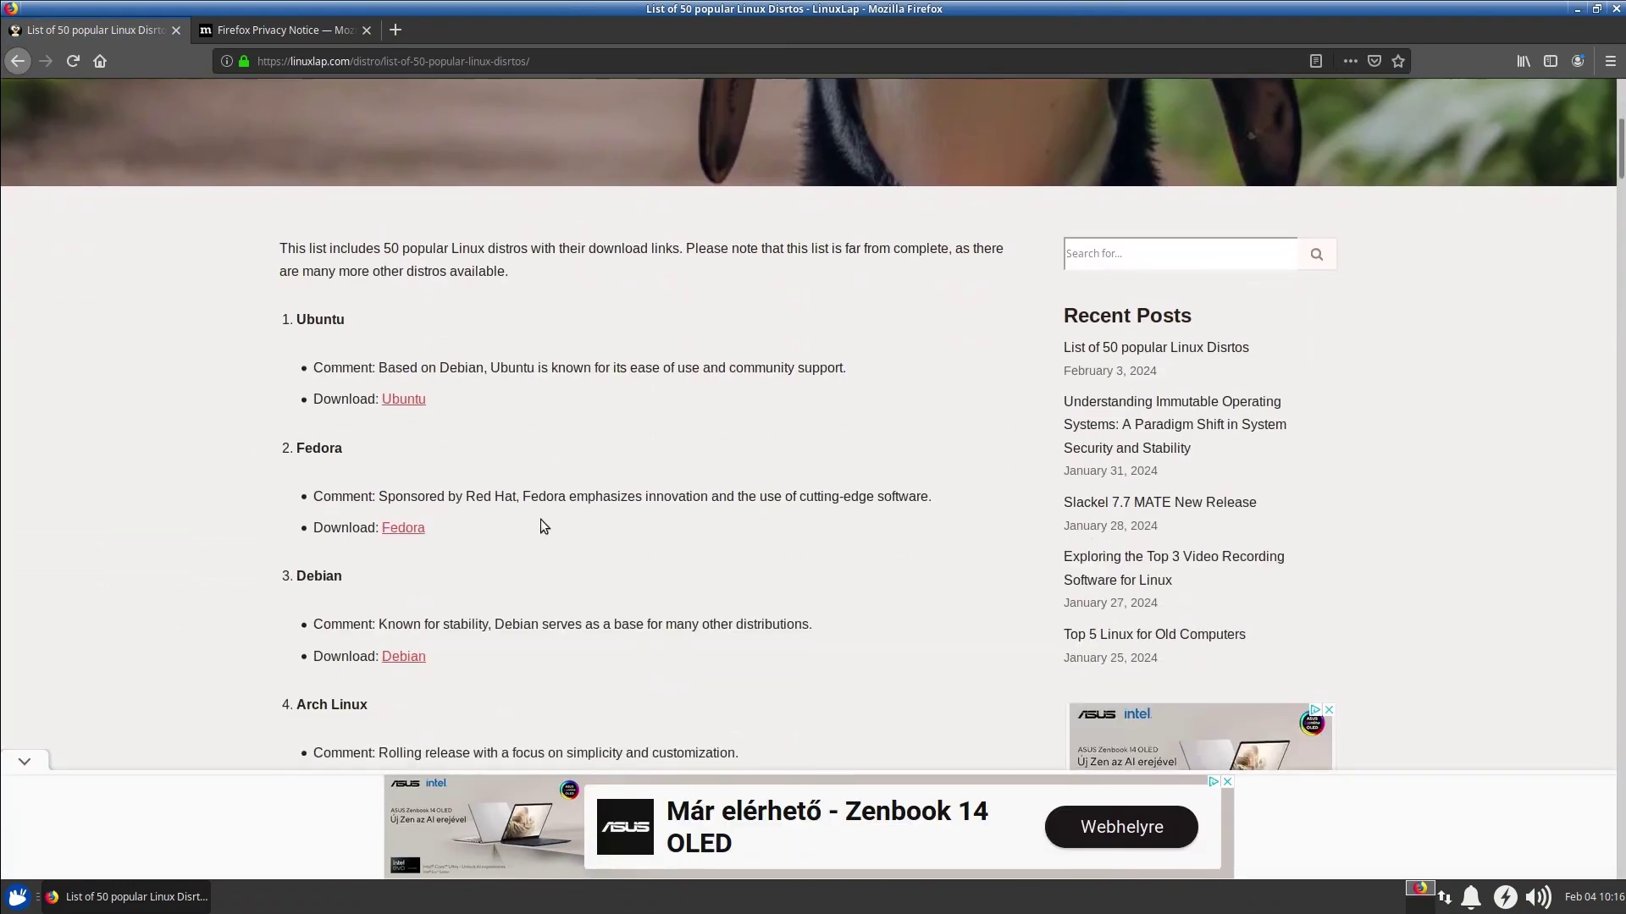
scroll(542, 519, "down", 10)
scroll(552, 515, "down", 7)
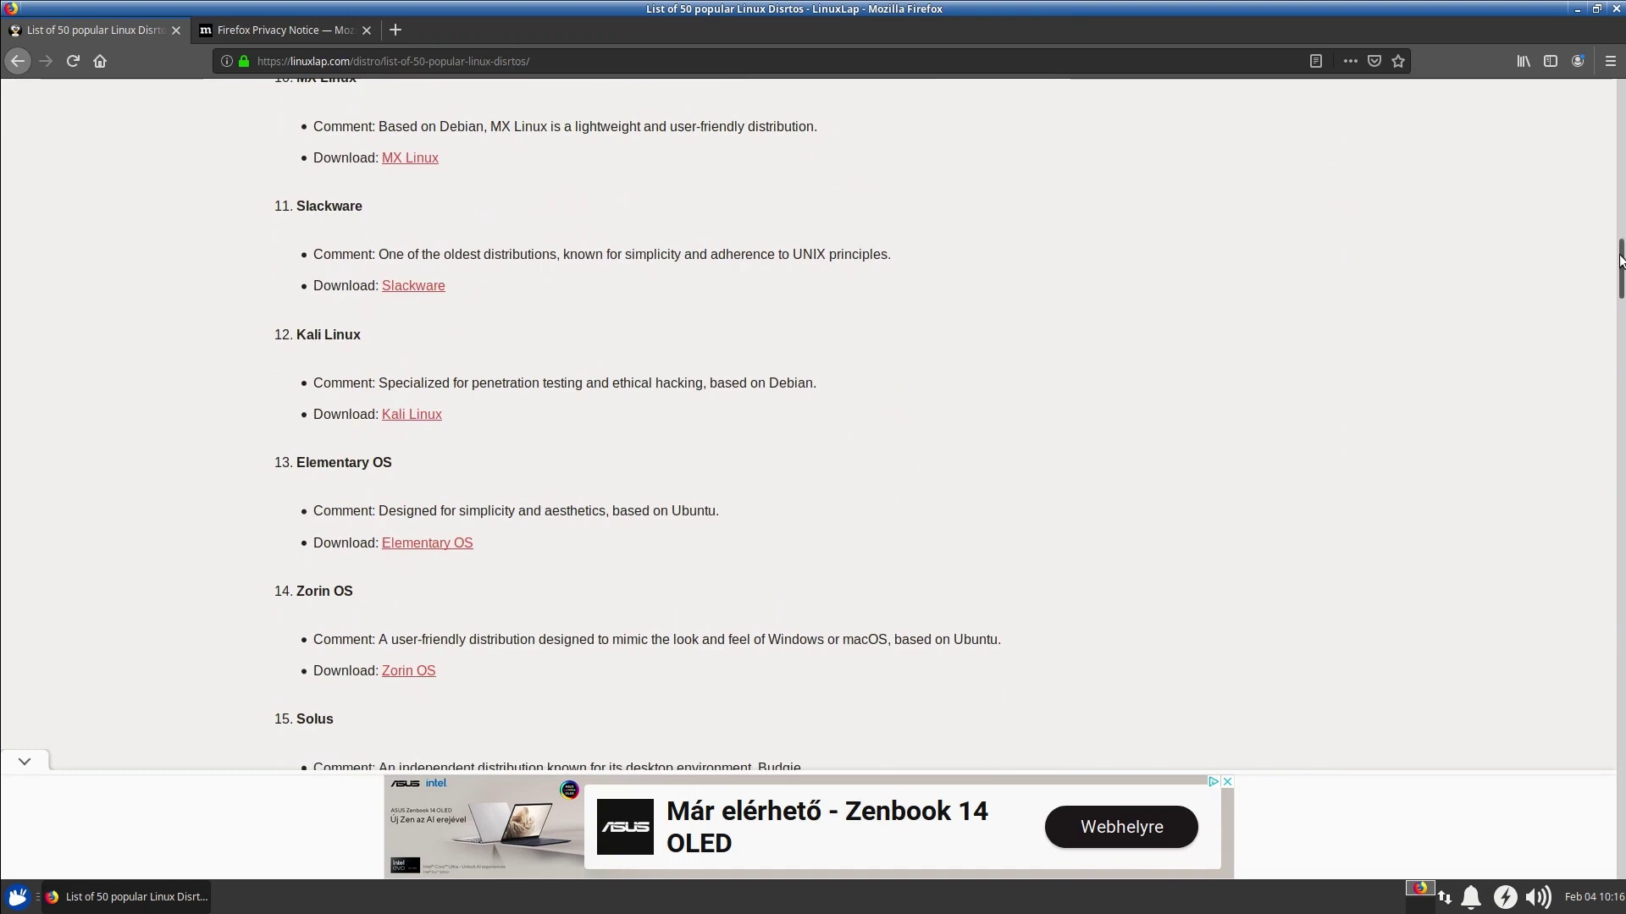
left_click_drag(1620, 261, 1620, 728)
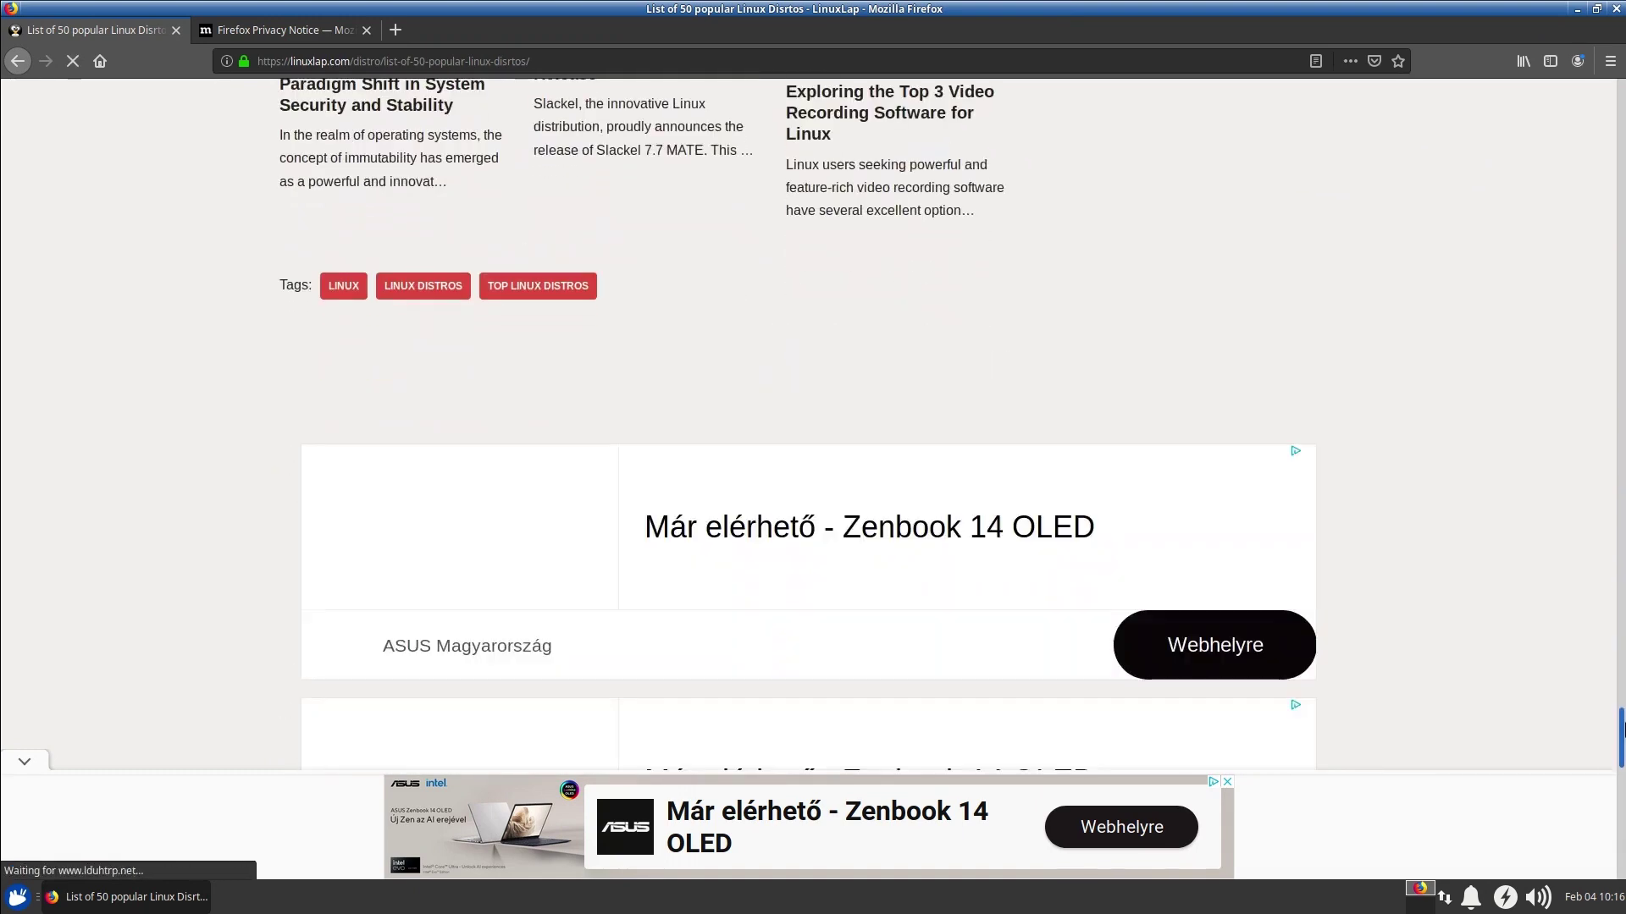
scroll(546, 316, "up", 20)
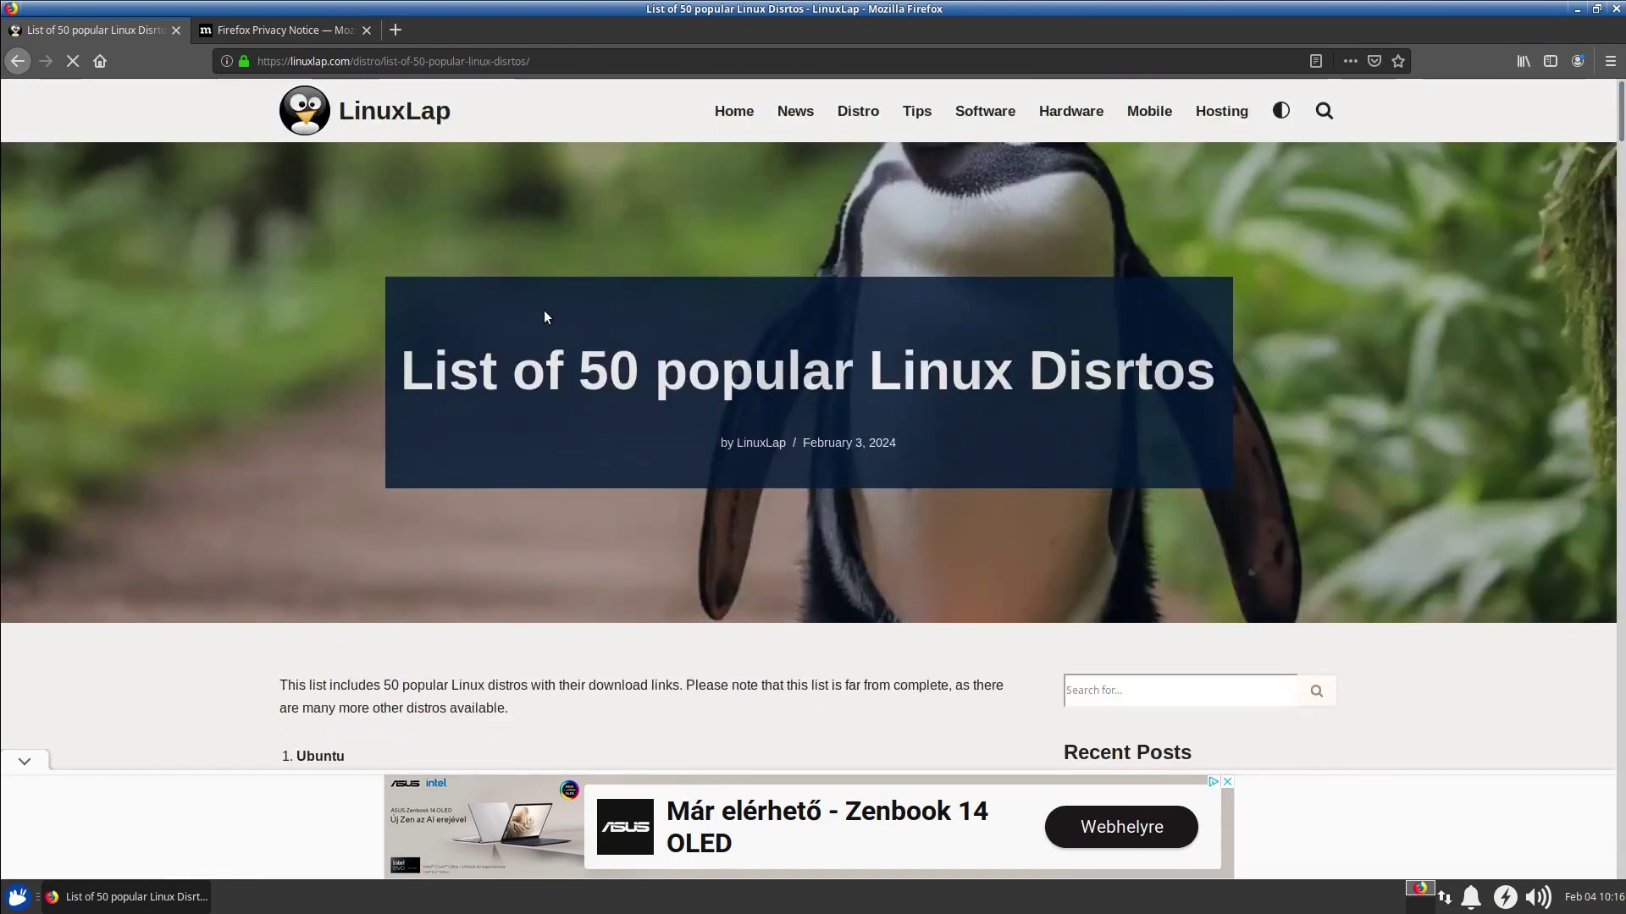
left_click(1615, 8)
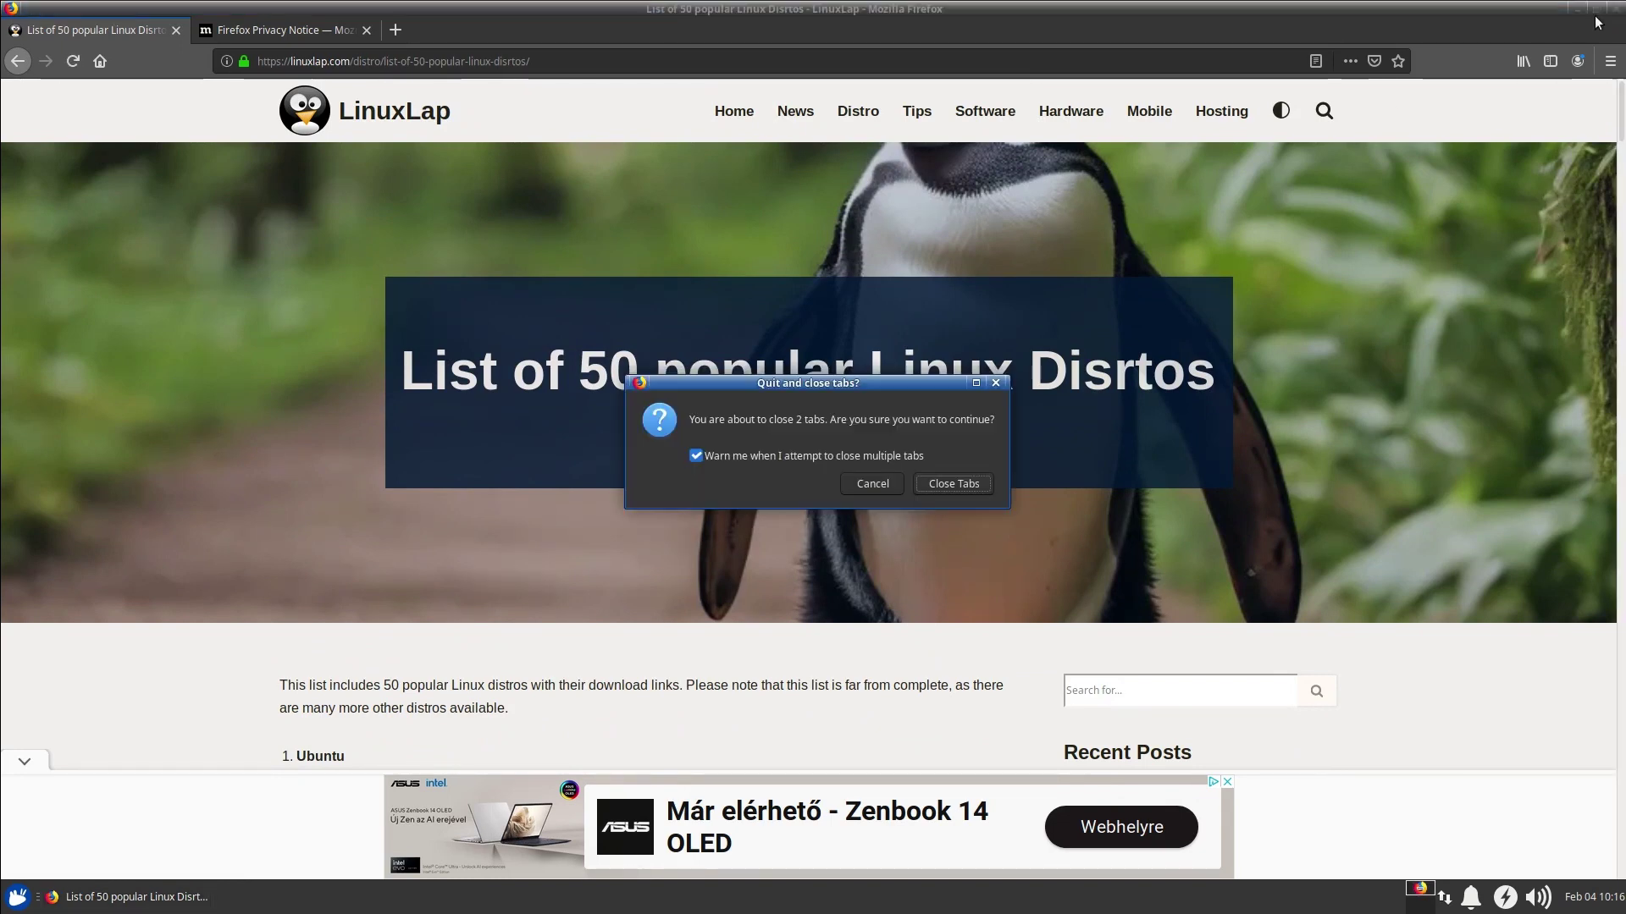
left_click(946, 489)
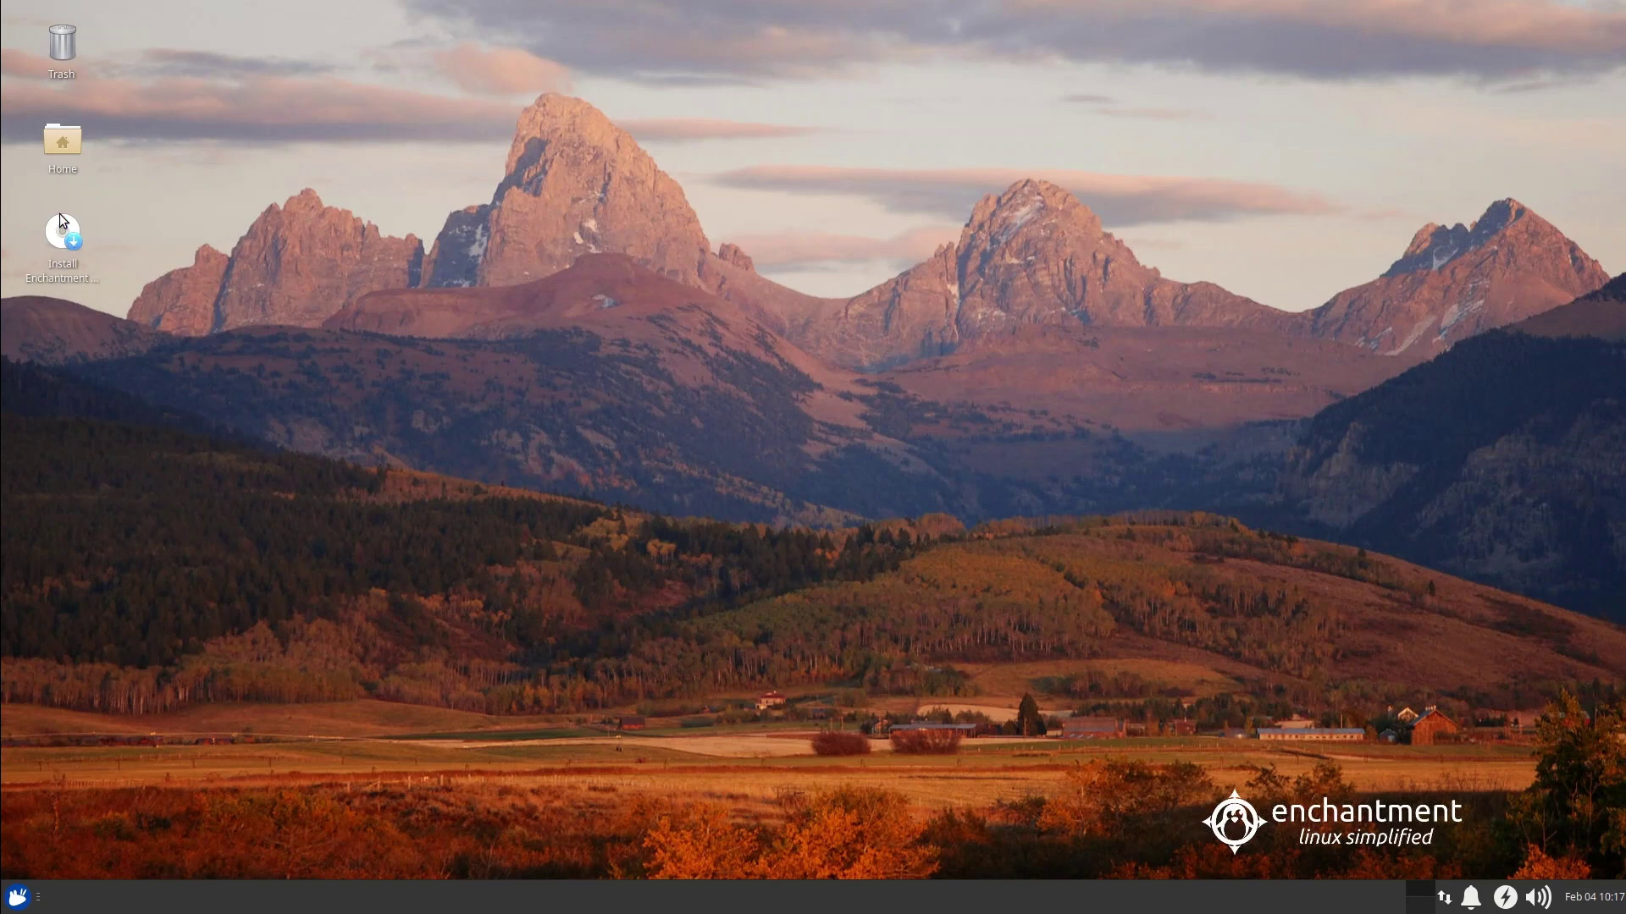
Move the Install Enchantment LTS icon to the desktop's upper middle, launch it, and accept English with the English (US) keyboard layout
left_click_drag(60, 236, 840, 165)
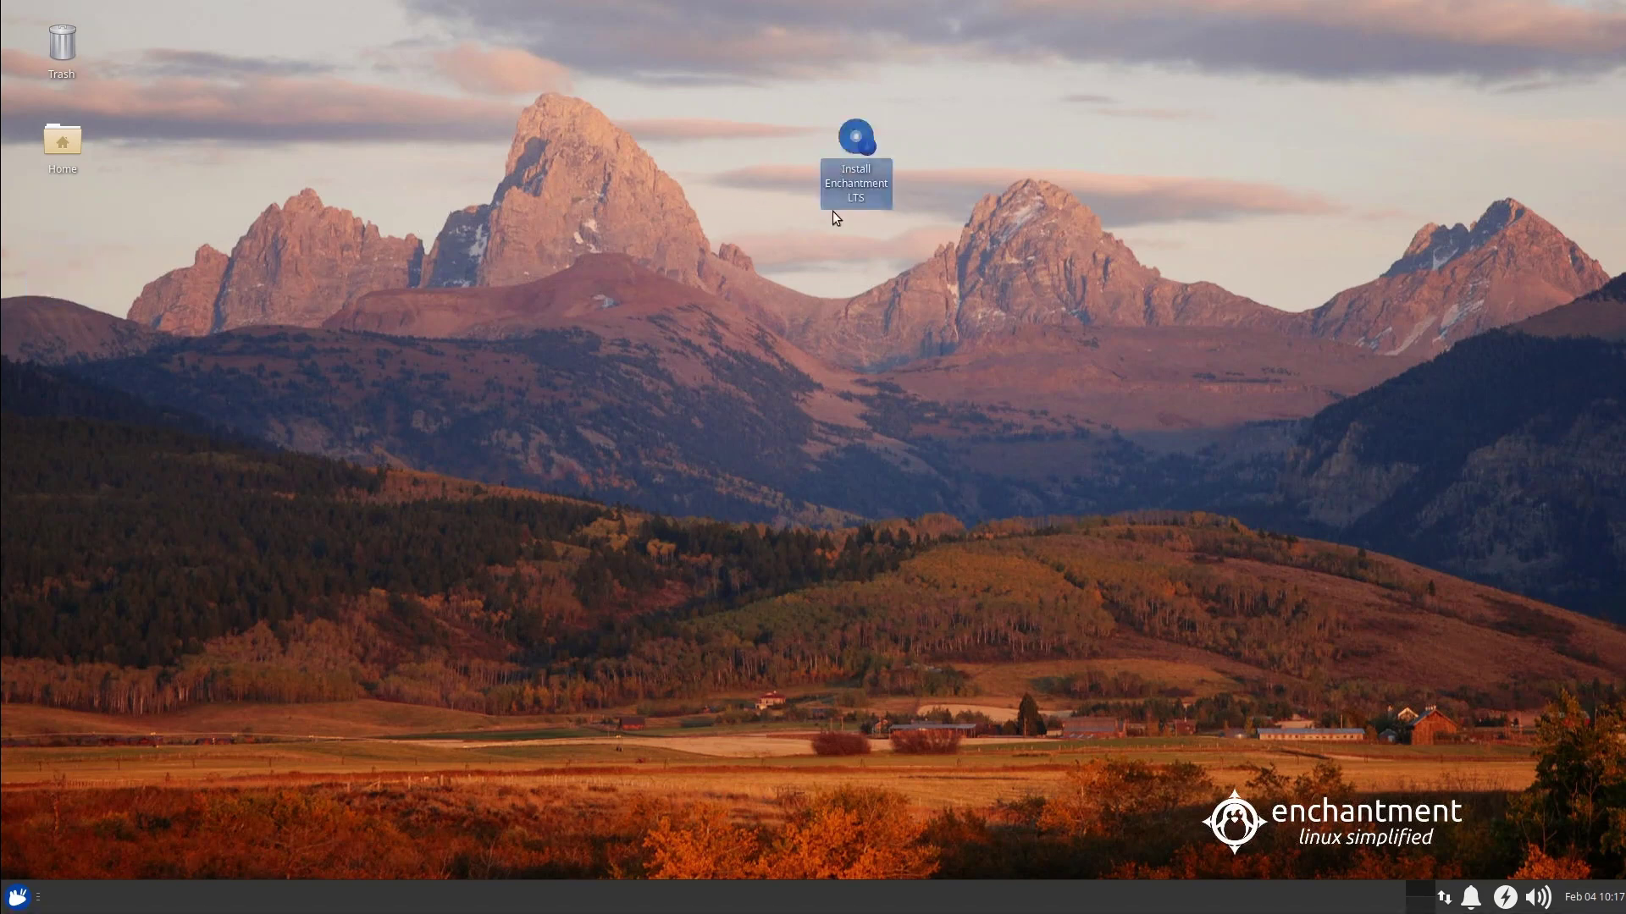
double_click(862, 136)
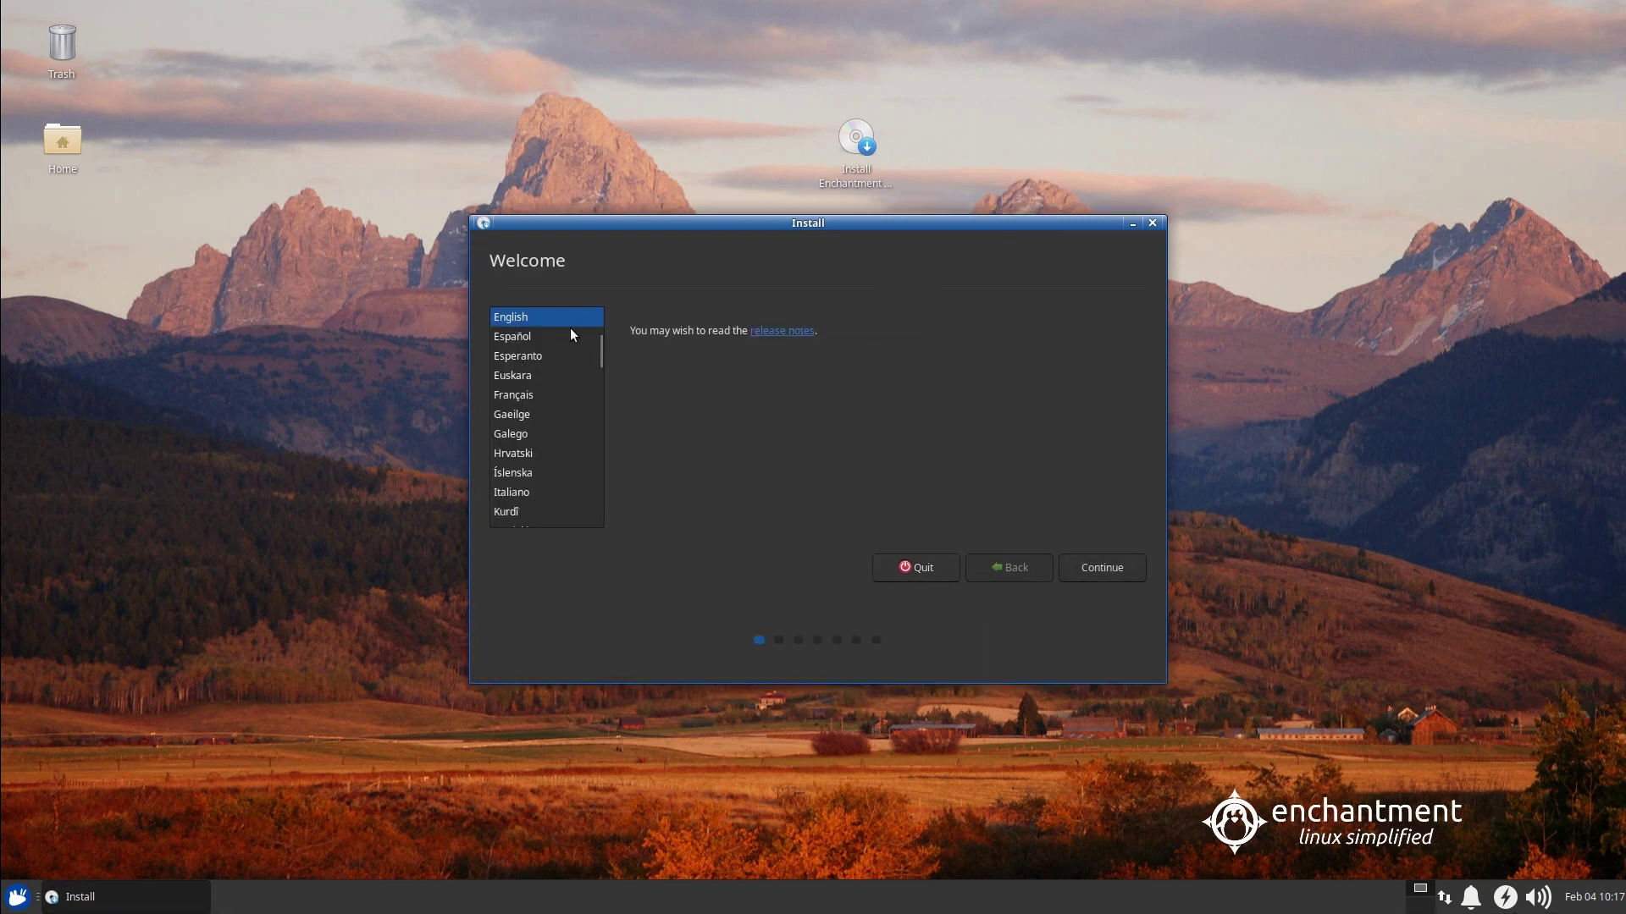
left_click(1101, 569)
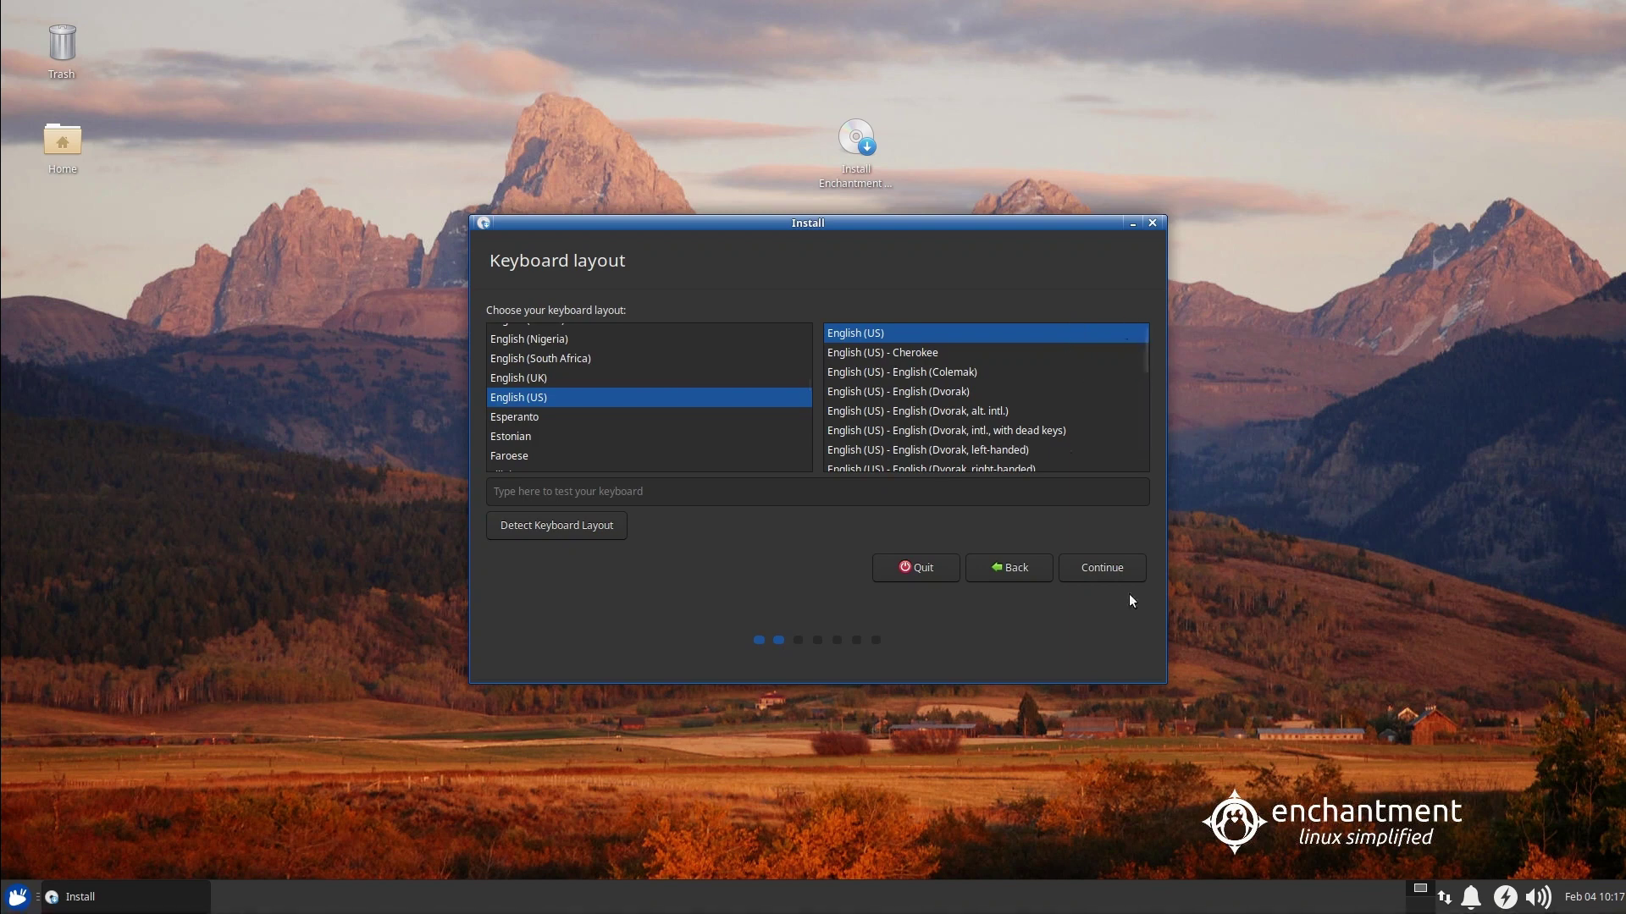
left_click(1108, 570)
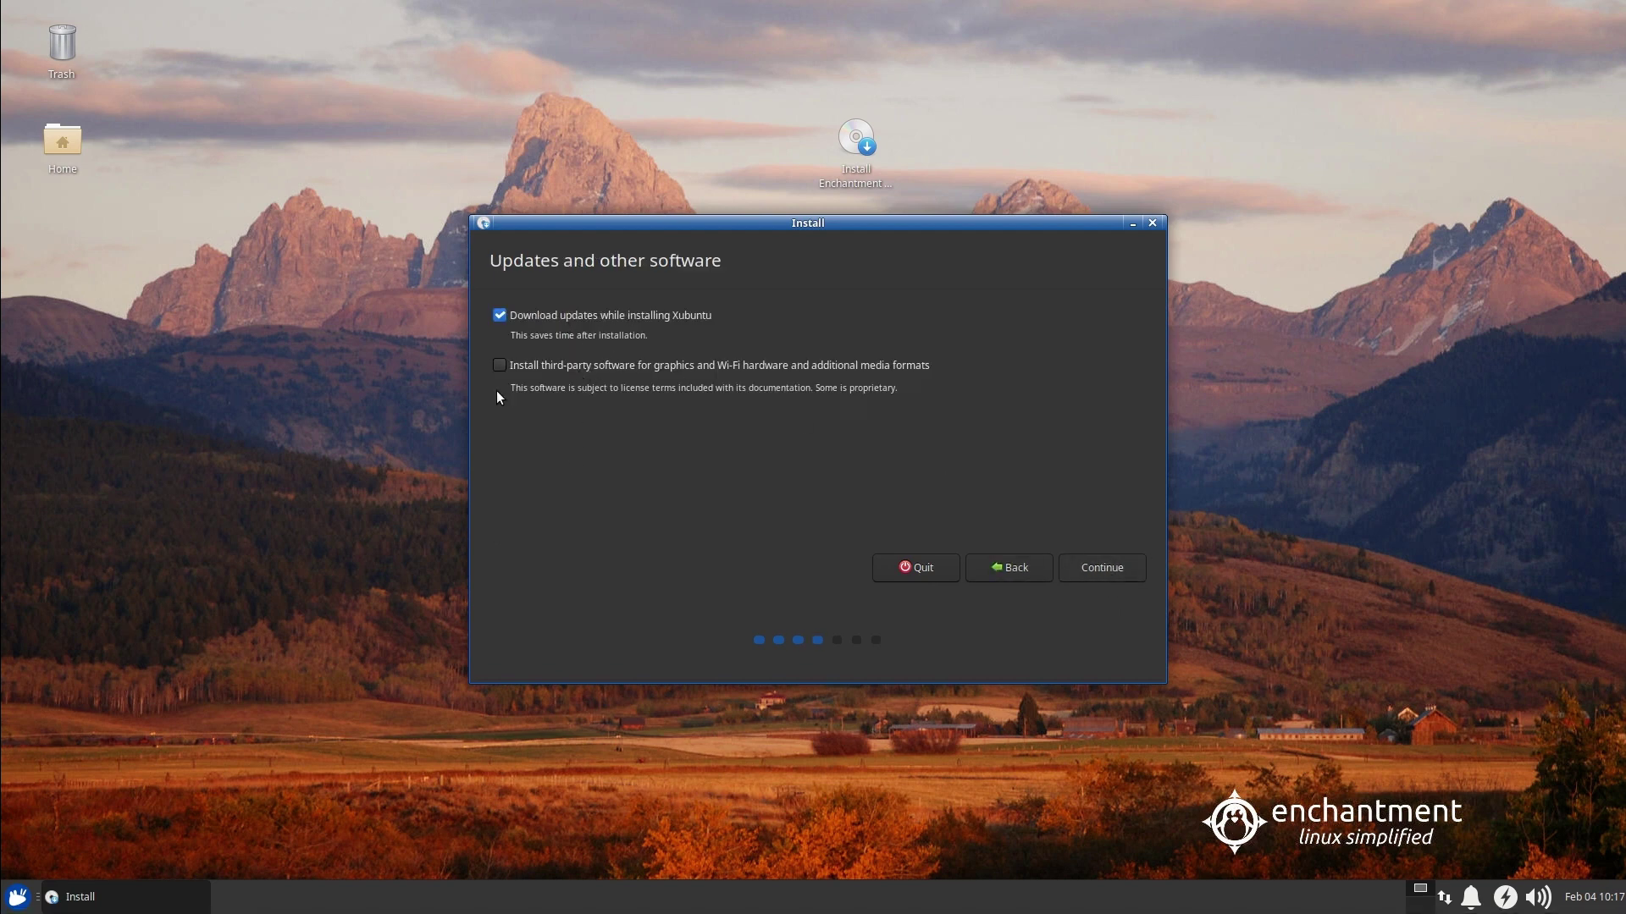
Include updates and third-party software, choose to erase the disk and install Xubuntu, and confirm writing the changes to the disks
left_click(1106, 577)
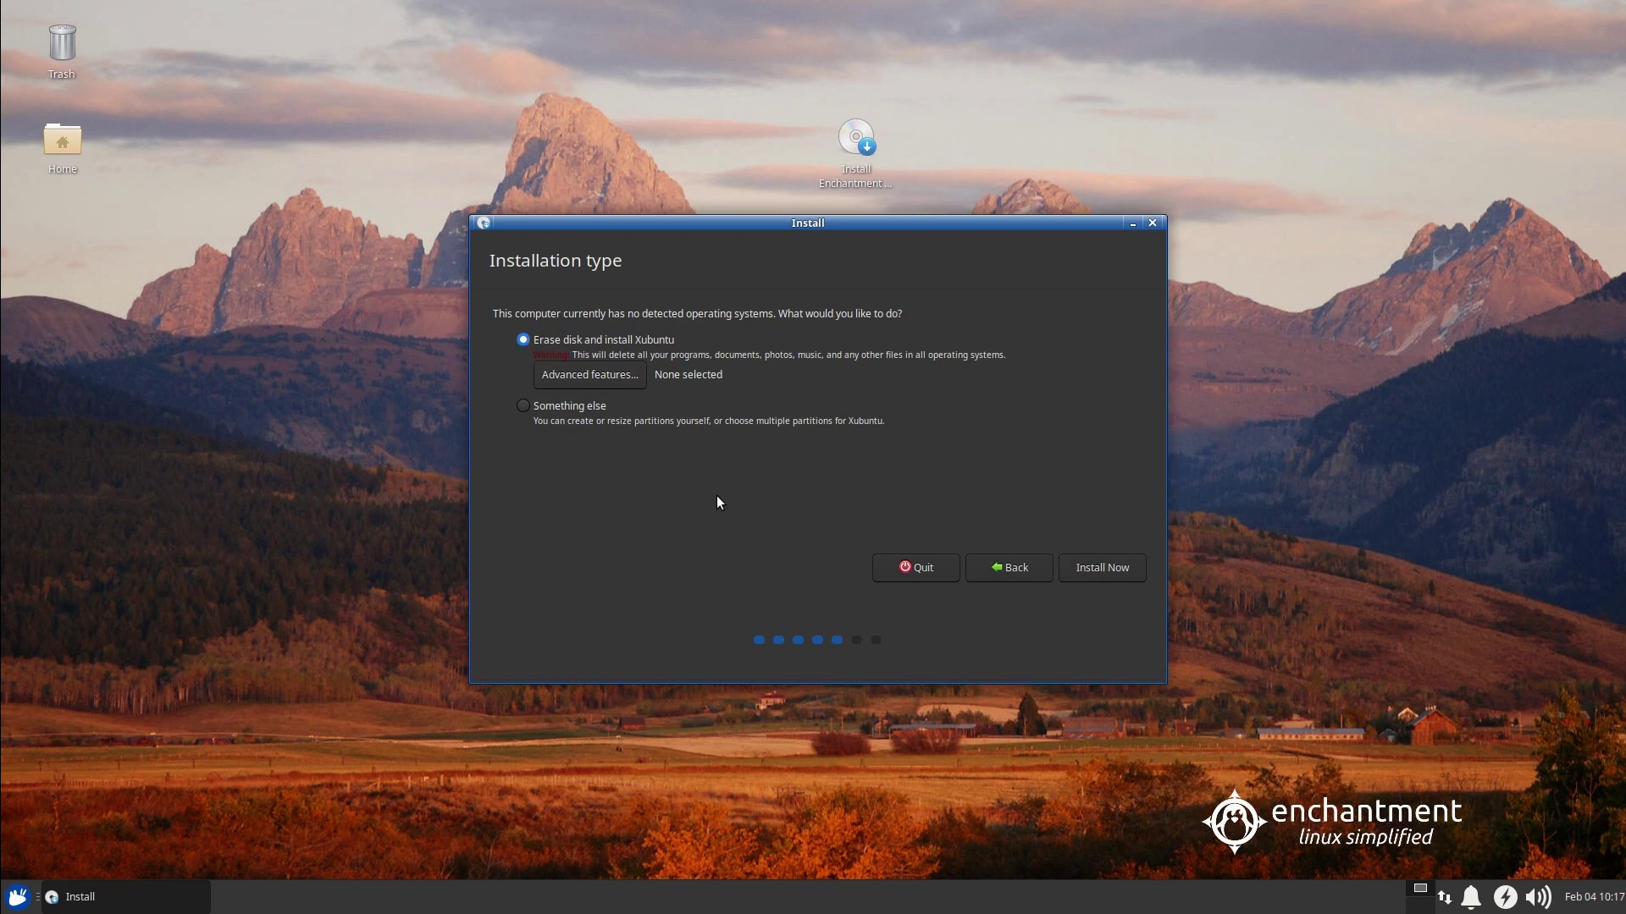
left_click(1110, 576)
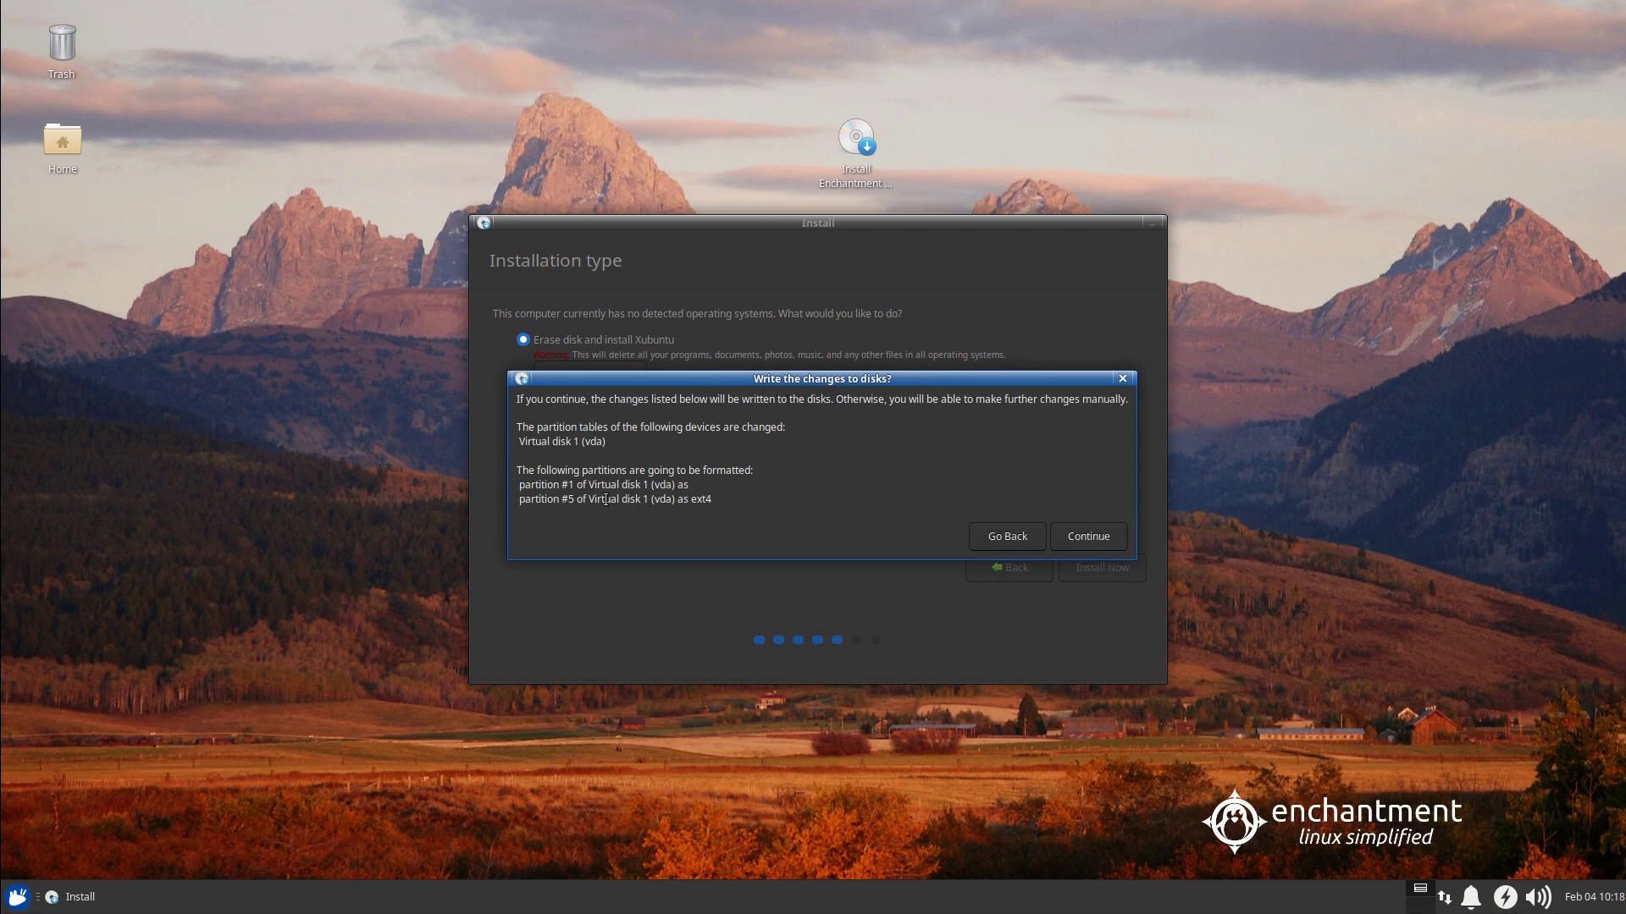
left_click(1073, 540)
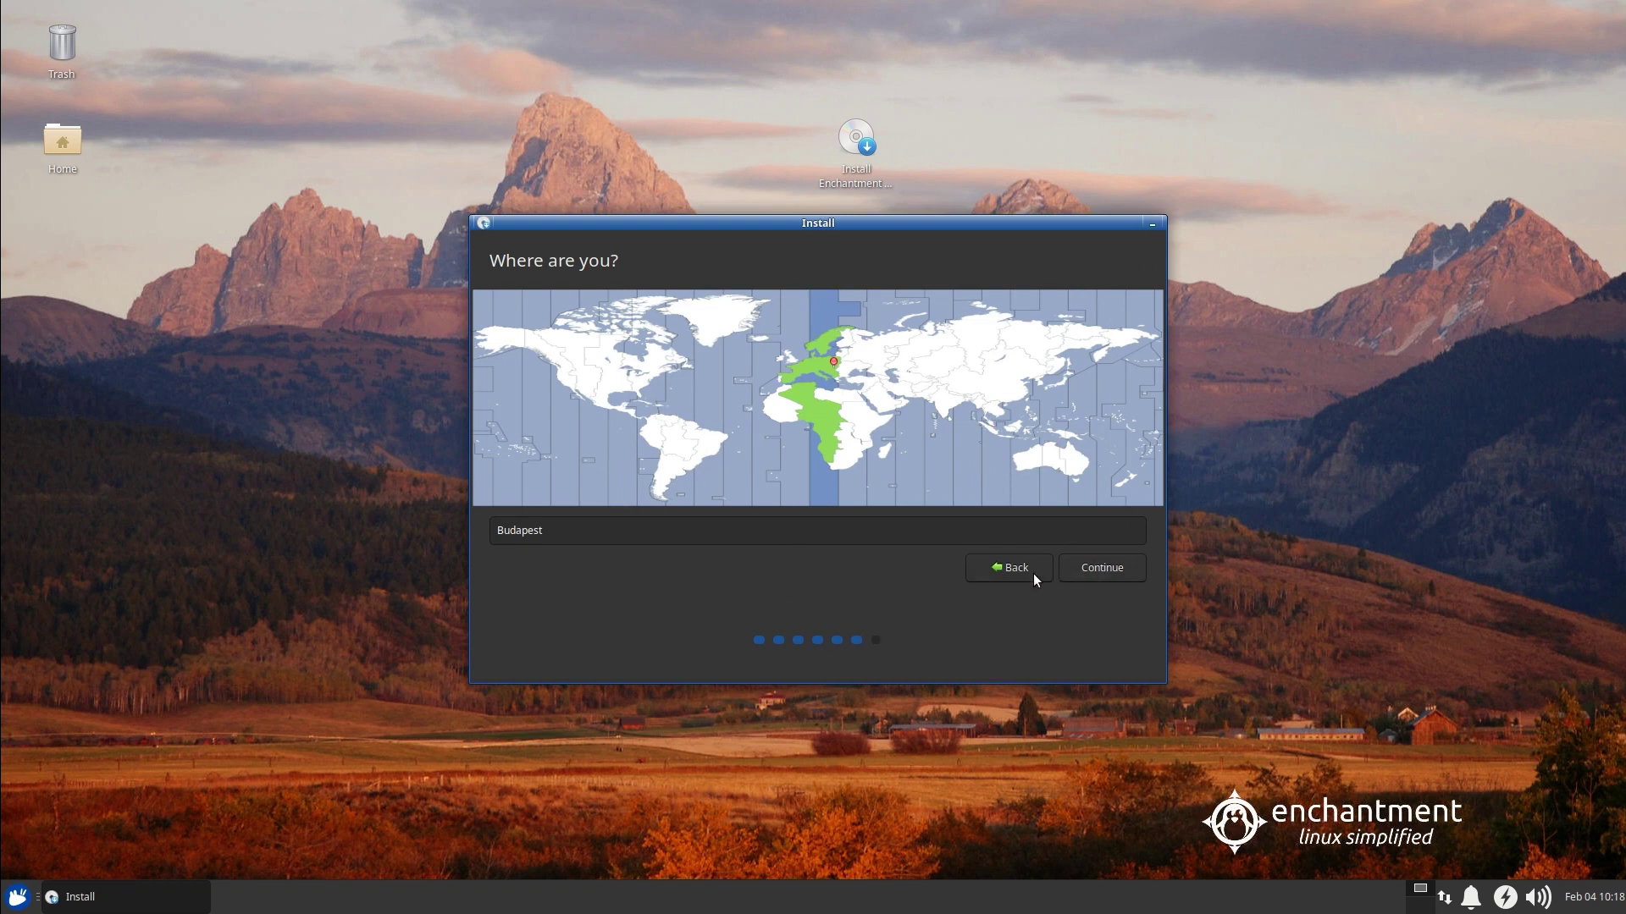
Go back from the location page to the installer's Keyboard layout page and move the Install window slightly up the desktop
left_click(1006, 565)
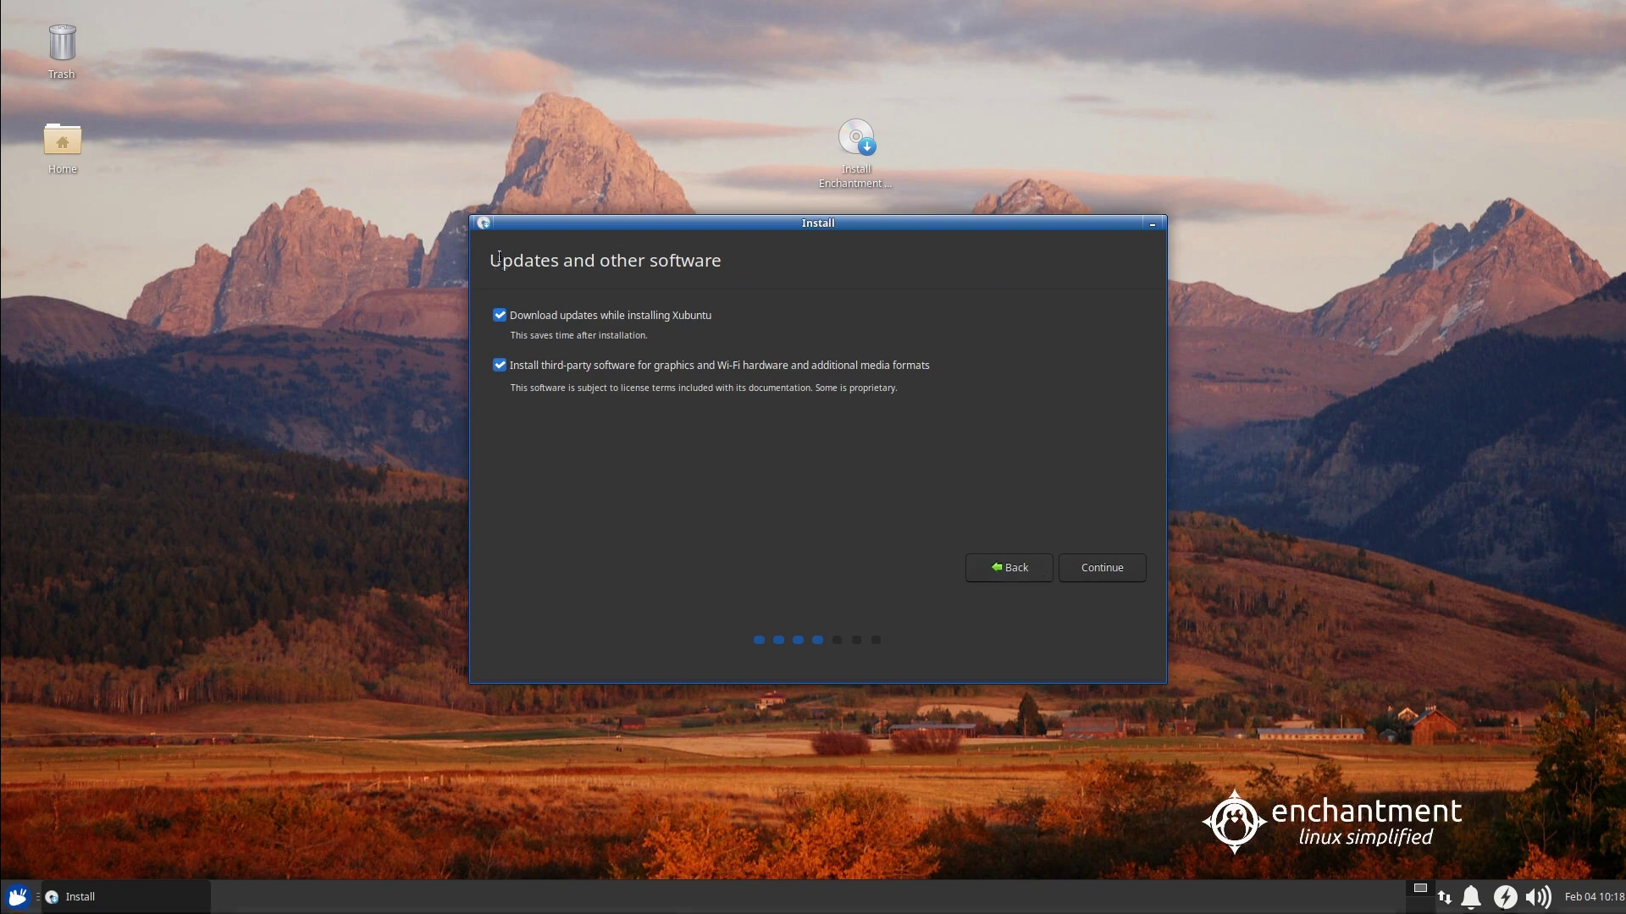
left_click(1000, 566)
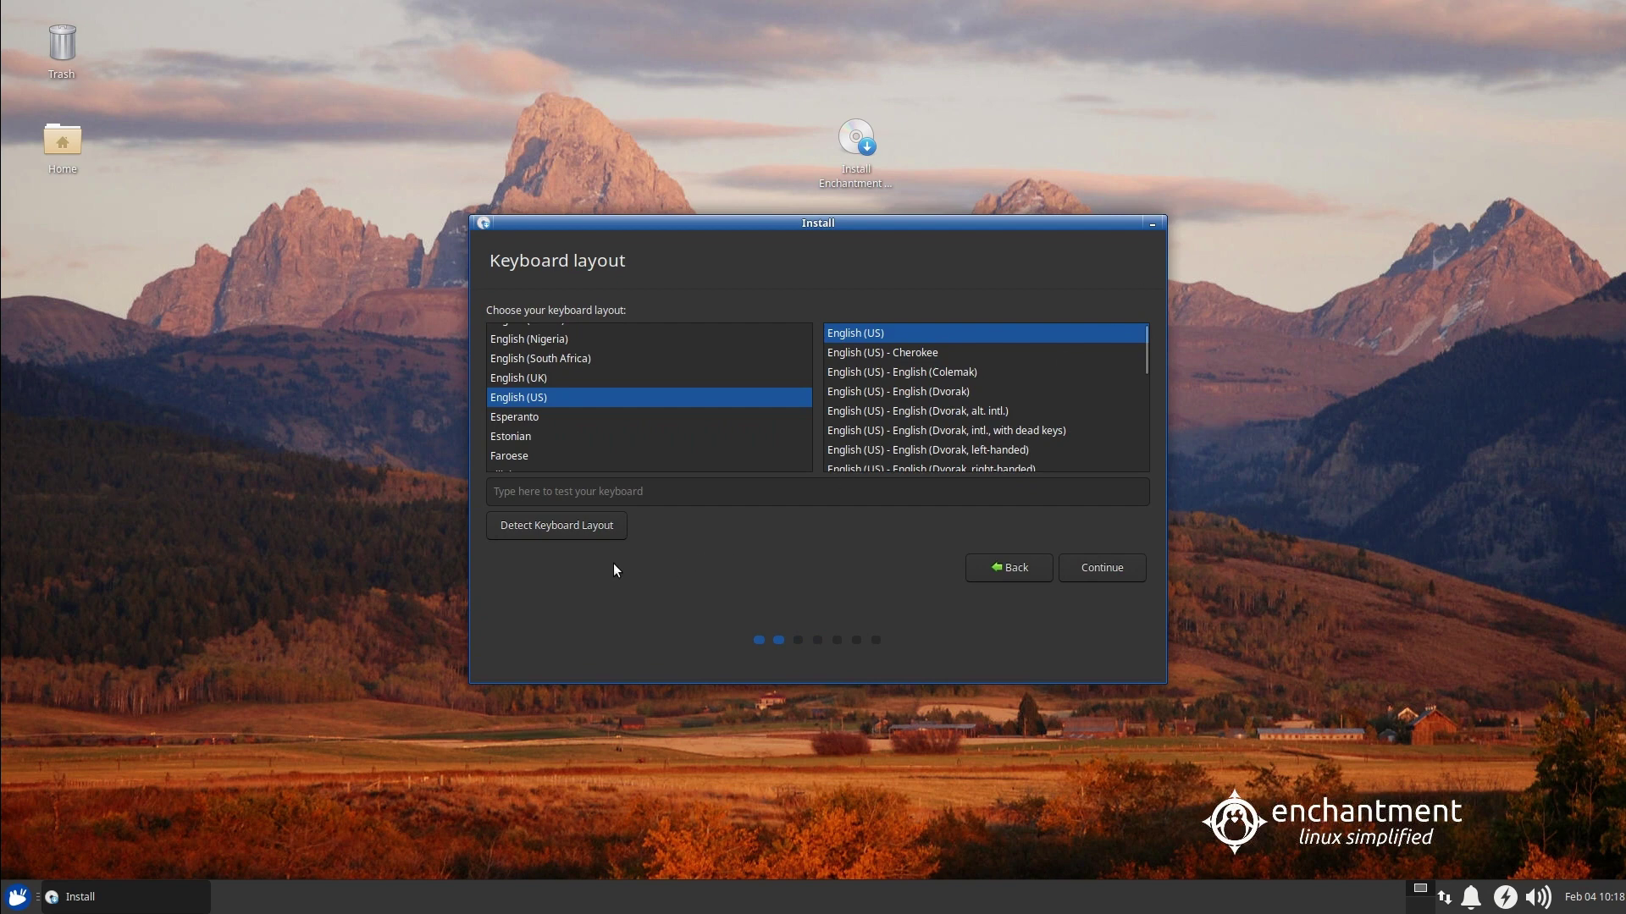
left_click_drag(896, 223, 925, 169)
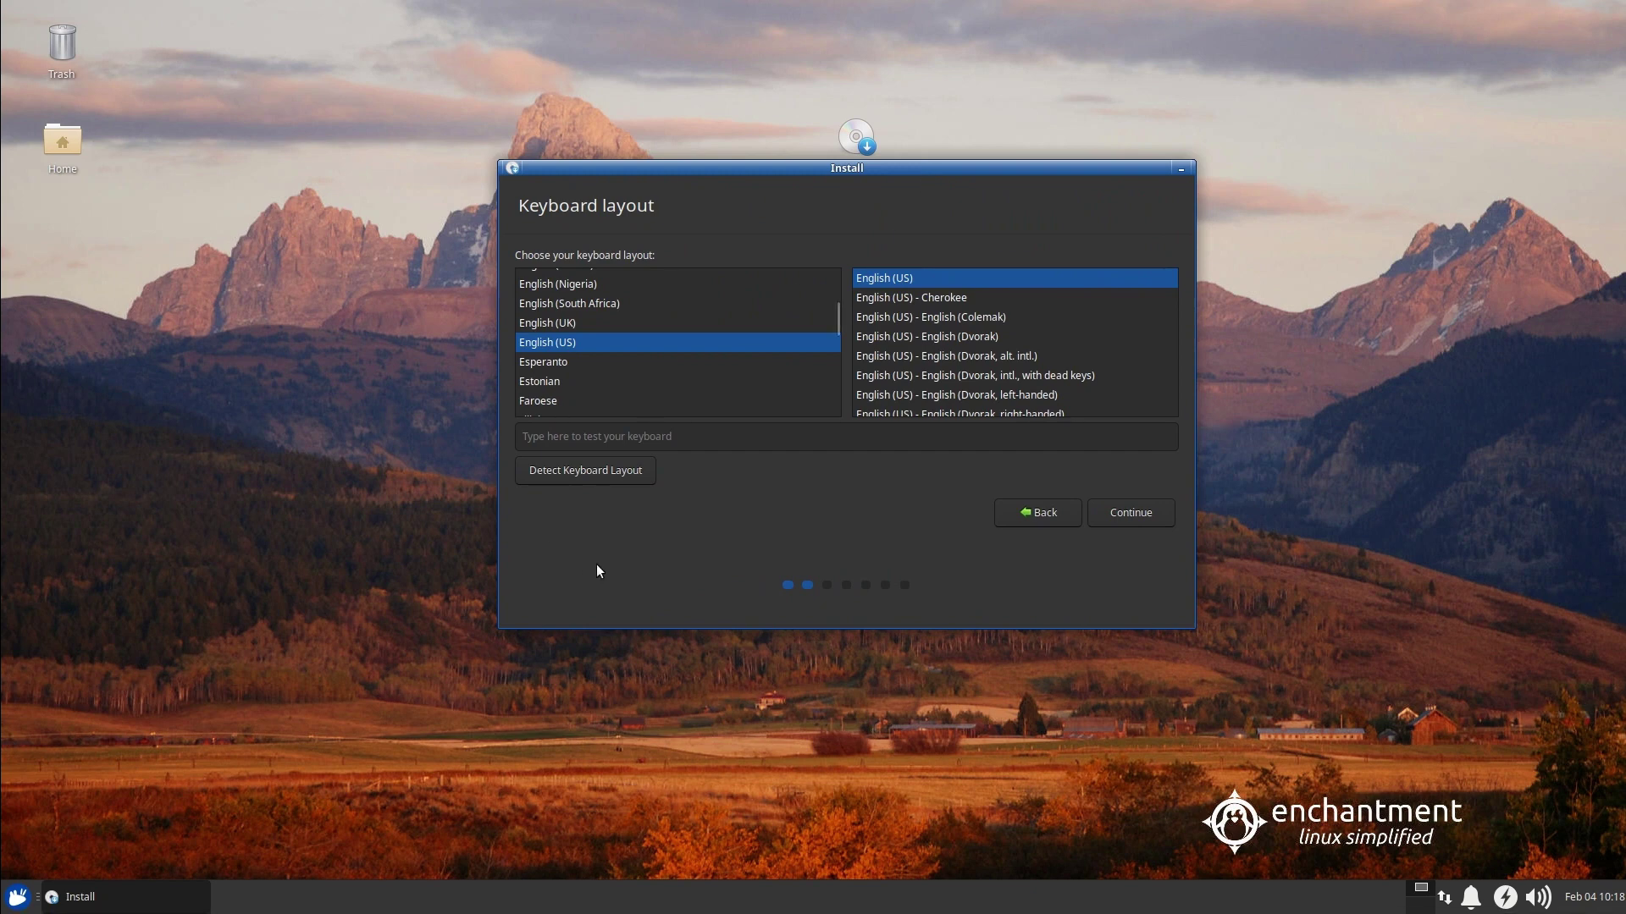
Shut down the live session without saving it for future logins
left_click(21, 901)
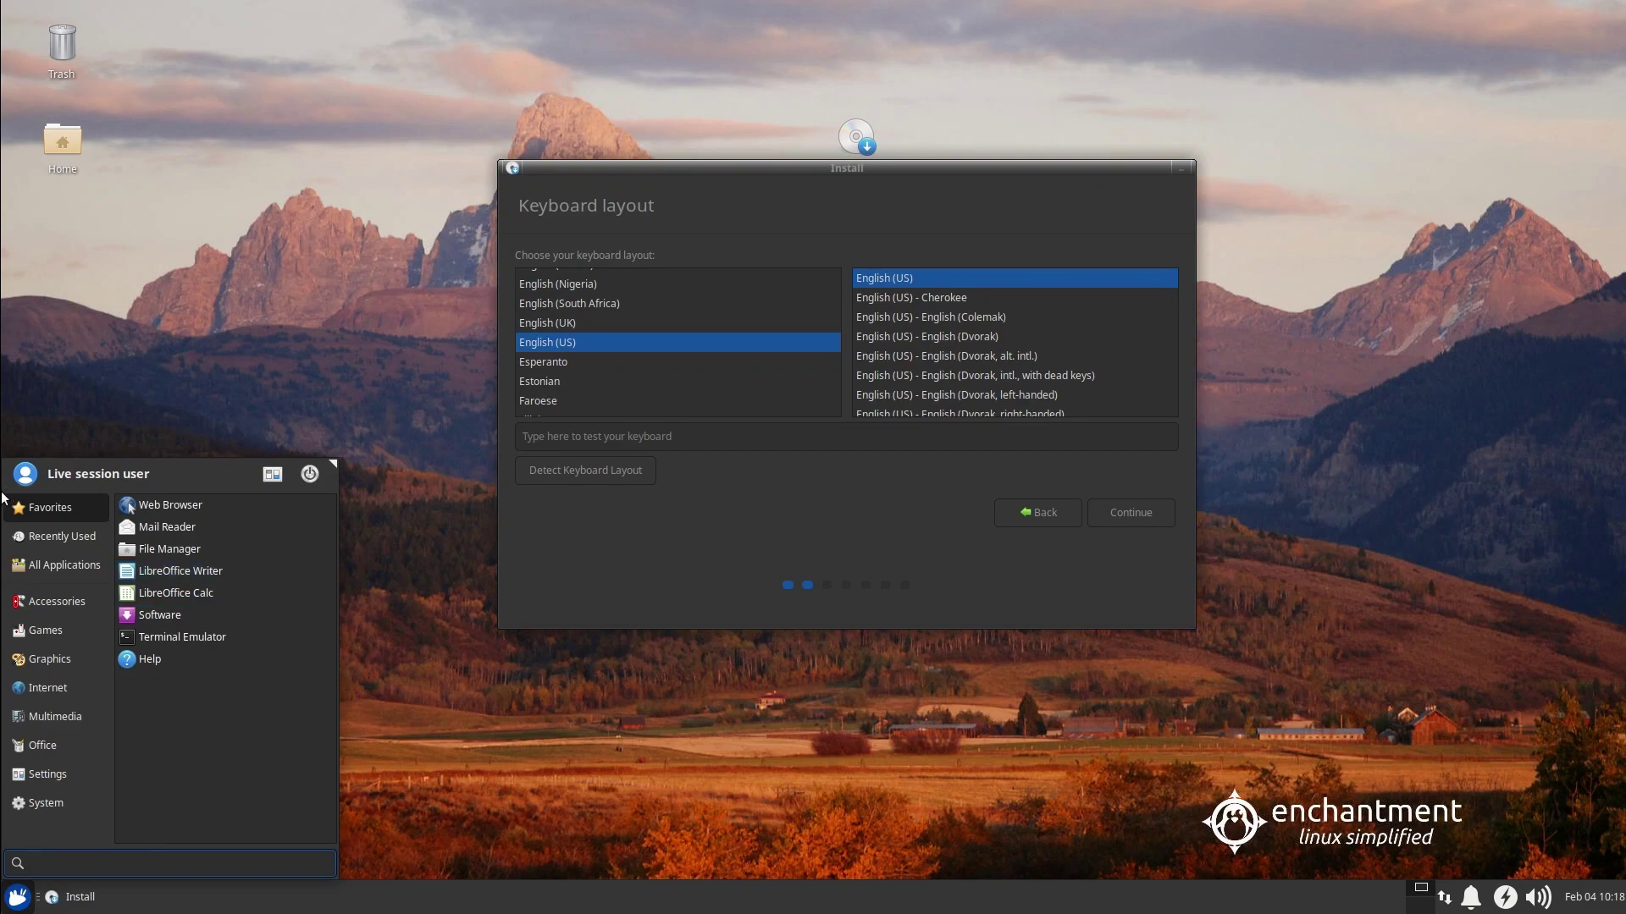
left_click(309, 475)
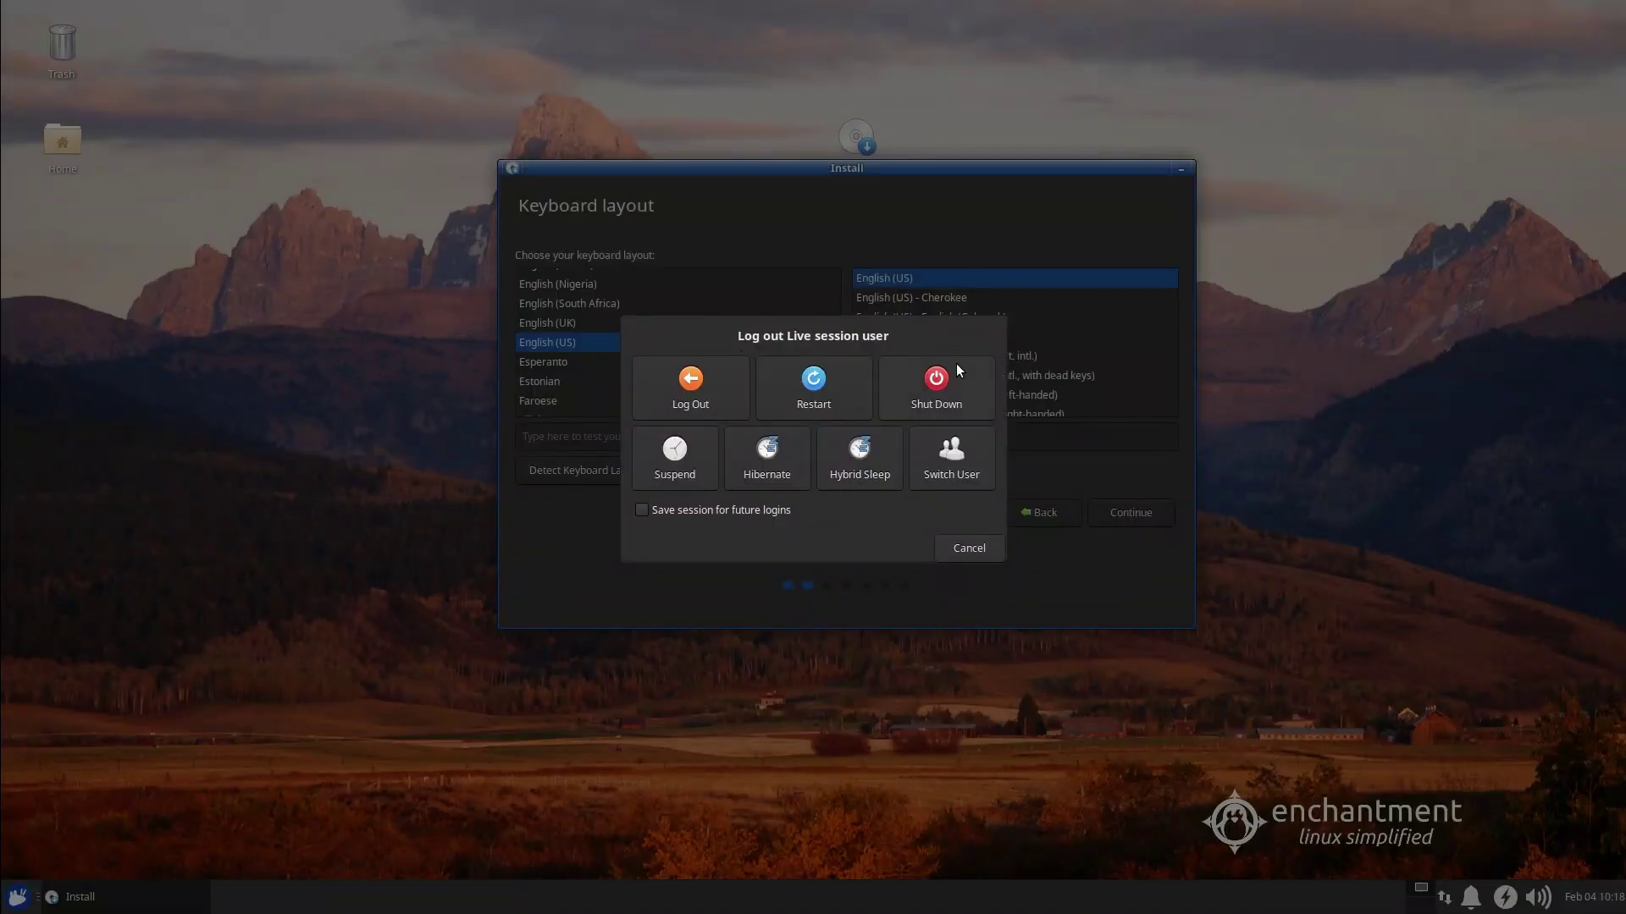
left_click(931, 385)
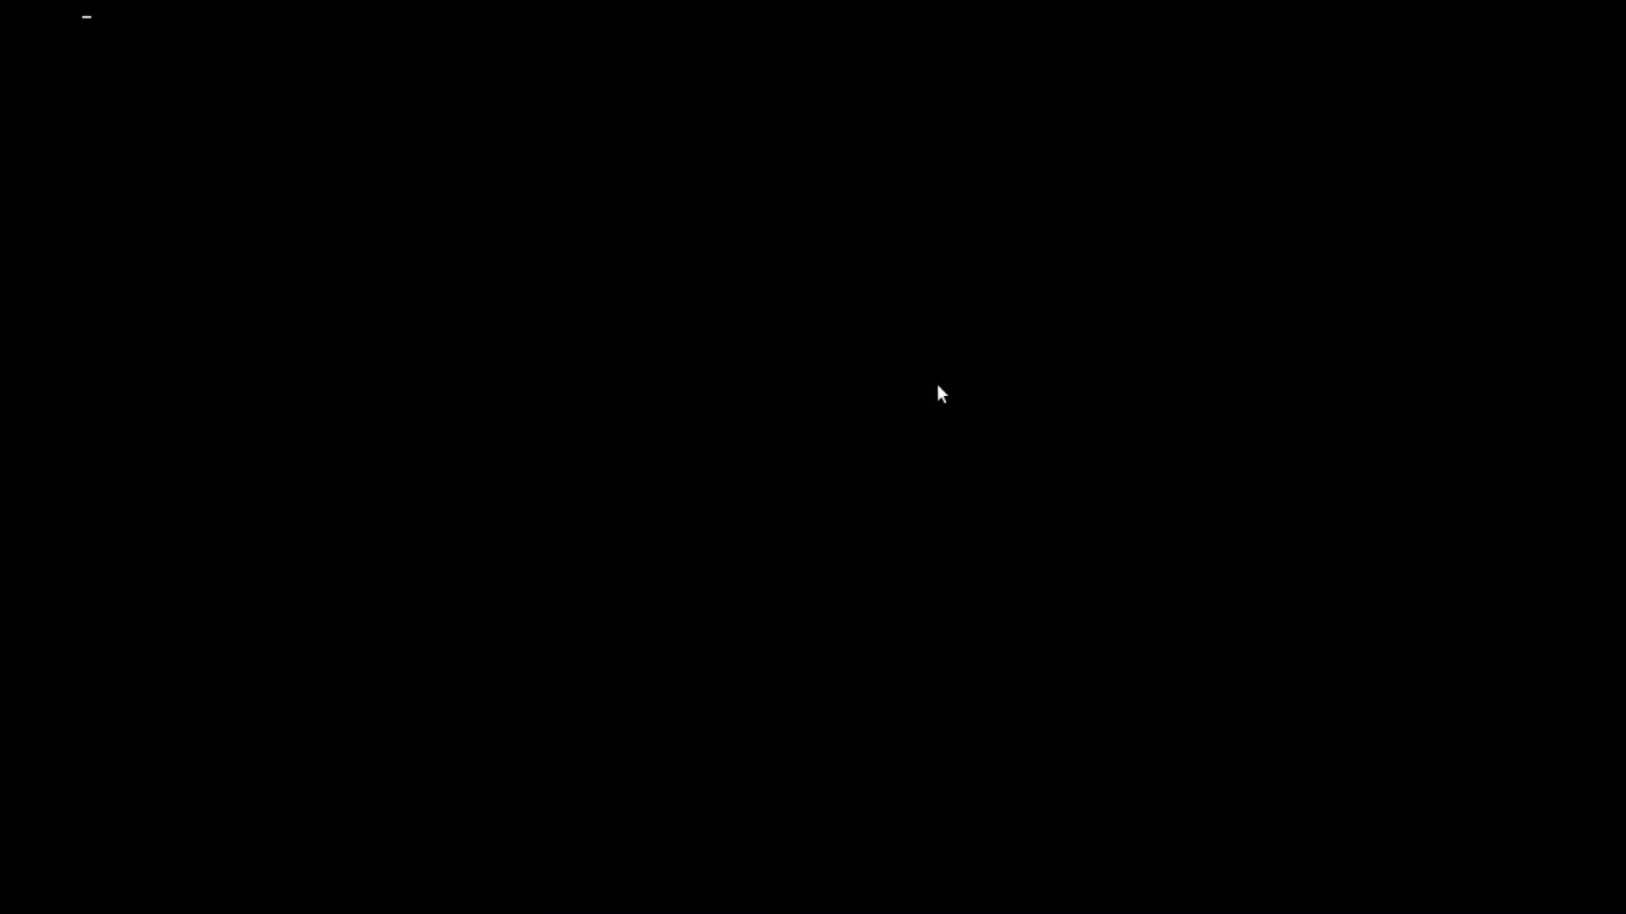